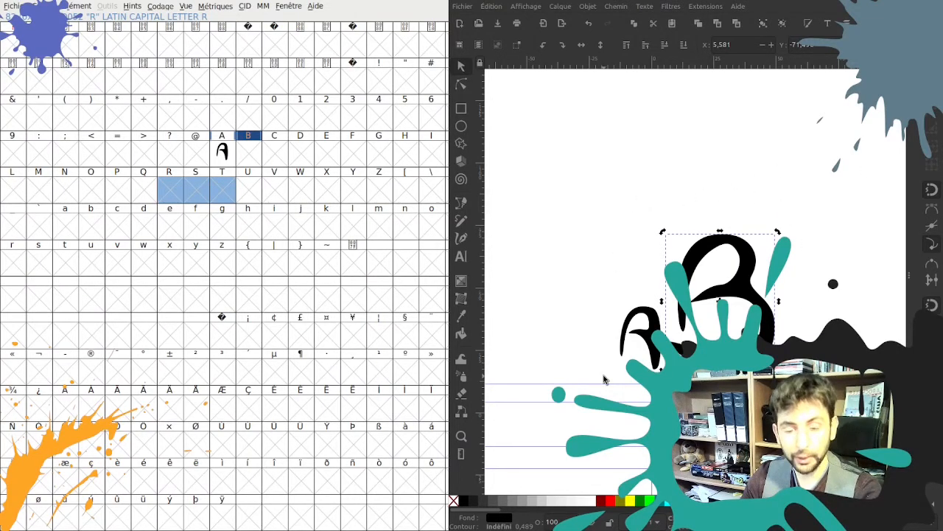
Examine the large A and B, the alphabet rows and the block of handwritten letter samples in the Inkscape drawing
scroll(571, 302, "up", 1)
scroll(571, 302, "up", 3)
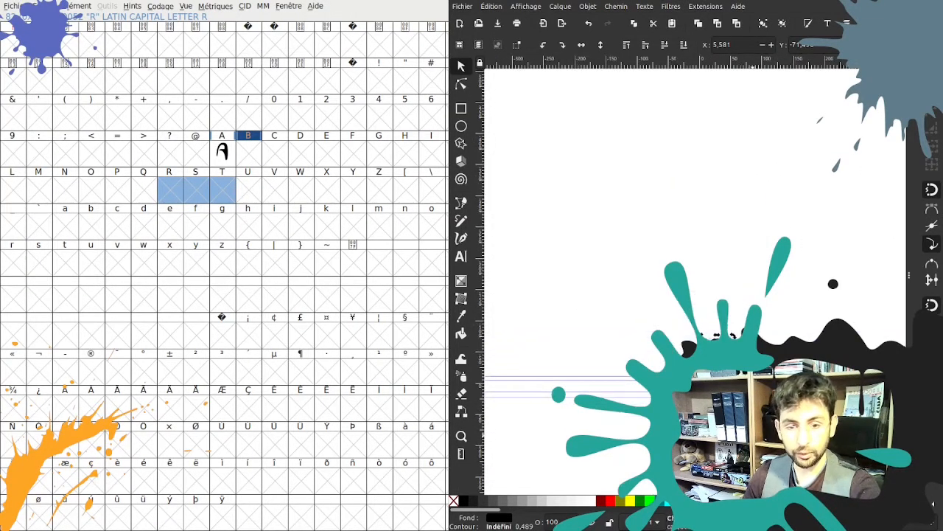
scroll(642, 164, "down", 2)
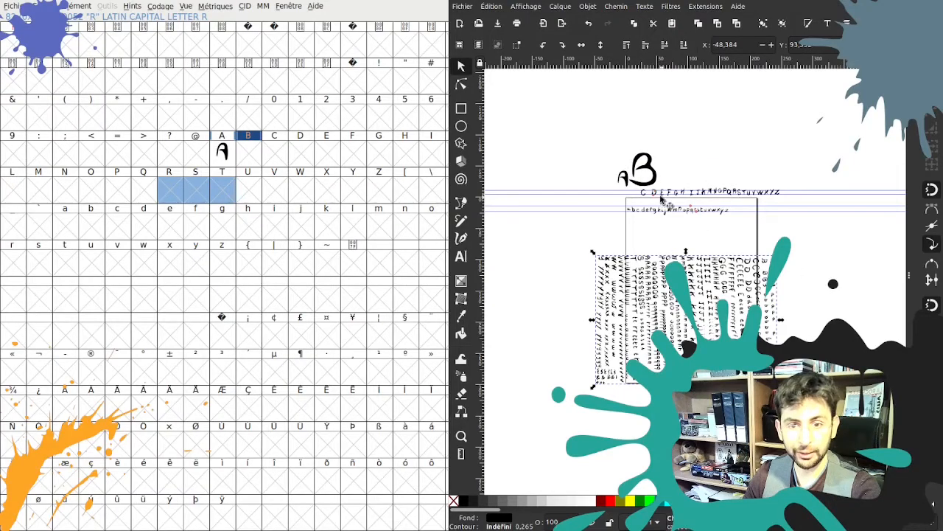
scroll(647, 196, "up", 5)
scroll(647, 196, "down", 1)
scroll(661, 172, "down", 2)
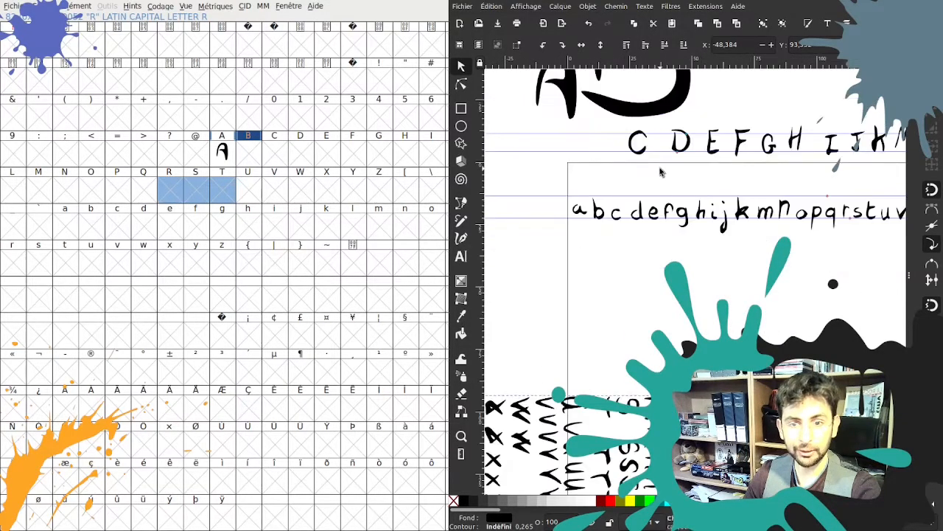
scroll(660, 172, "up", 3)
scroll(741, 195, "down", 2)
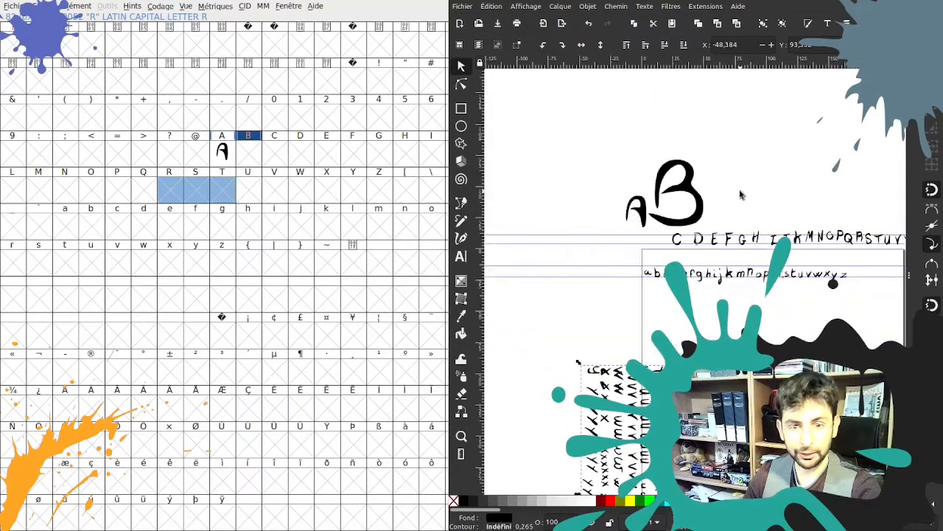
scroll(741, 194, "up", 2)
scroll(640, 208, "down", 2)
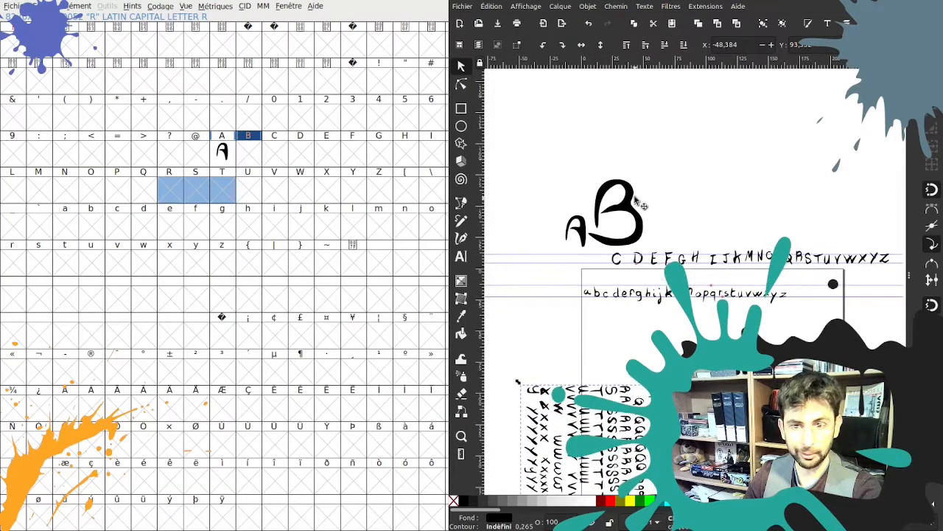
left_click(739, 188)
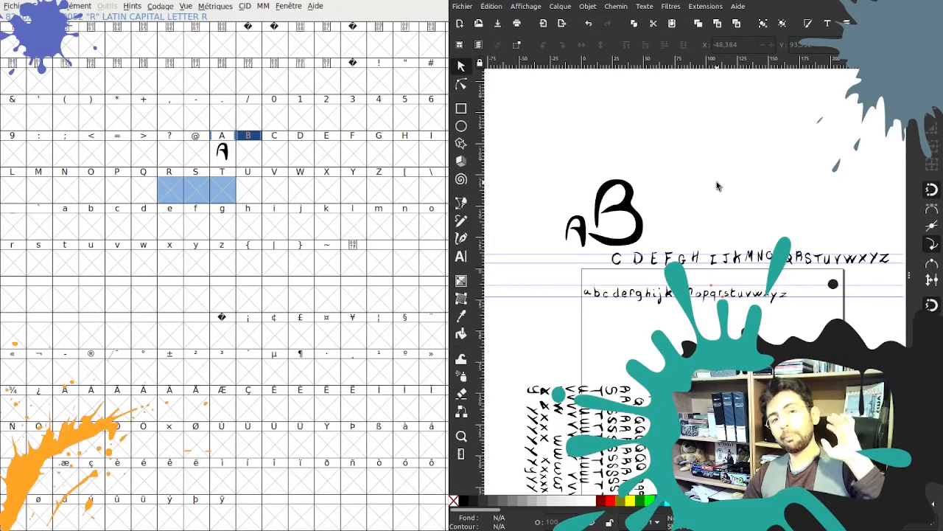
left_click(611, 224)
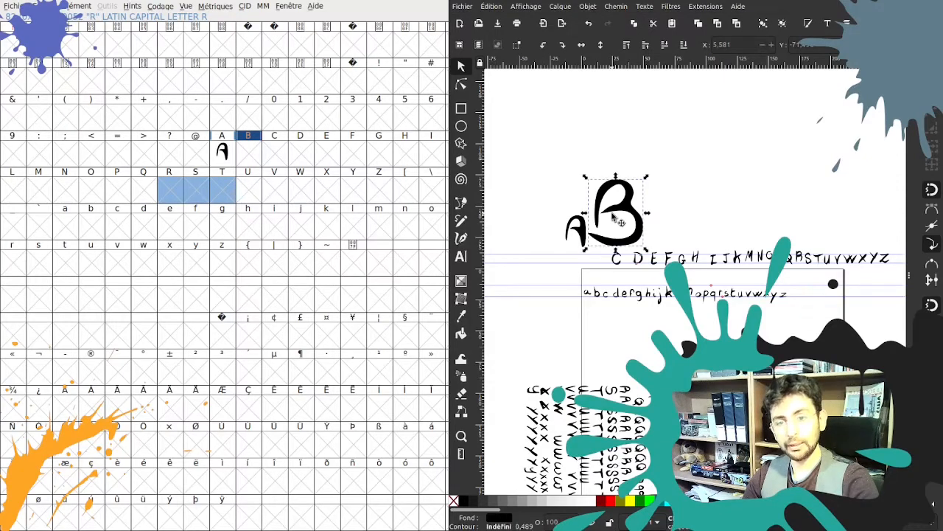
left_click(245, 155)
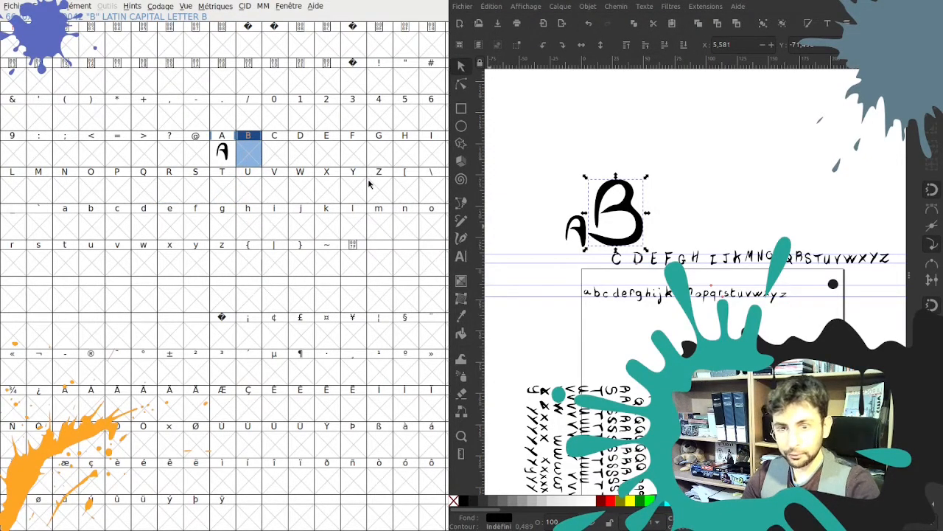
left_click(612, 132)
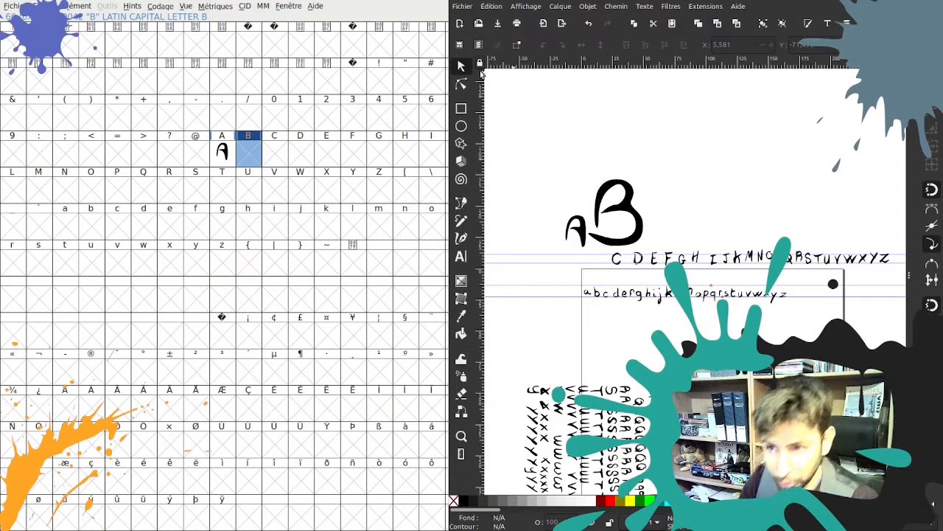
left_click(226, 158)
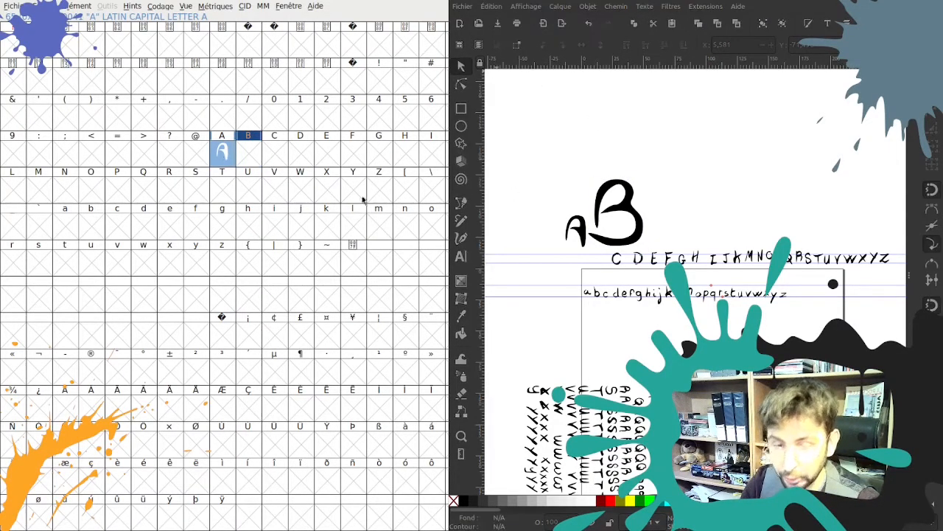
left_click(598, 210)
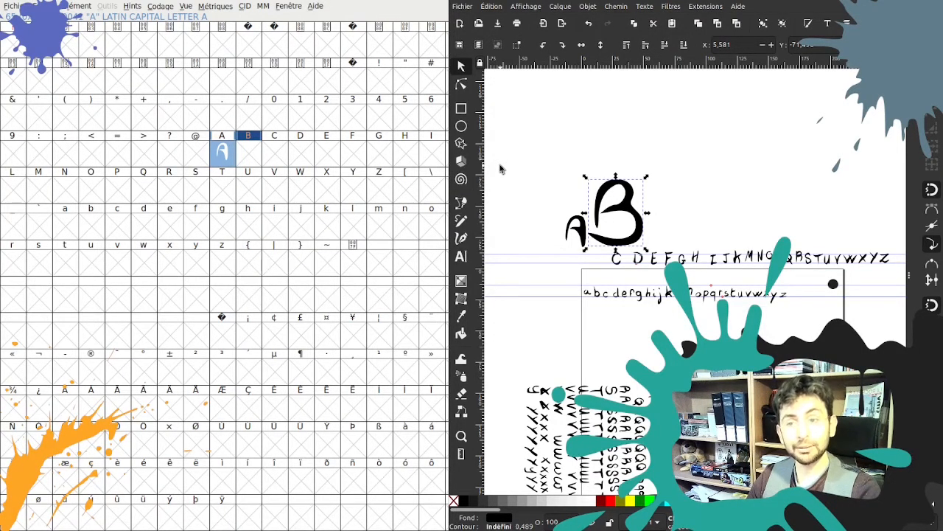
left_click(635, 159)
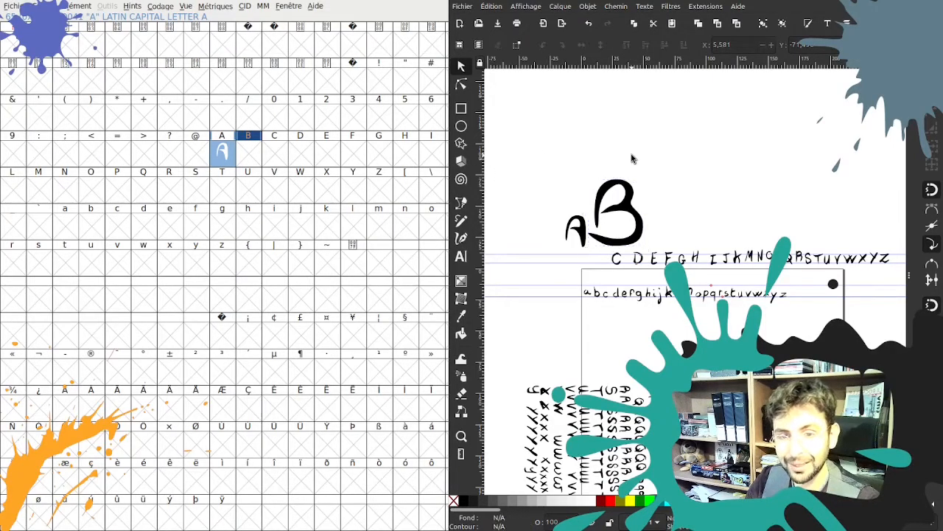
Try pasting the drawn B from Inkscape into FontForge's B glyph slot, at its current size and again after enlarging it
left_click(627, 193)
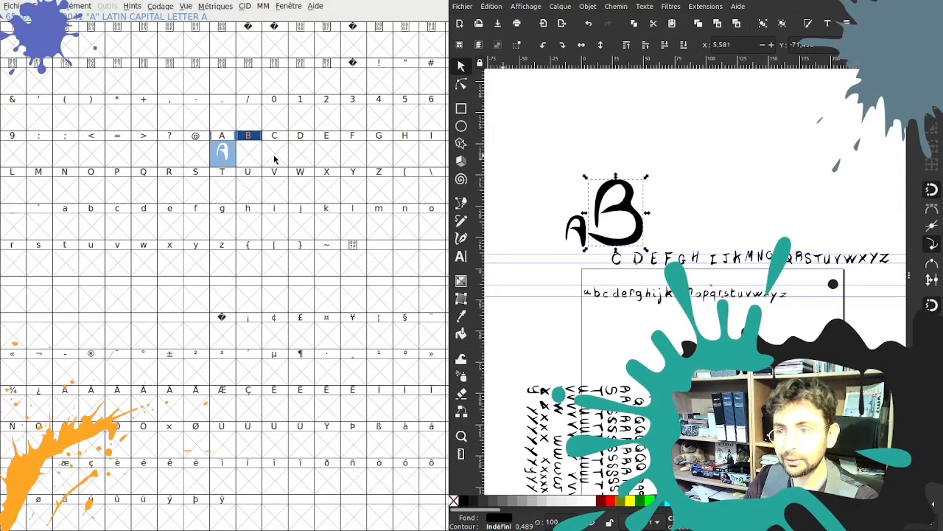
left_click(250, 160)
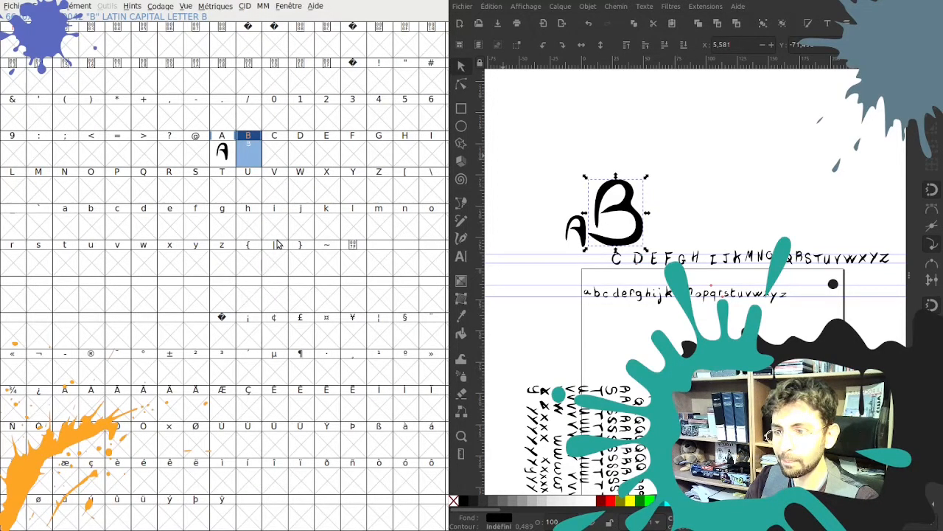
left_click(631, 200)
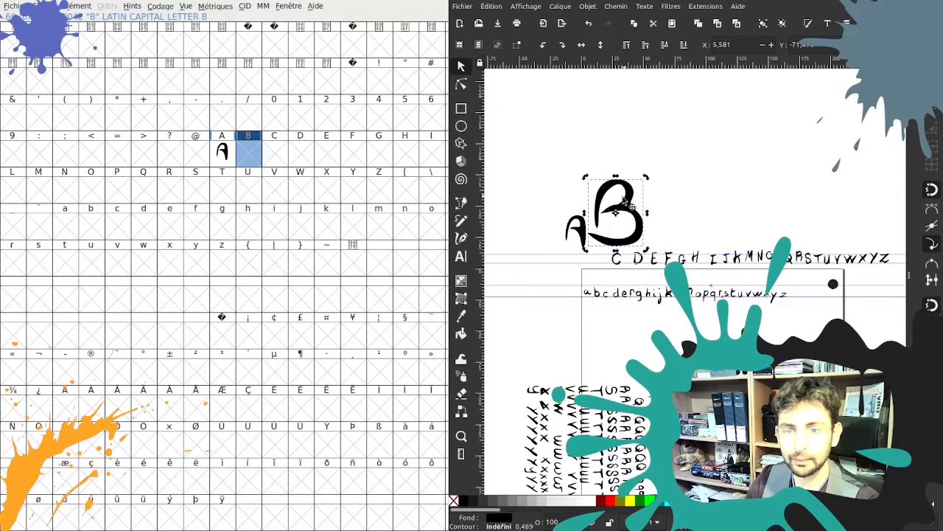
left_click_drag(647, 178, 686, 128)
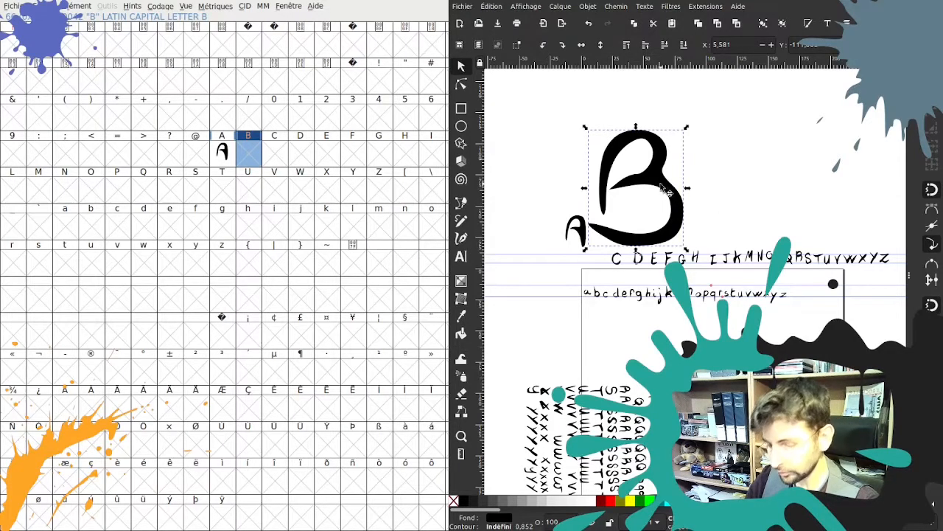
left_click(247, 160)
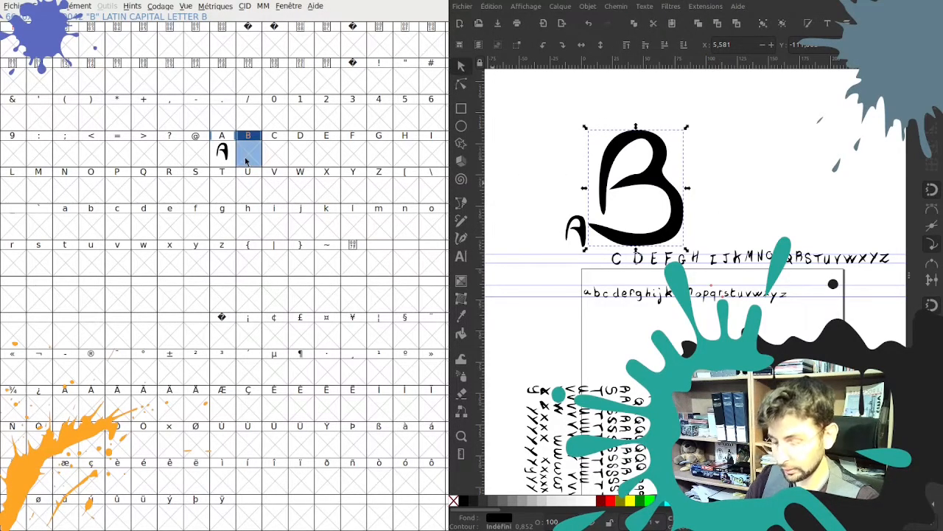
key("ctrl+v")
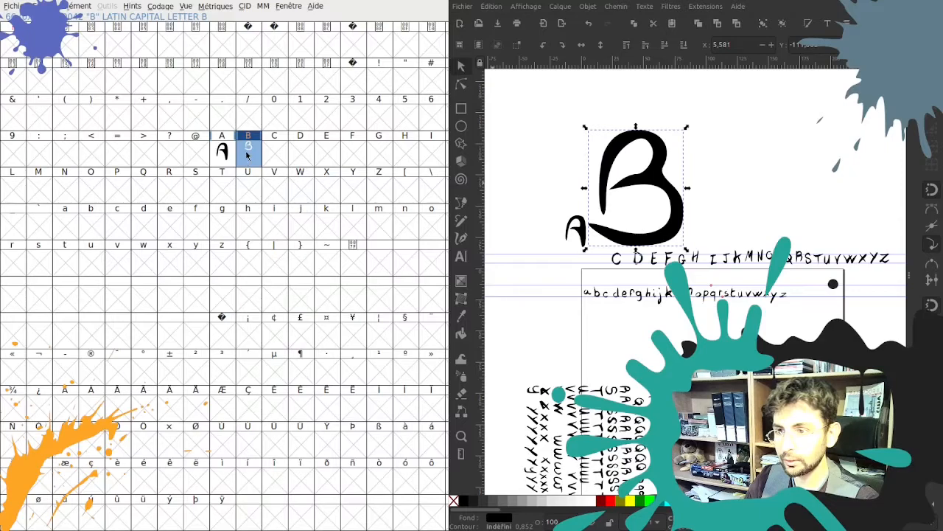
In Inkscape, enlarge the drawn B to nearly the page width and place it in the lower part of the page
left_click(731, 168)
left_click(652, 174)
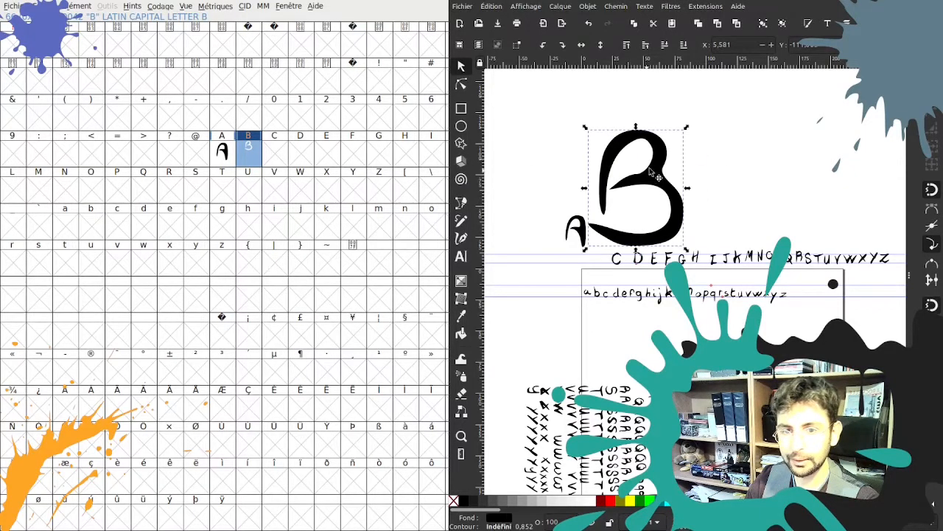
scroll(649, 184, "down", 3, "ctrl")
left_click_drag(647, 180, 689, 152)
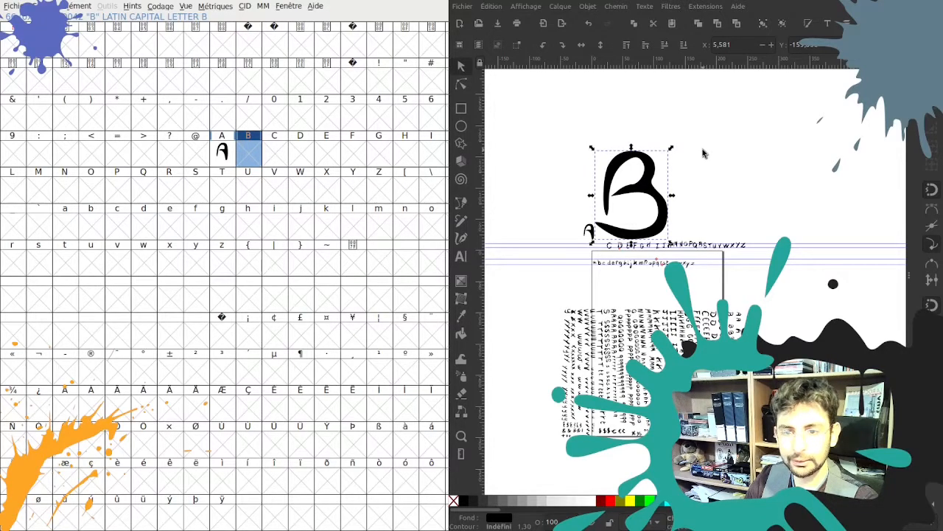
left_click_drag(643, 201, 641, 392)
left_click_drag(672, 336, 723, 238)
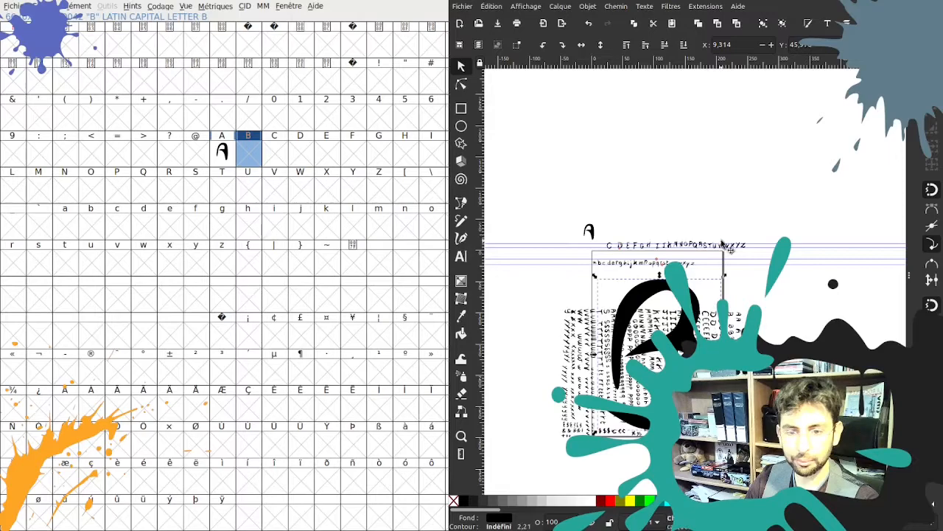
left_click_drag(689, 325, 678, 319)
left_click_drag(722, 273, 730, 262)
Move the block of handwritten samples and the alphabet rows off the page, above it, and select the large B
left_click_drag(752, 341, 807, 126)
left_click_drag(786, 284, 507, 201)
left_click(615, 296)
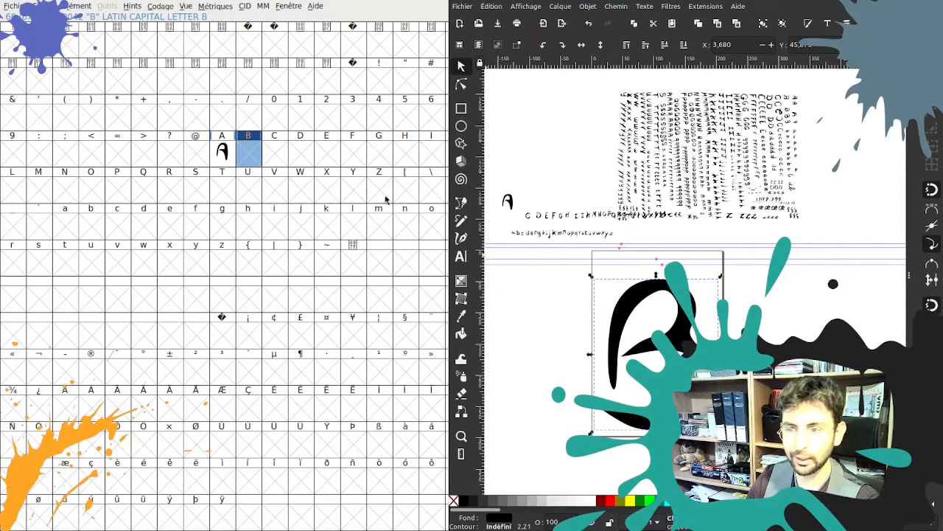
Enlarge the B slightly to span the page width and paste it into FontForge's B glyph slot
left_click(695, 302)
left_click_drag(696, 302, 728, 227)
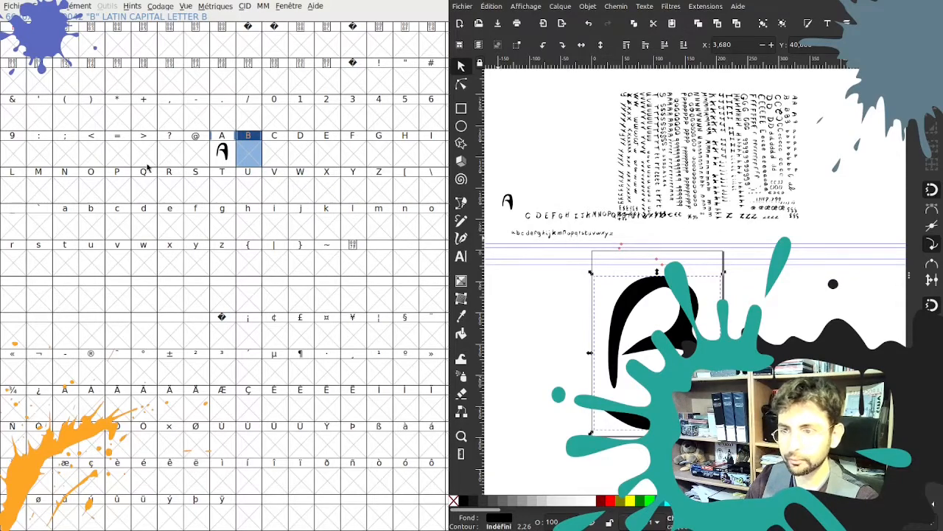
left_click(249, 155)
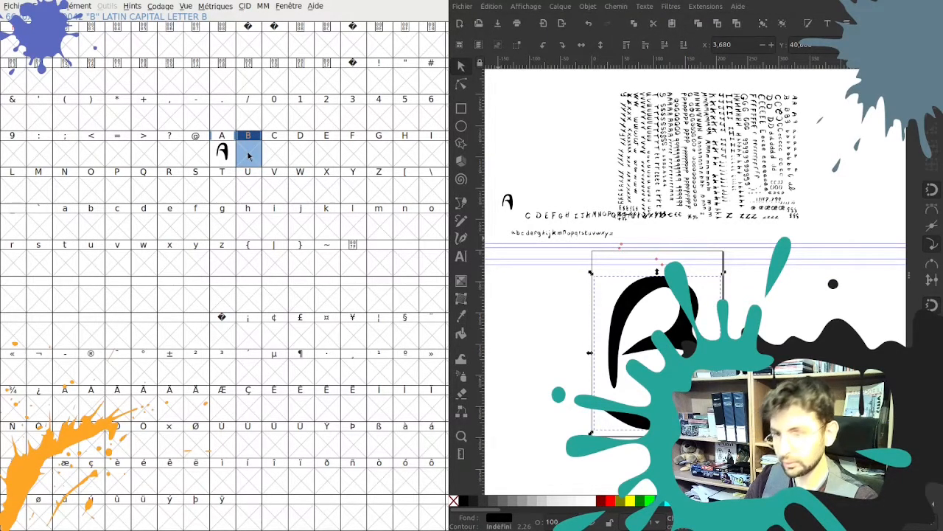
key("ctrl+v")
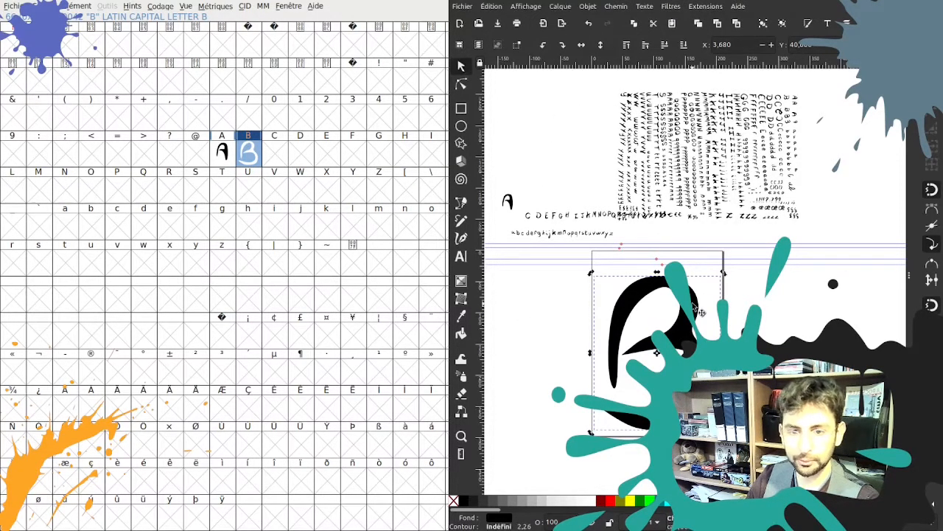
In Inkscape, shrink the B slightly within the page and place a horizontal guide along its top edge
left_click_drag(725, 277, 686, 327)
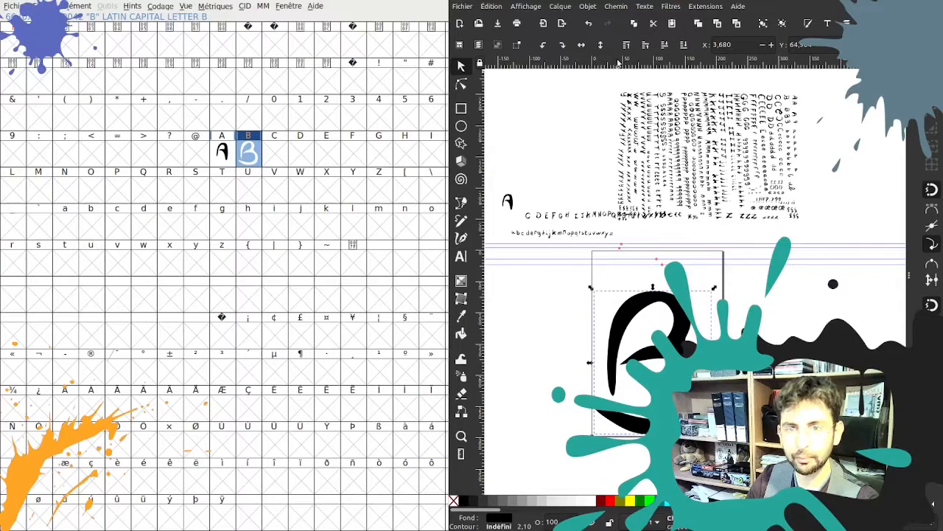
left_click_drag(623, 254, 622, 293)
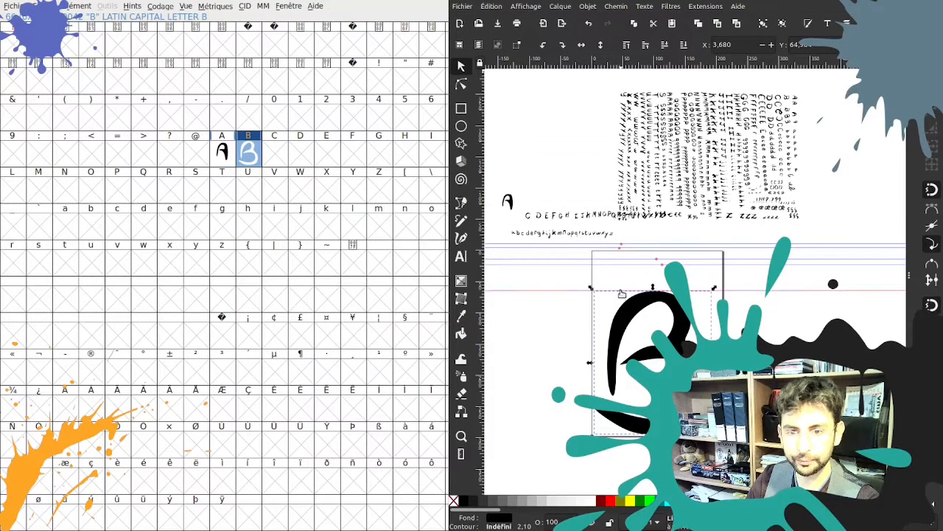
left_click(681, 337)
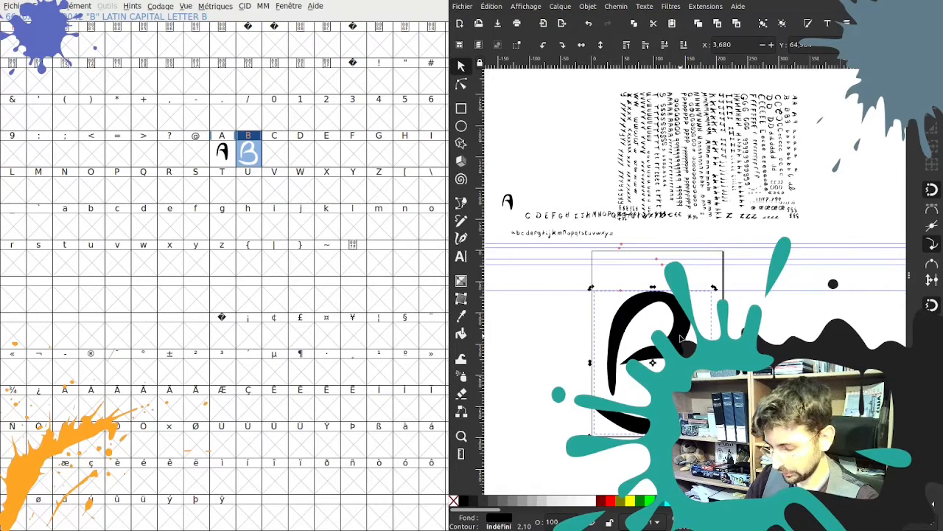
Clear the B glyph in FontForge and paste the resized drawing into its slot
left_click(254, 155)
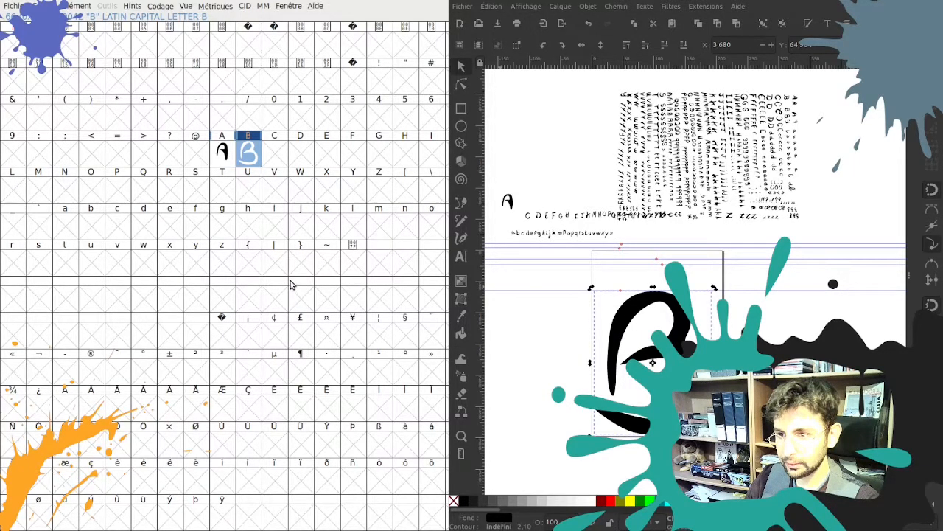
key("Delete")
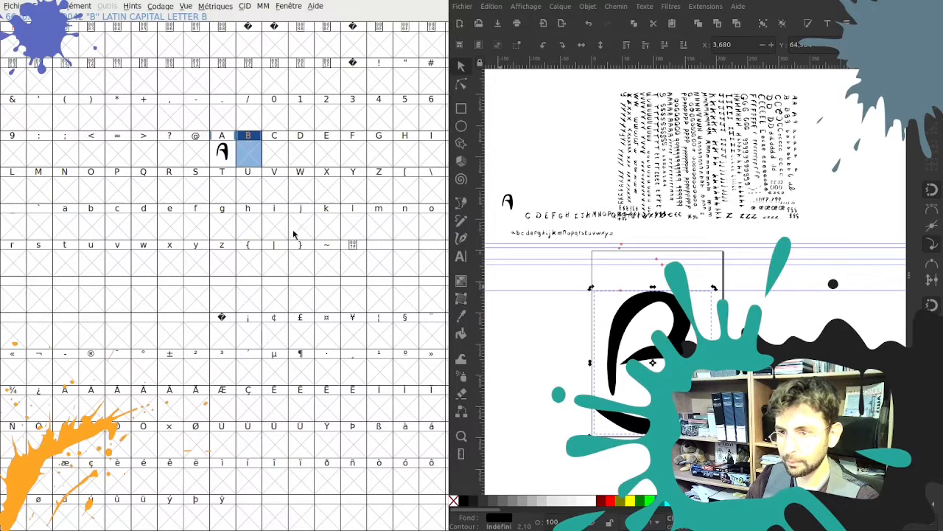
key("ctrl+v")
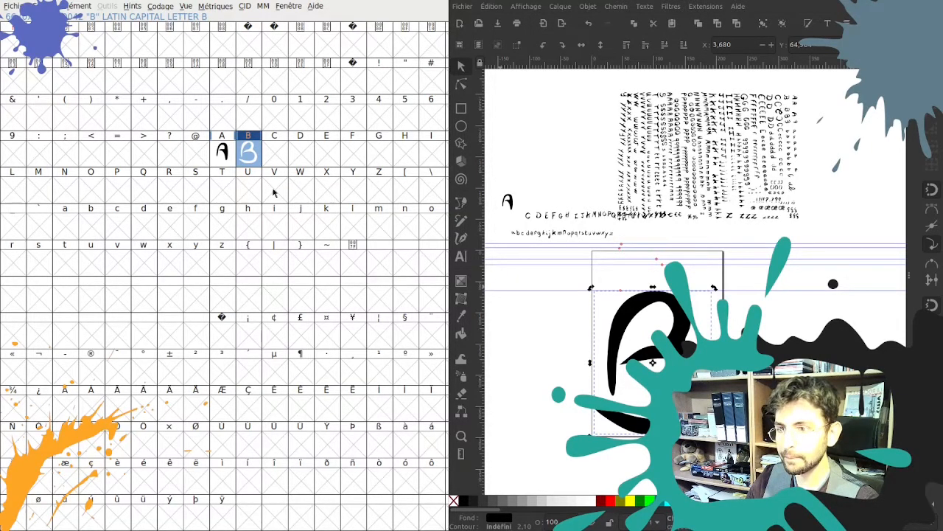
left_click(254, 155)
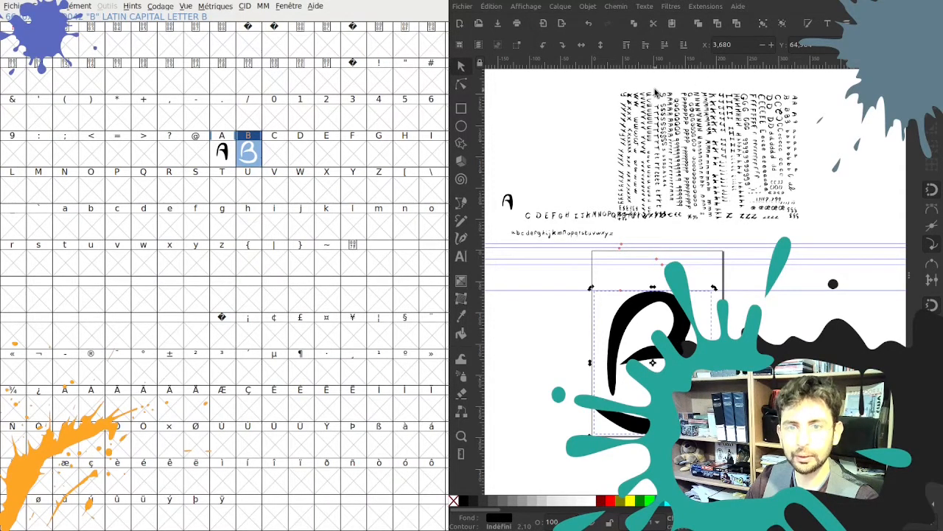
In Inkscape, add a horizontal guide just above the page's bottom edge and shrink the B to fit between both guides
left_click_drag(658, 72, 656, 423)
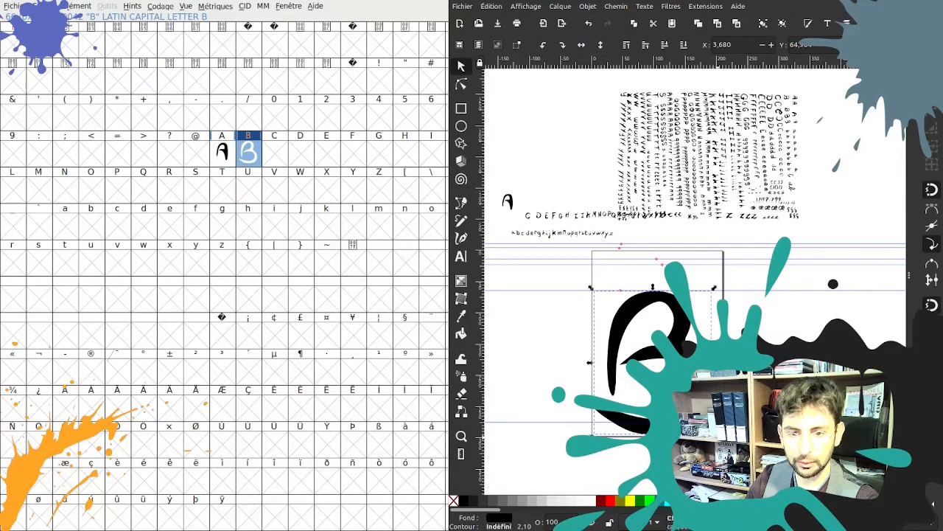
left_click_drag(714, 436, 705, 423)
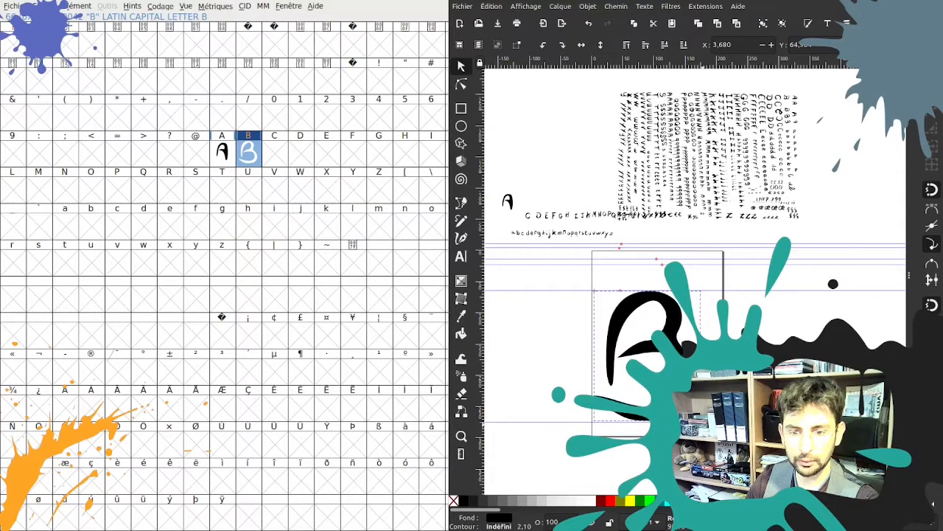
left_click_drag(705, 423, 704, 424)
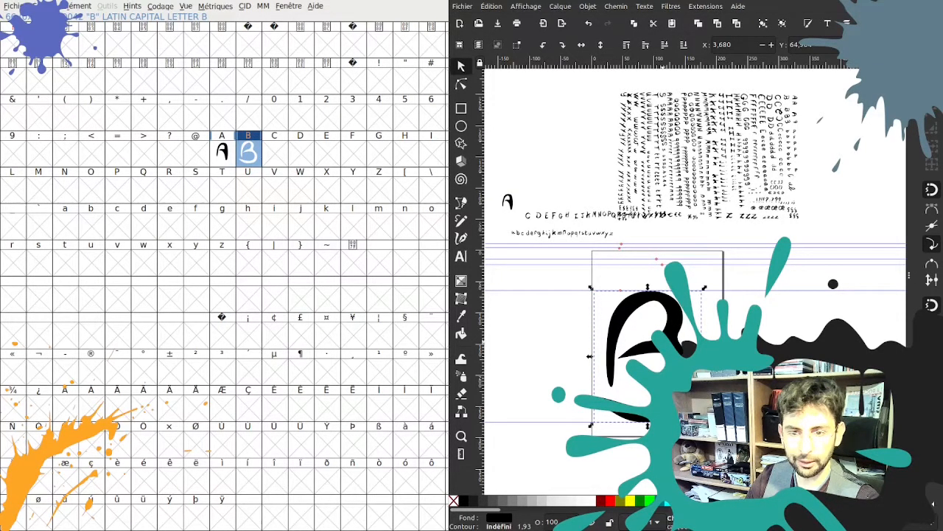
Examine the B's bottom curve nodes against the lower guide and its overall fit between the guides
scroll(663, 341, "up", 2, "ctrl")
left_click_drag(741, 247, 749, 244)
left_click(799, 326)
scroll(799, 328, "down", 2, "ctrl")
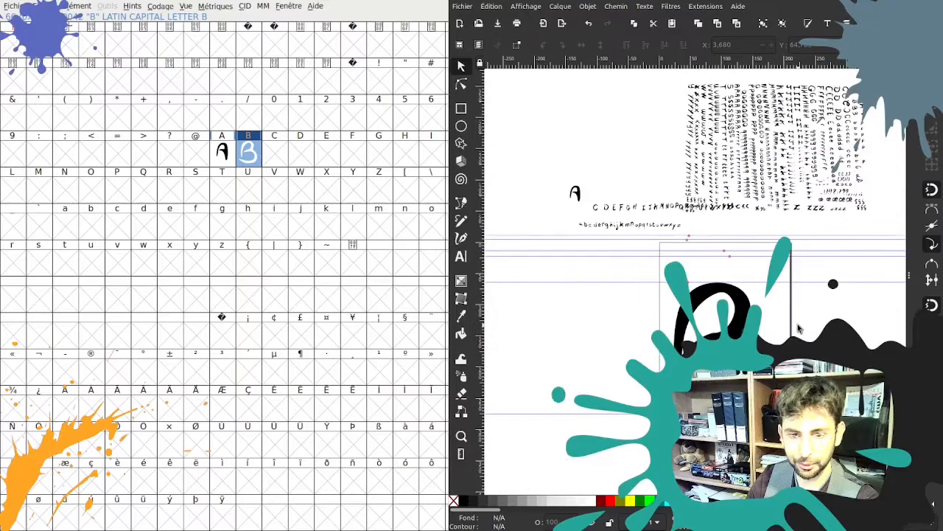
left_click(737, 334)
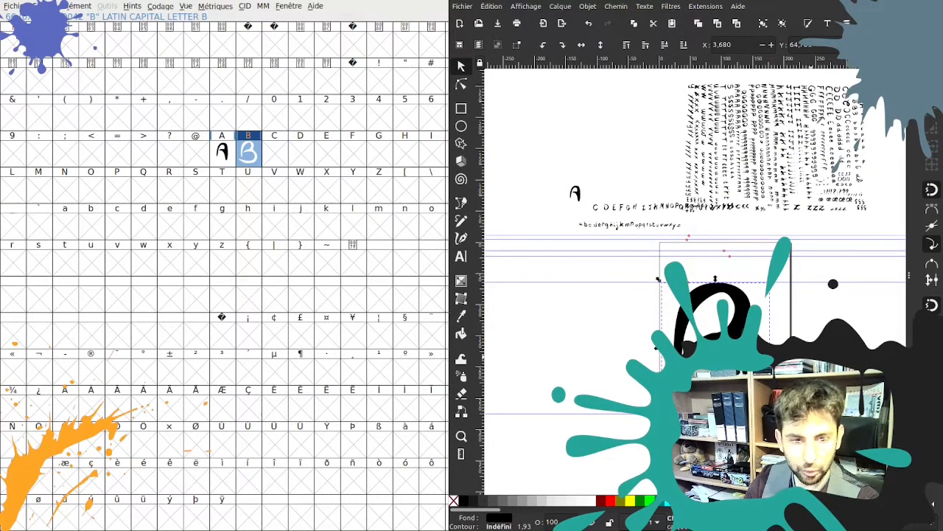
scroll(744, 373, "up", 6, "ctrl")
scroll(756, 388, "down", 6, "ctrl")
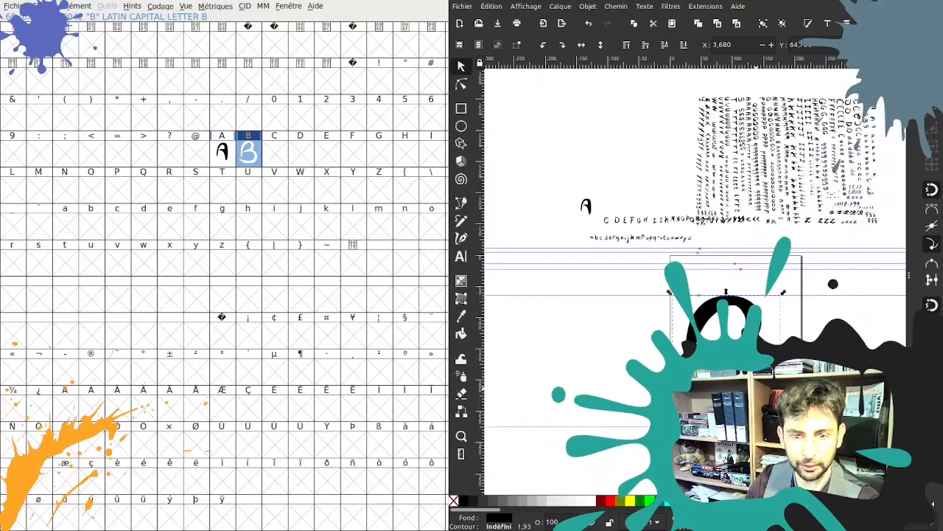
key("n")
scroll(685, 314, "up", 5, "ctrl")
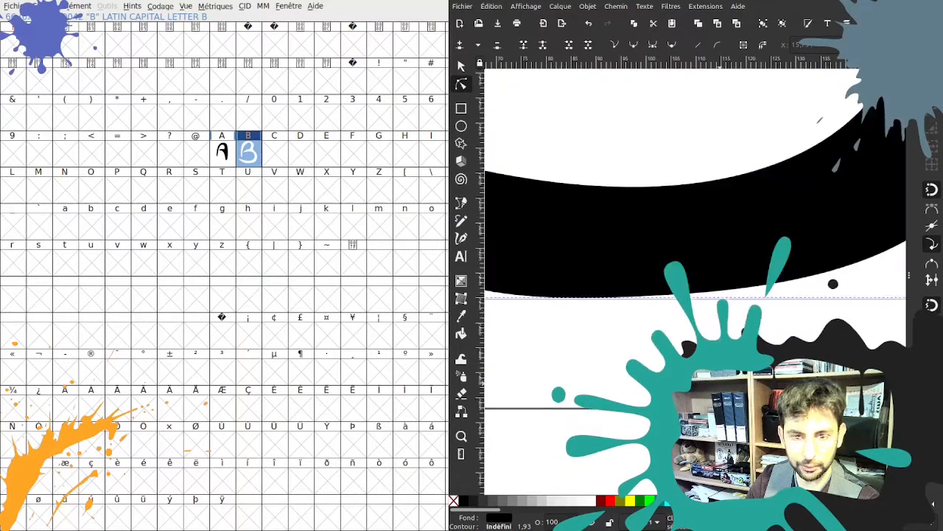
mouse_move(587, 306)
left_mouse_down()
mouse_move(495, 305)
mouse_move(604, 305)
left_mouse_up()
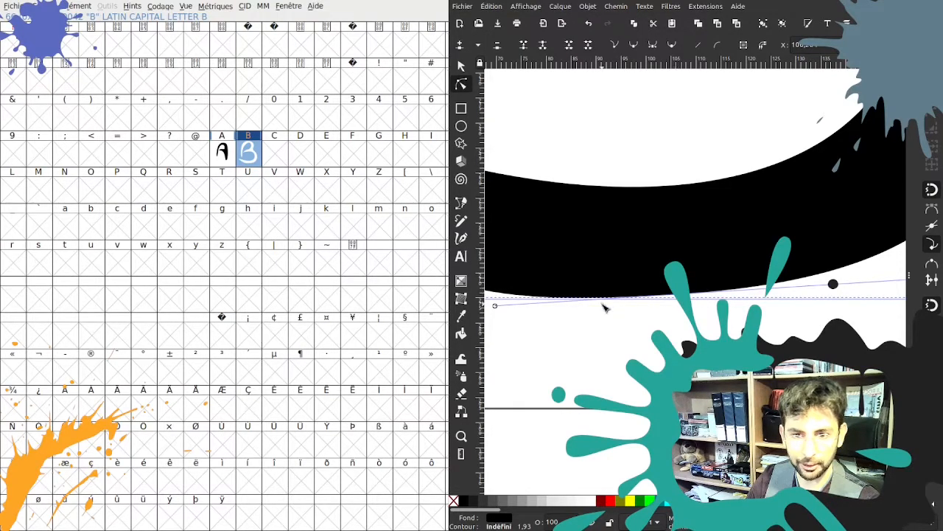
scroll(663, 327, "down", 4, "ctrl")
scroll(663, 327, "up", 5)
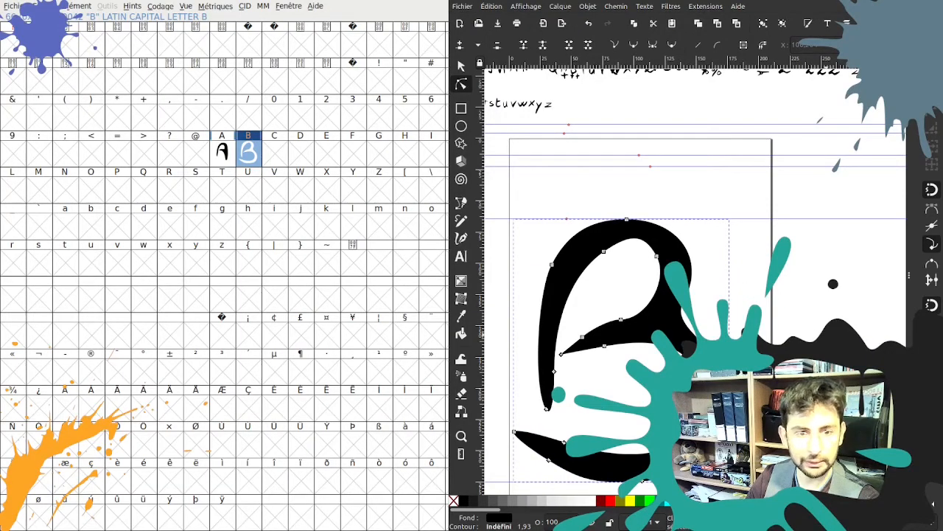
scroll(663, 295, "down", 2)
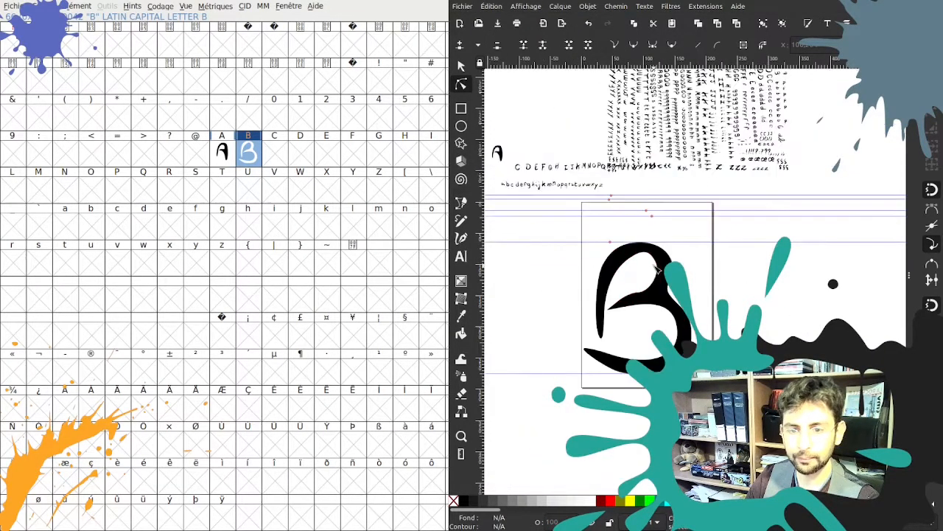
key("s")
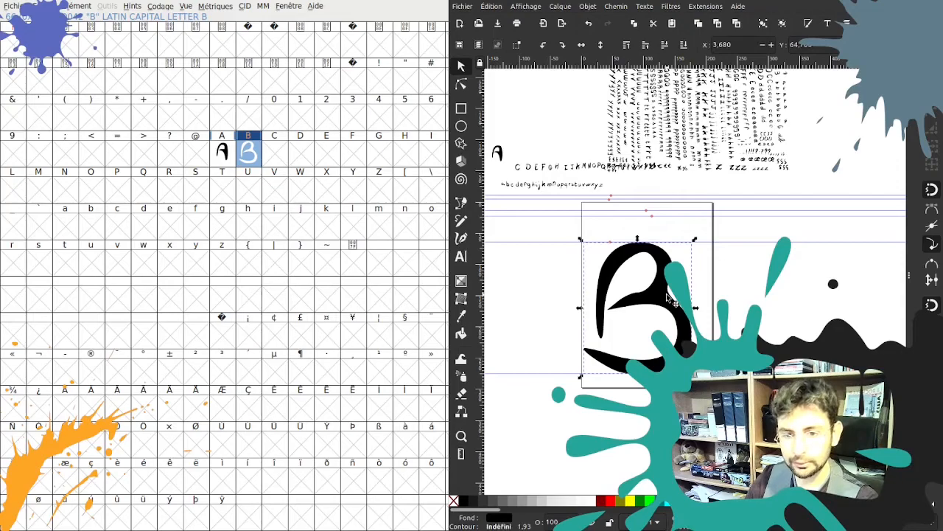
Clear the existing drawing from the A glyph slot in FontForge
left_click(248, 153)
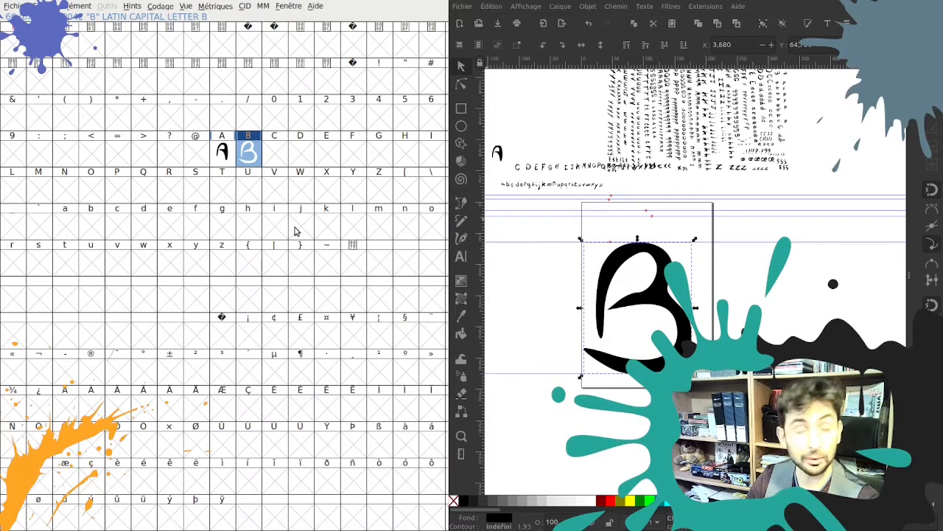
left_click(223, 153)
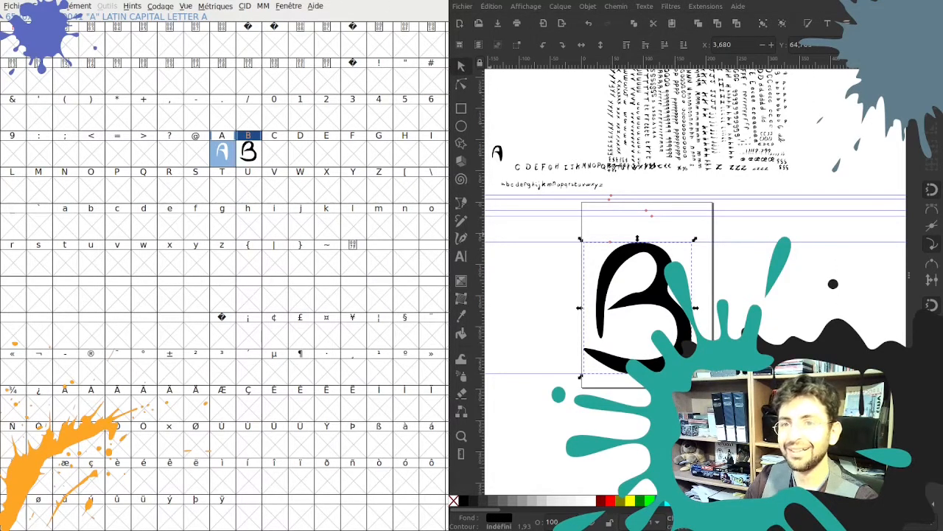
key("super+Down")
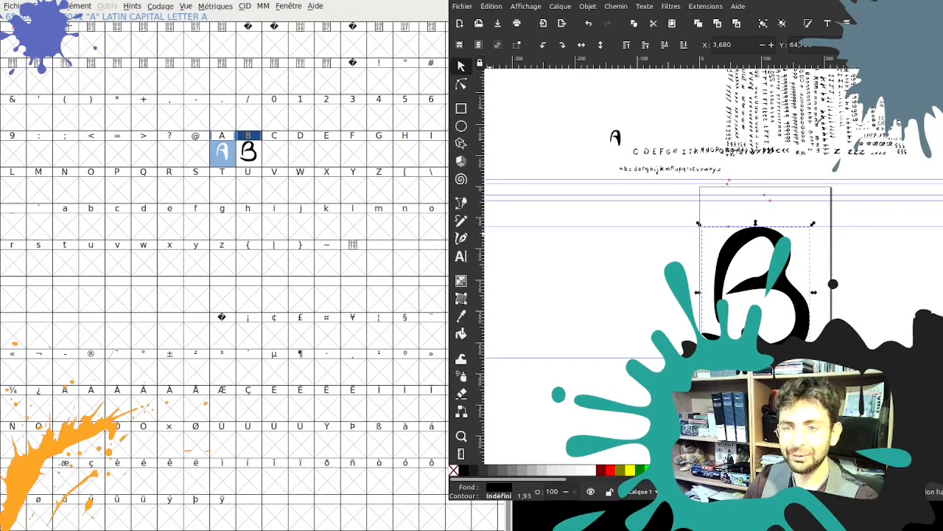
key("super+Up")
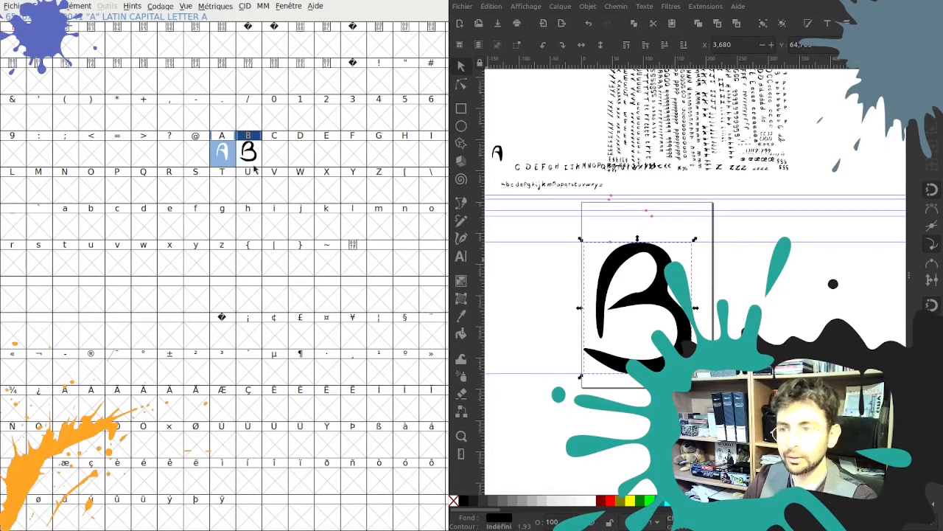
left_click_drag(224, 151, 225, 154)
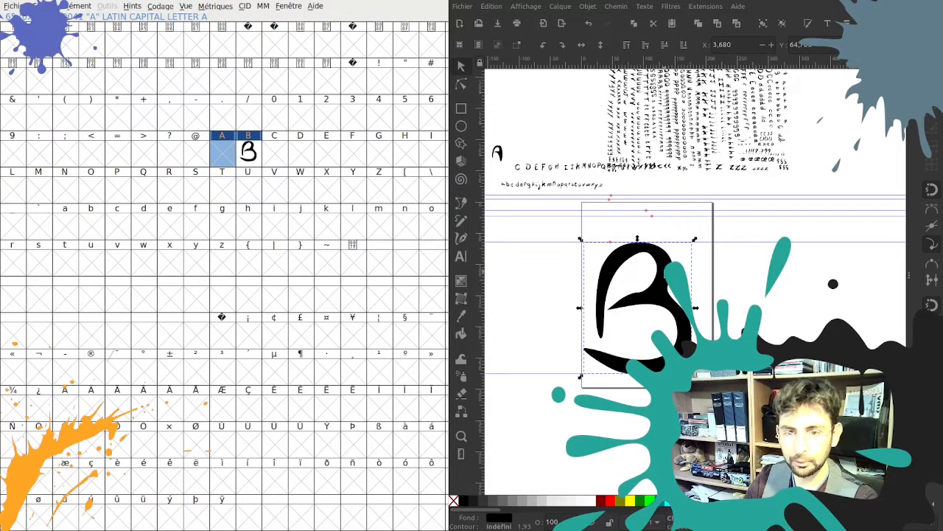
In Inkscape, move the B below and left of the page, then enlarge the A and bring it over the page
key("minus")
left_click_drag(694, 276, 605, 379)
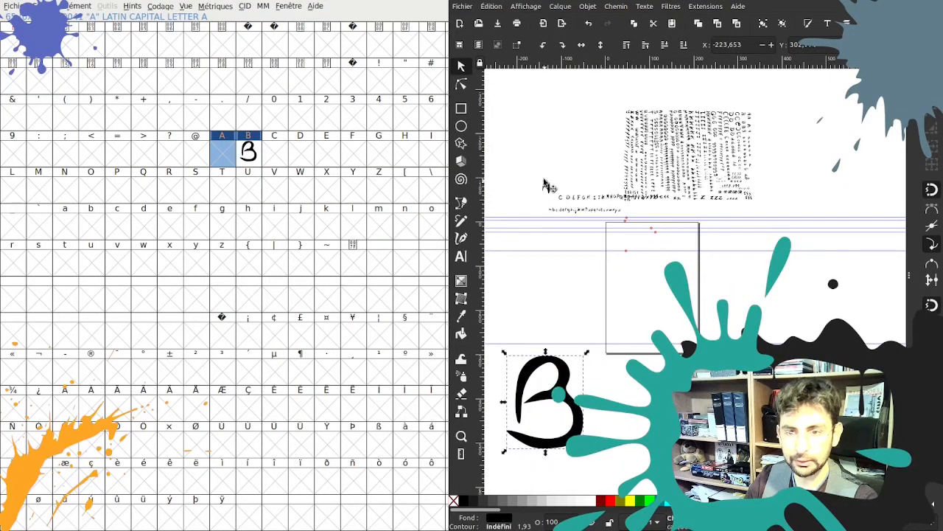
left_click_drag(546, 188, 671, 318)
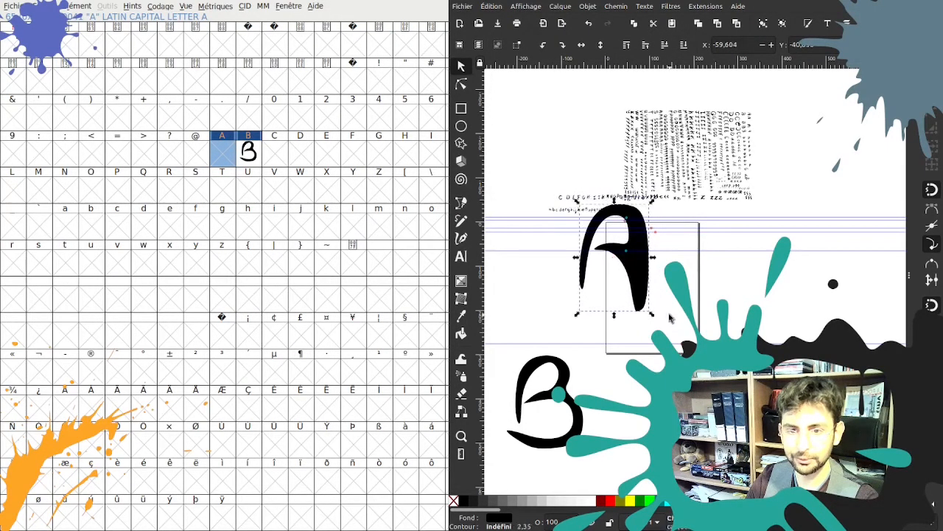
Place the A at the page's left edge and shrink it to fit between the upper and lower letter guides
left_click_drag(638, 281, 671, 330)
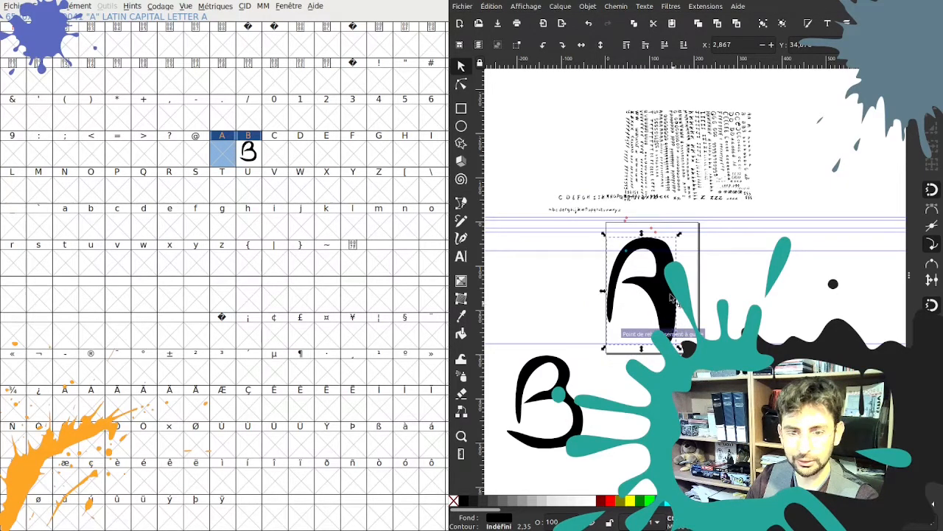
left_click(608, 244)
left_click_drag(608, 243, 616, 258)
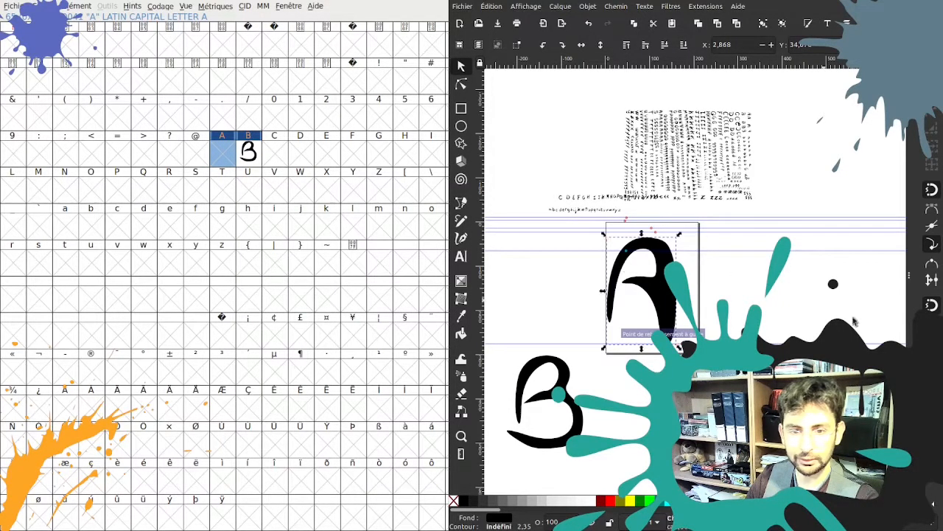
key("ctrl+shift+s")
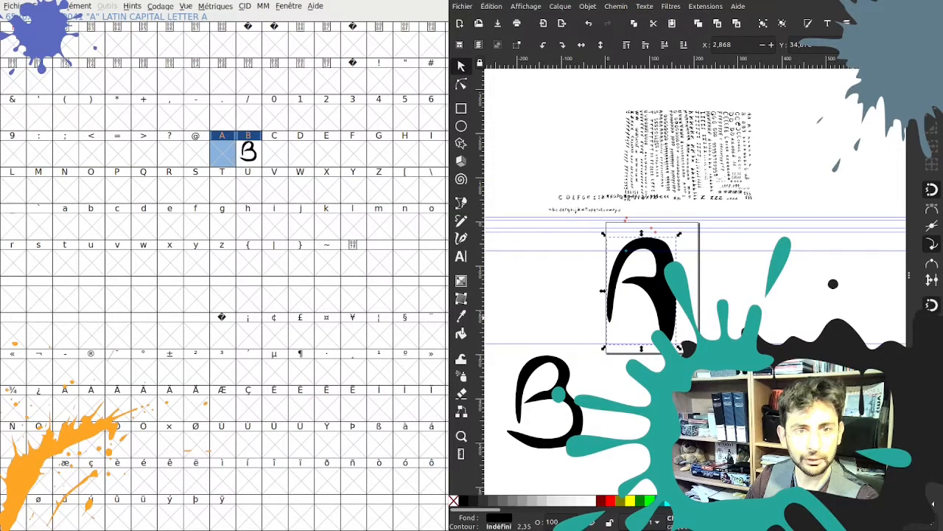
left_click_drag(679, 237, 700, 254)
scroll(687, 317, "up", 2)
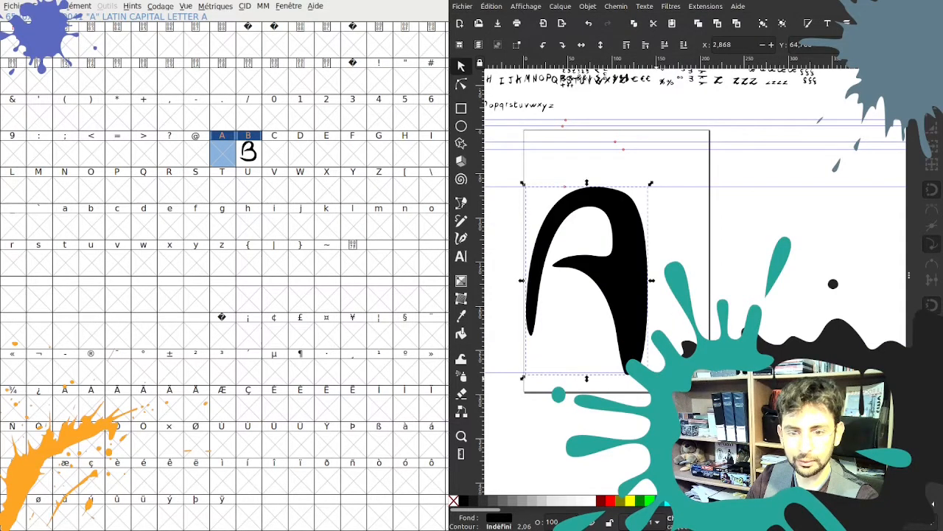
left_click_drag(651, 280, 650, 279)
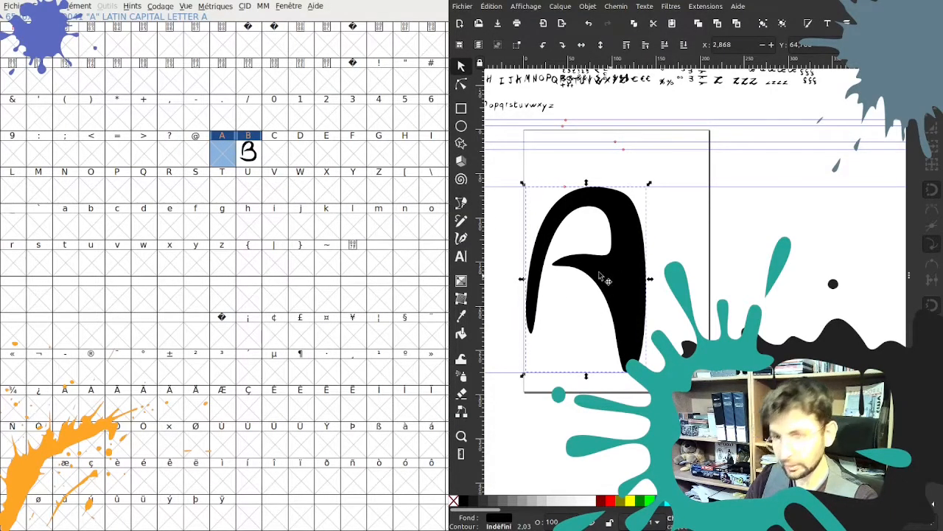
Paste the resized A drawing into FontForge's A glyph slot
left_click(234, 160)
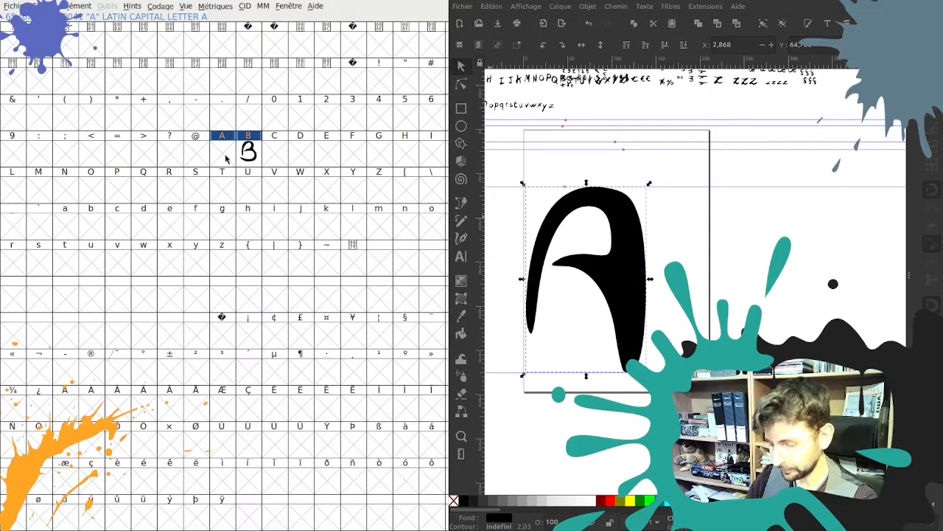
left_click(227, 150)
key("ctrl+v")
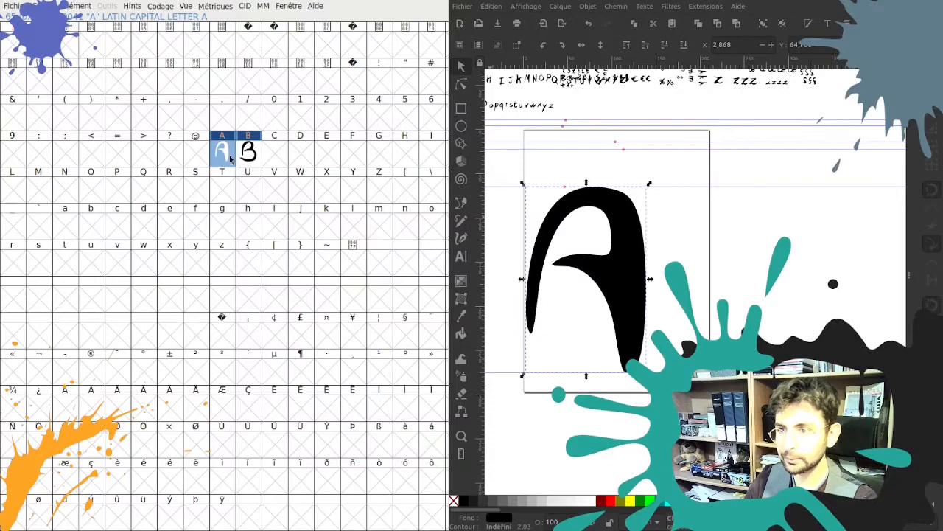
In Inkscape, move the A off the page to sit beside the B, and select the C in the alphabet row
scroll(763, 224, "down", 2)
scroll(763, 224, "left", 3)
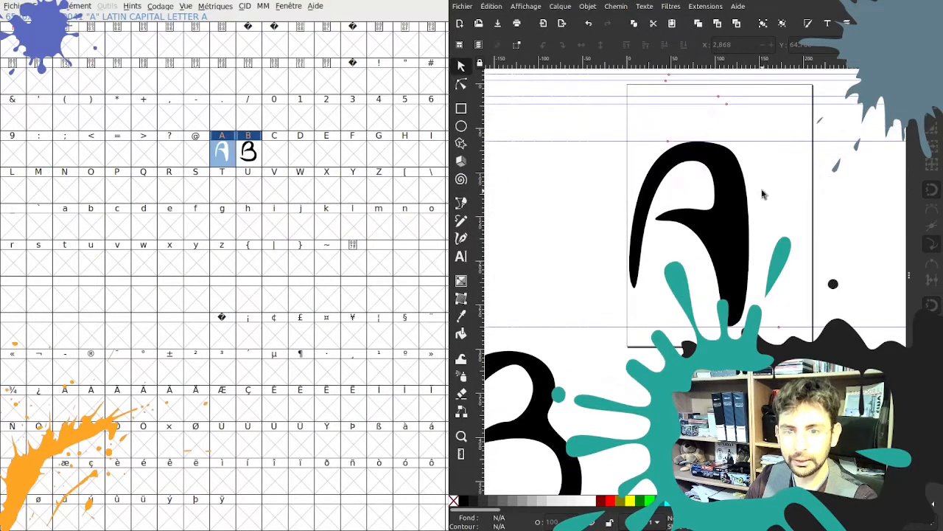
scroll(745, 206, "down", 2)
left_click_drag(740, 214, 562, 329)
left_click_drag(632, 232, 597, 238)
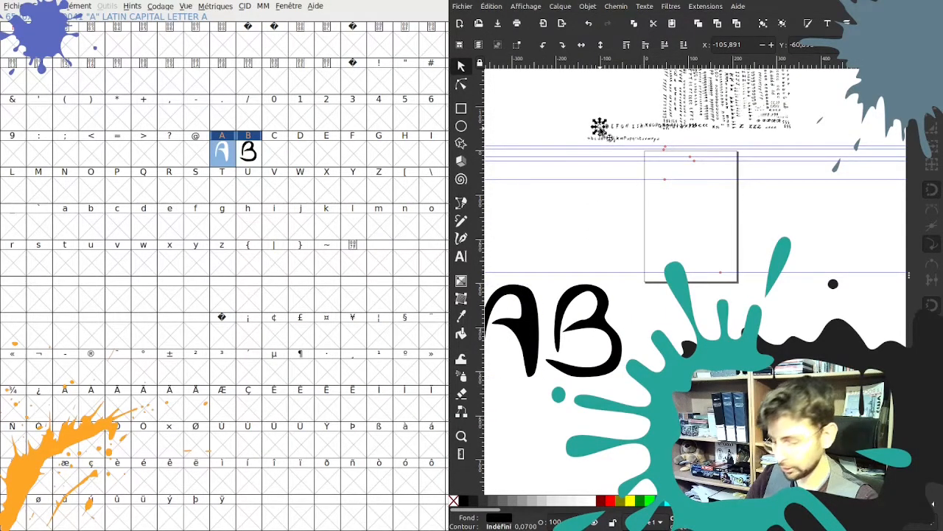
Bring the C onto the page, enlarge it to about the guide height and align it near the page's left edge
left_click_drag(599, 127, 724, 284)
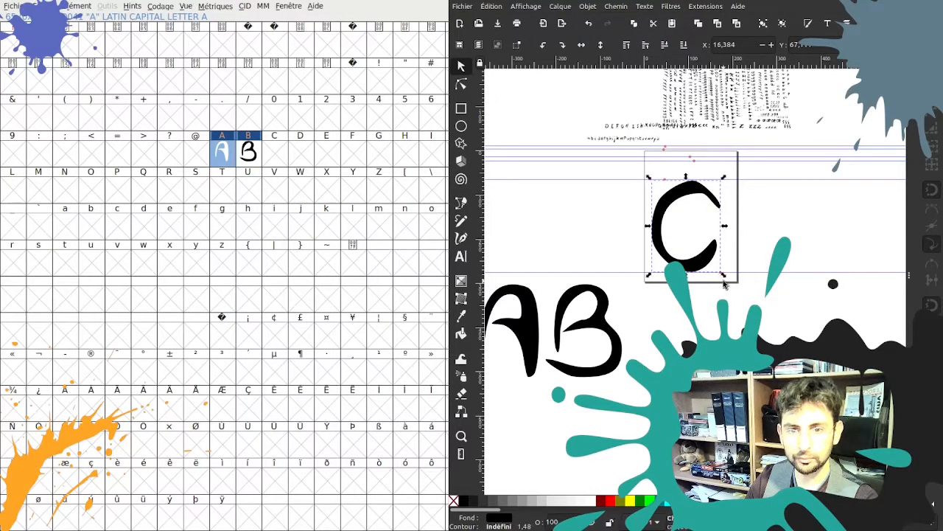
left_click_drag(680, 193, 680, 200)
left_click_drag(719, 276, 722, 278)
left_click(738, 242)
left_click(698, 252)
Shrink the C slightly so its bottom edge snaps to the lower guide
scroll(734, 254, "up", 6)
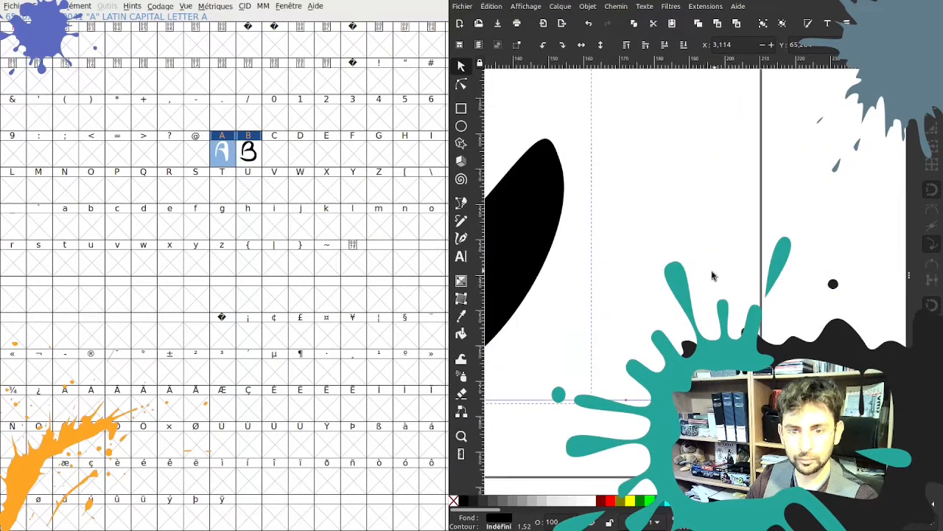
scroll(639, 296, "down", 2)
left_click_drag(616, 354, 613, 357)
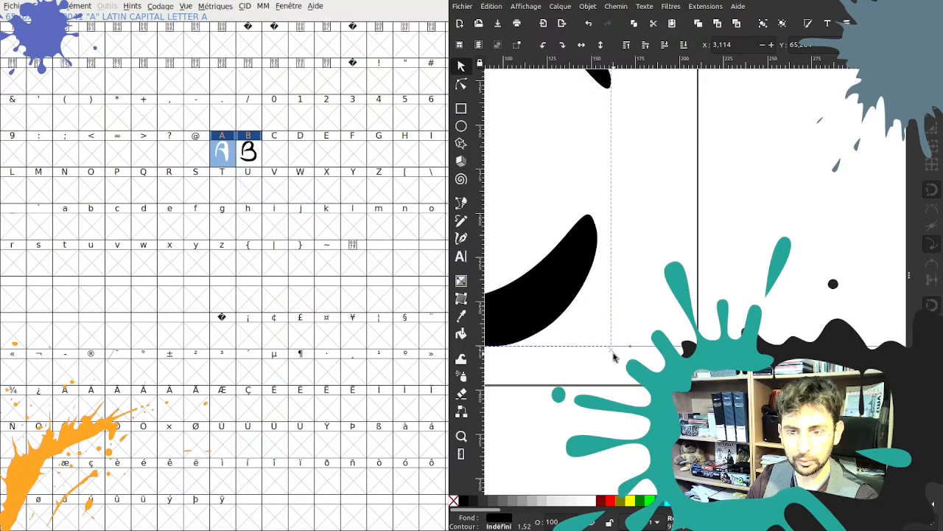
scroll(613, 283, "down", 2)
left_click_drag(649, 197, 720, 201)
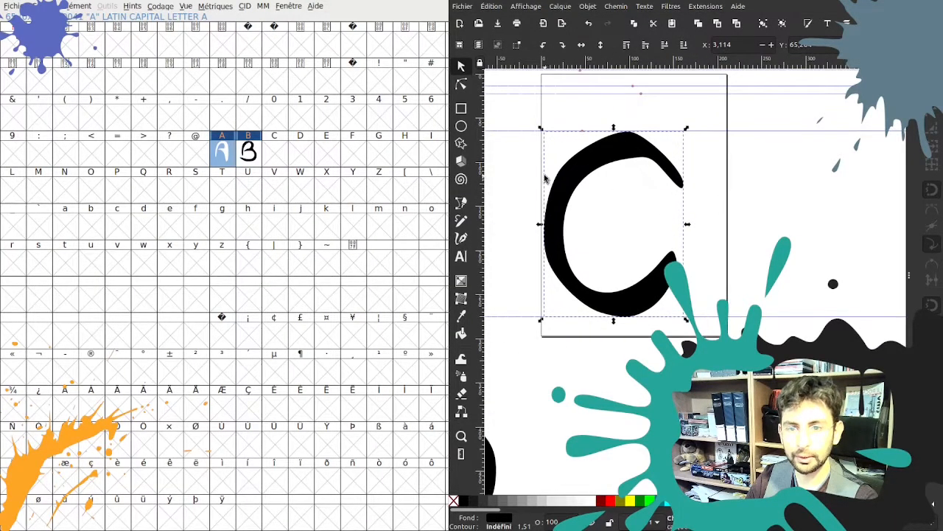
Copy the fitted C and paste it into FontForge's C glyph slot
left_click(574, 173)
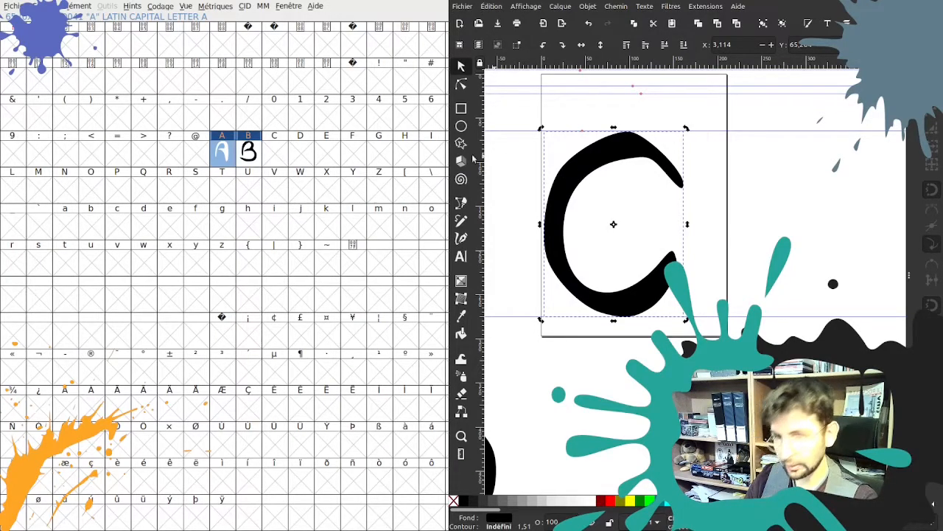
left_click(270, 157)
key("ctrl+v")
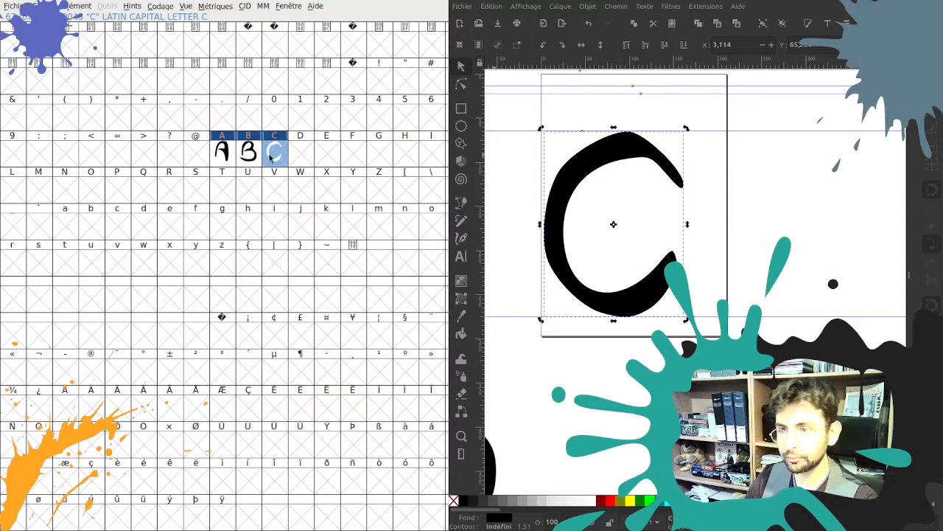
In Inkscape, move the C off the page to sit beside the B
scroll(535, 179, "down", 2)
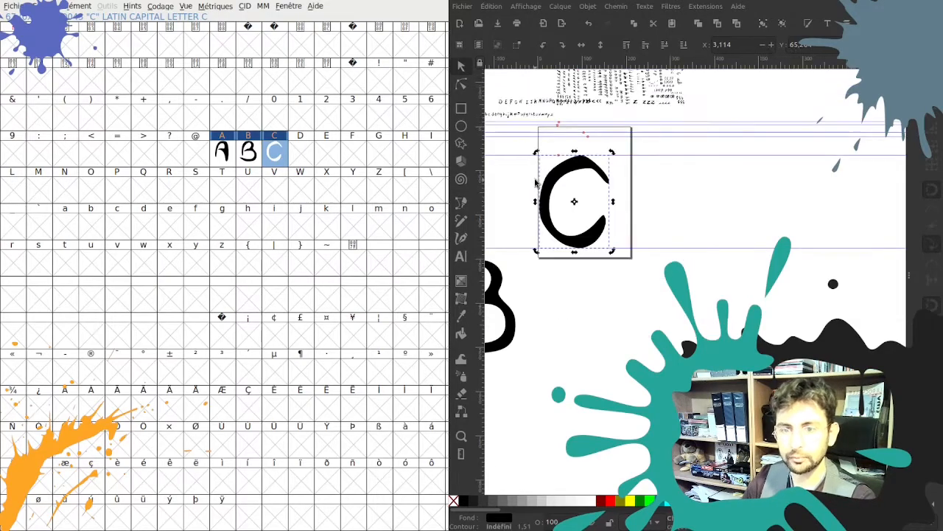
left_click_drag(513, 176, 598, 210)
left_click_drag(675, 206, 656, 308)
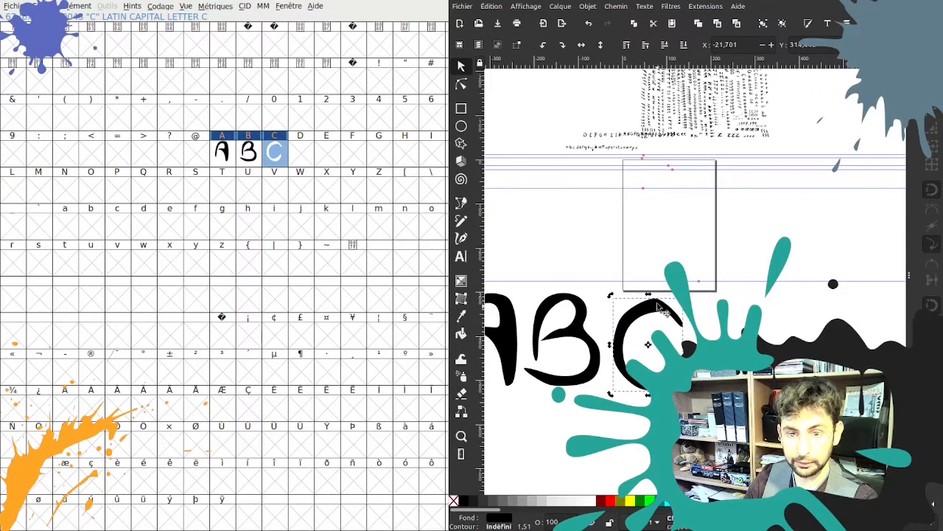
Bring the D onto the page, enlarge it to span the two letter guides and align it near the page's left edge
left_click_drag(610, 221, 571, 275)
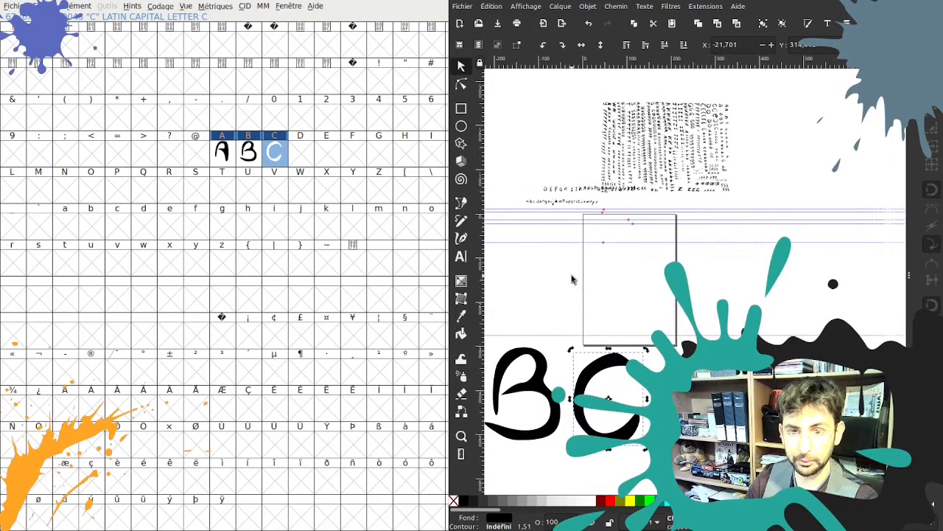
left_click(546, 189)
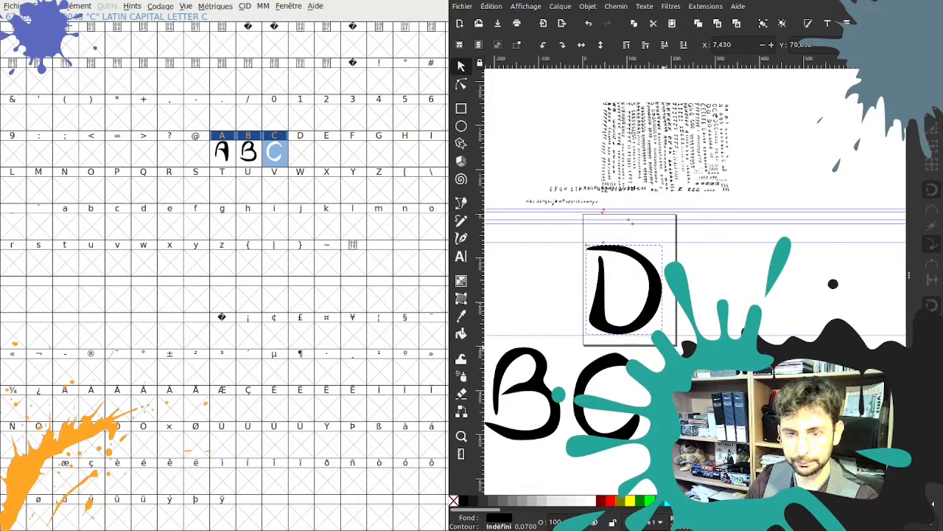
scroll(588, 250, "up", 2)
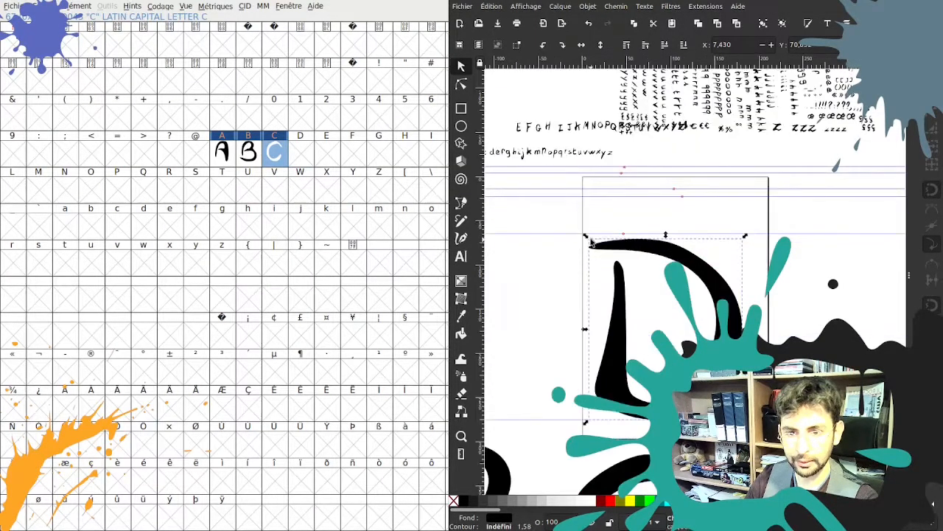
left_click_drag(587, 240, 575, 236)
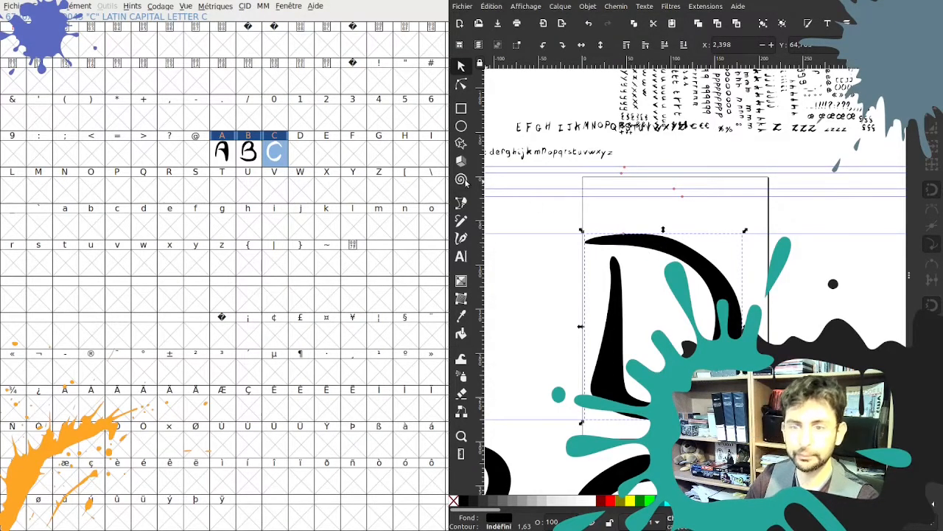
Copy the fitted D and paste it into FontForge's D glyph slot
left_click(297, 156)
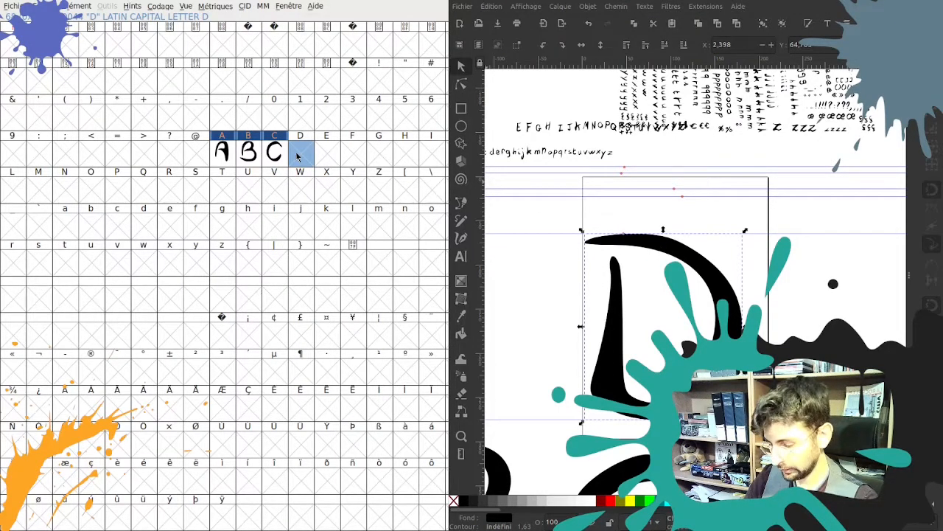
key("ctrl+v")
left_click(325, 161)
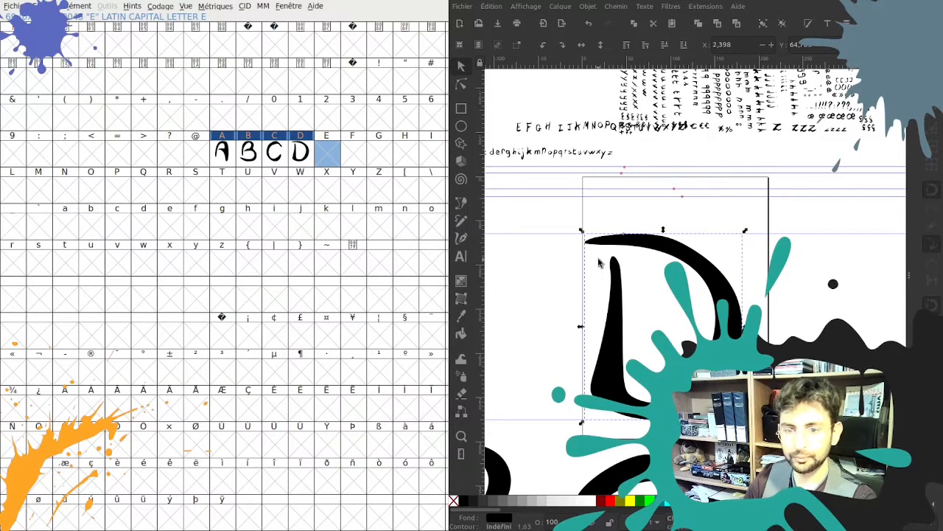
In Inkscape, move the D off the page to sit beside the C
scroll(601, 262, "down", 4)
left_click_drag(641, 281, 672, 335)
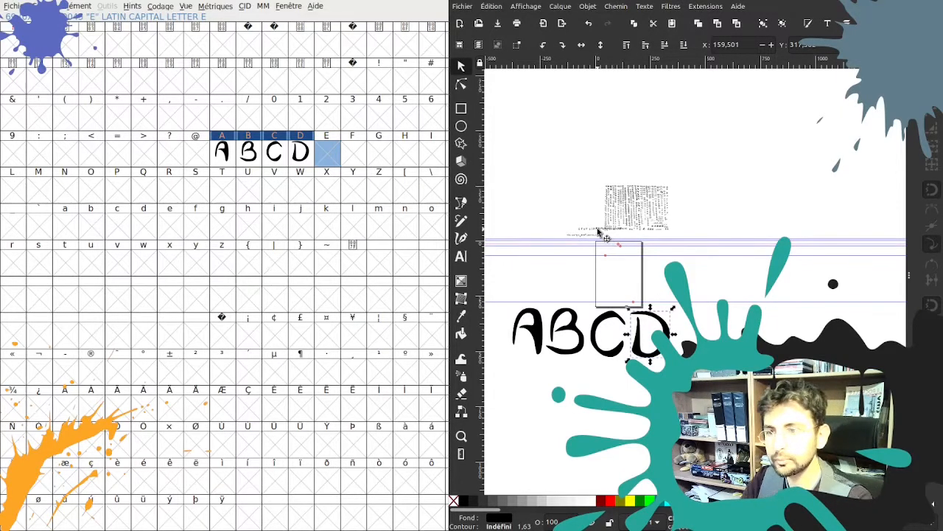
Bring the E onto the page and enlarge it to fit between the guides near the page's left edge
scroll(624, 245, "up", 4)
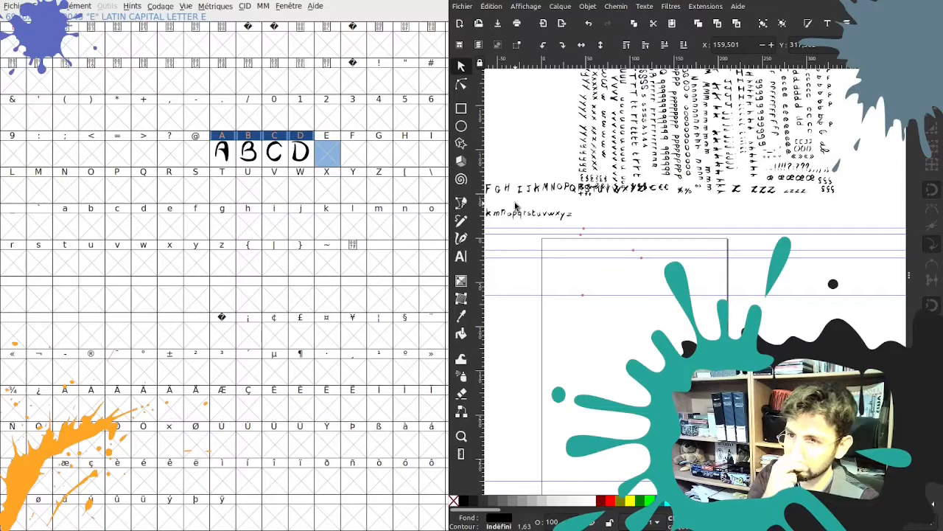
left_click_drag(516, 207, 591, 264)
left_click(562, 179)
scroll(627, 295, "down", 3)
left_click_drag(632, 303, 656, 325)
scroll(652, 315, "up", 4)
scroll(652, 316, "down", 1)
scroll(653, 316, "up", 1)
left_click_drag(650, 234, 684, 229)
Turn off node and path snapping, then deselect the E and inspect its fit against the lower guide
left_click(929, 171)
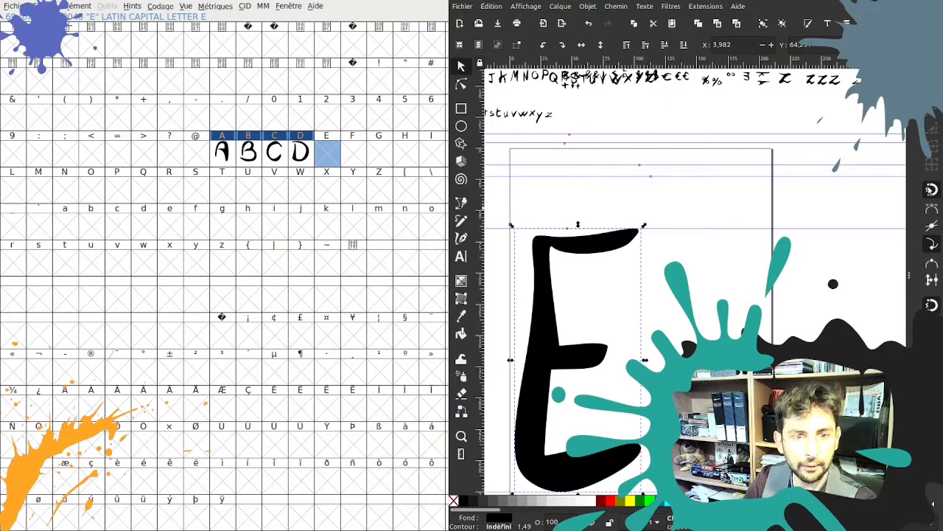
left_click(930, 190)
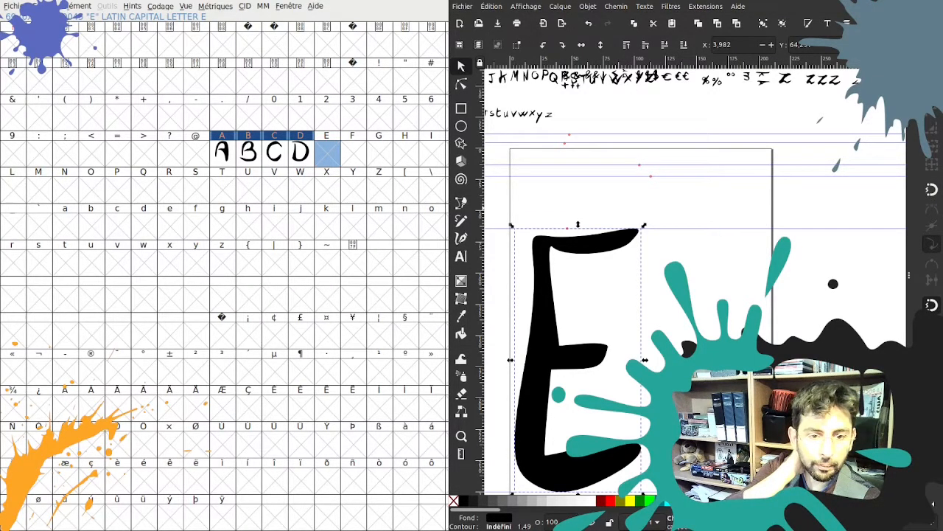
left_click(696, 283)
left_click_drag(676, 310, 674, 148)
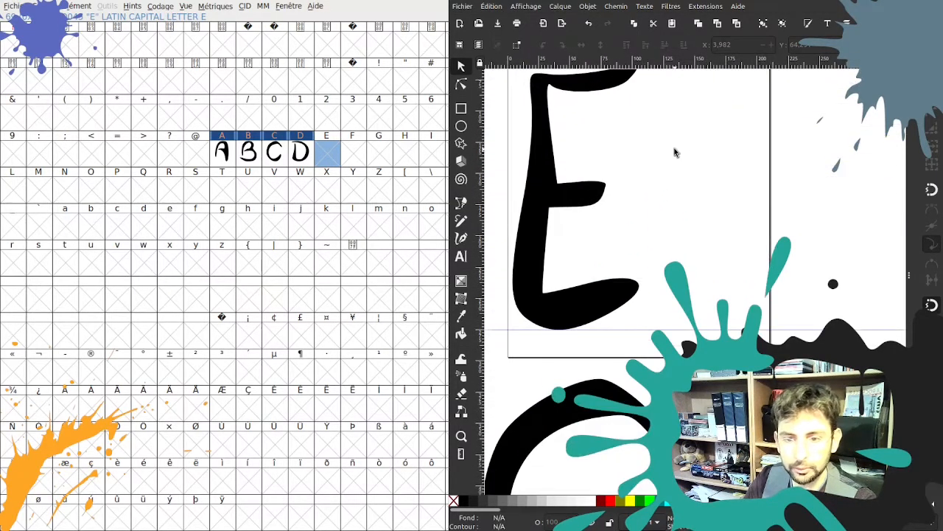
scroll(708, 260, "down", 3)
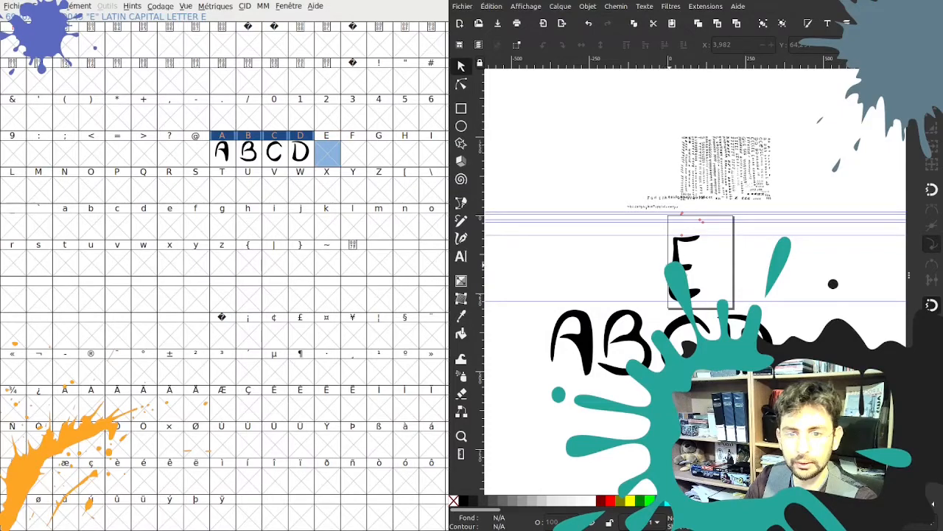
Copy the fitted E and paste it into FontForge's E glyph slot
left_click(696, 274)
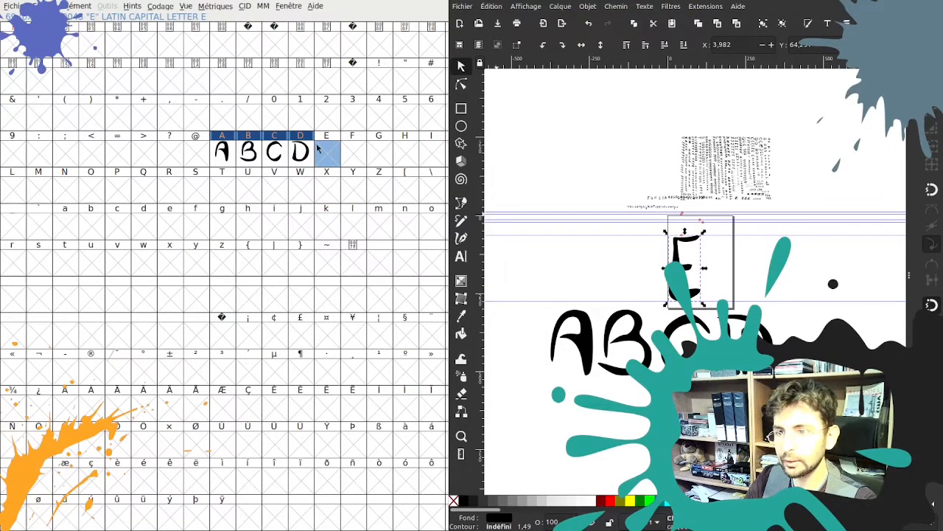
left_click(327, 153, "shift")
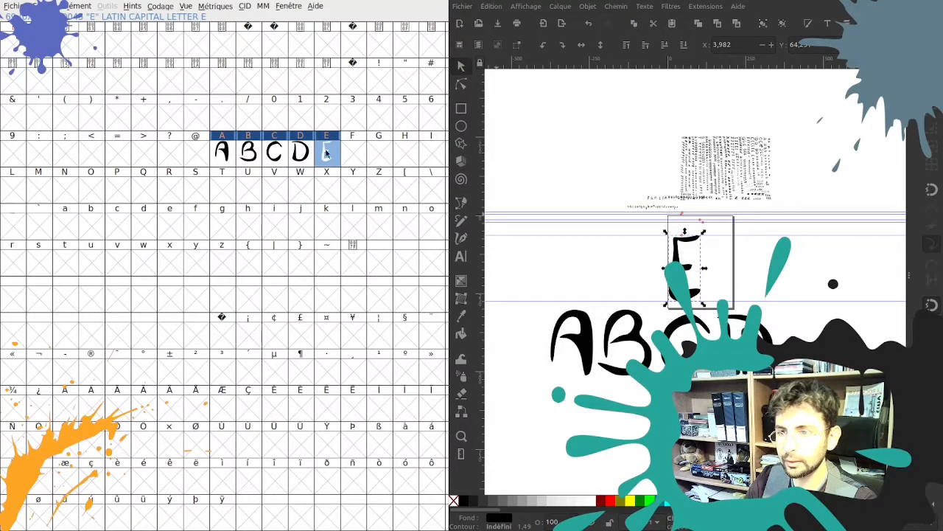
In Inkscape, move the E off the page to sit beside the D, level with the letter row
left_click(542, 211)
left_click_drag(687, 270, 808, 339)
left_click_drag(762, 264, 682, 232)
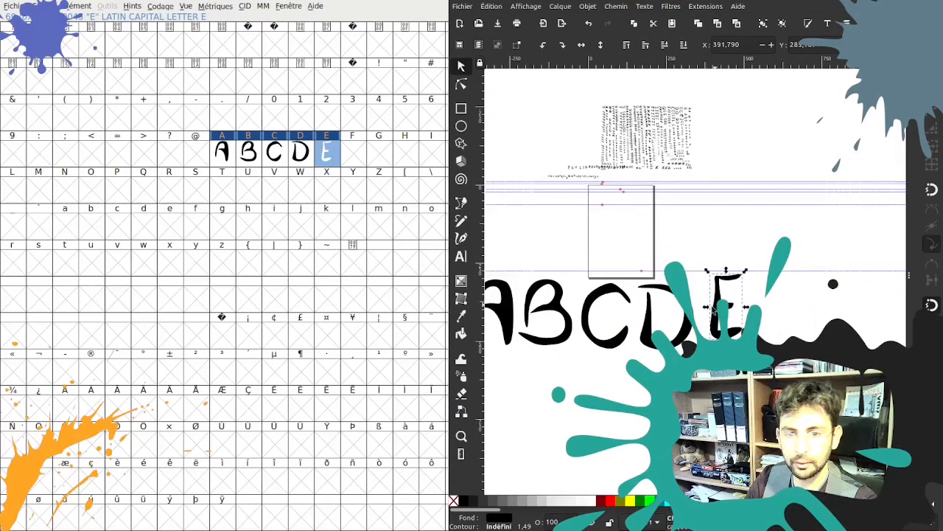
left_click_drag(722, 309, 716, 319)
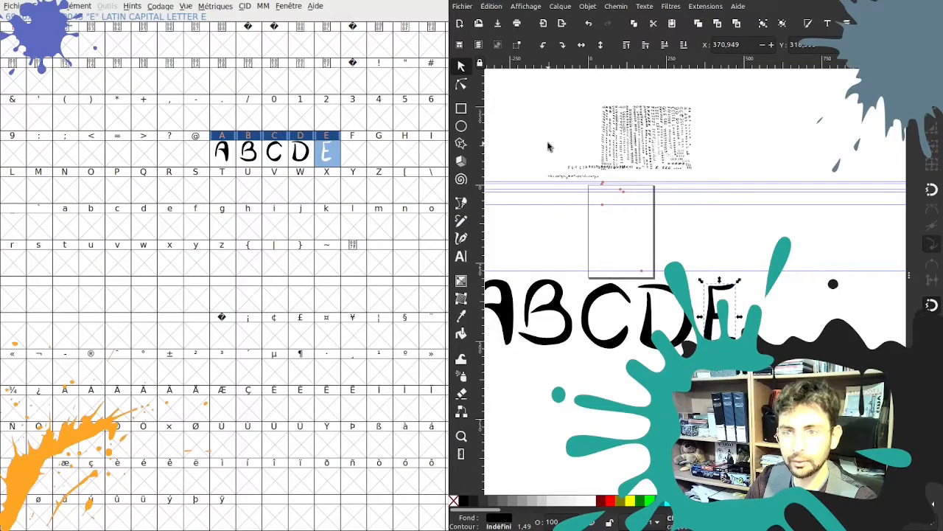
left_click(570, 170)
mouse_move(570, 170)
left_mouse_down()
mouse_move(601, 226)
mouse_move(563, 186)
mouse_move(586, 183)
mouse_move(572, 177)
left_mouse_up()
scroll(572, 181, "up", 4)
scroll(582, 194, "left", 3)
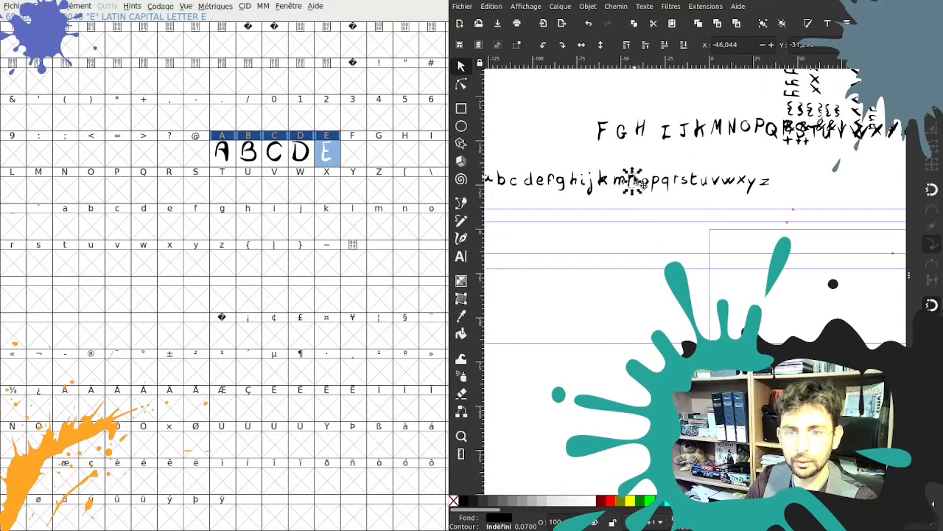
scroll(600, 129, "down", 2)
scroll(601, 129, "down", 3)
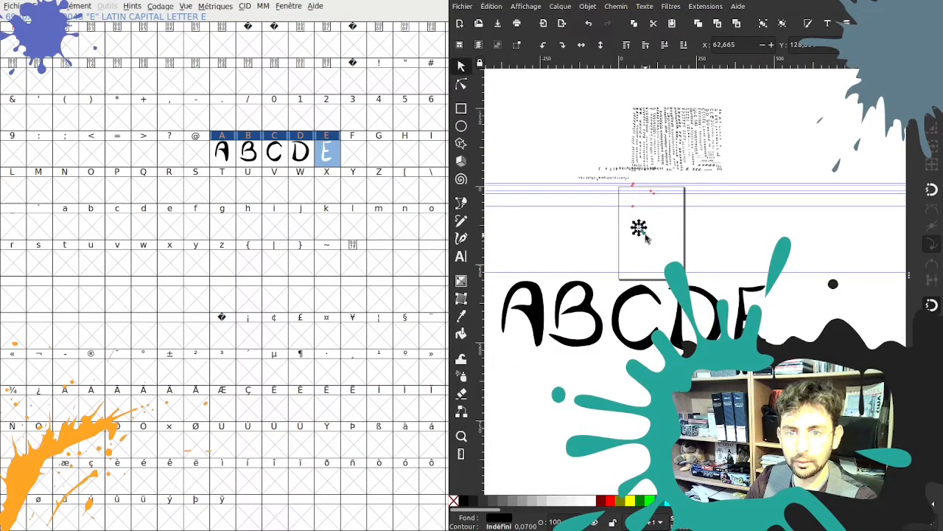
scroll(596, 165, "up", 6)
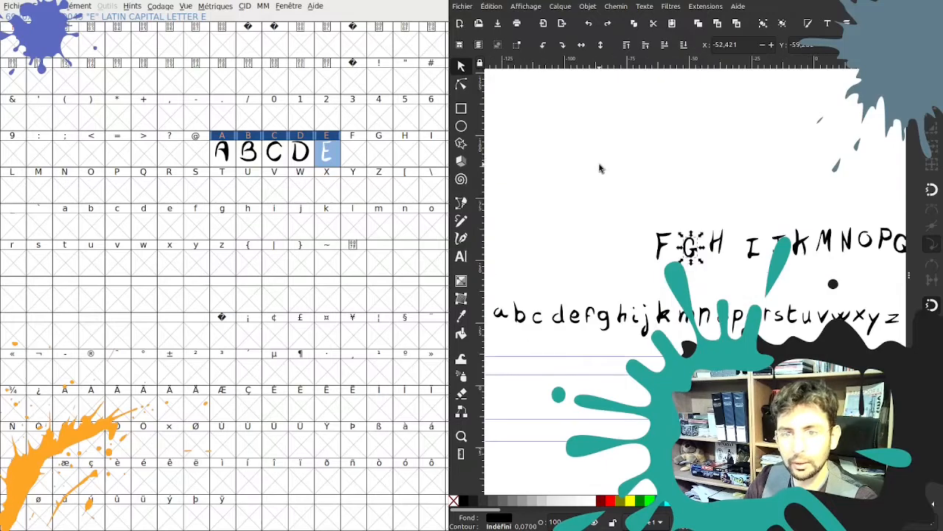
Cut the F from the capitals row, paste it onto the page and enlarge it to fit between the guides
left_click(659, 244)
key("ctrl+x")
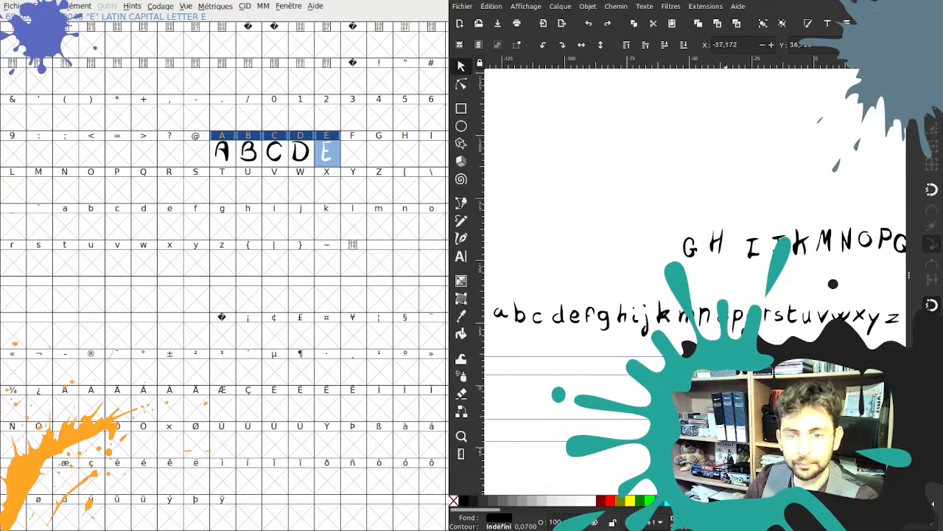
scroll(693, 280, "right", 5)
key("ctrl+v")
scroll(653, 303, "down", 4)
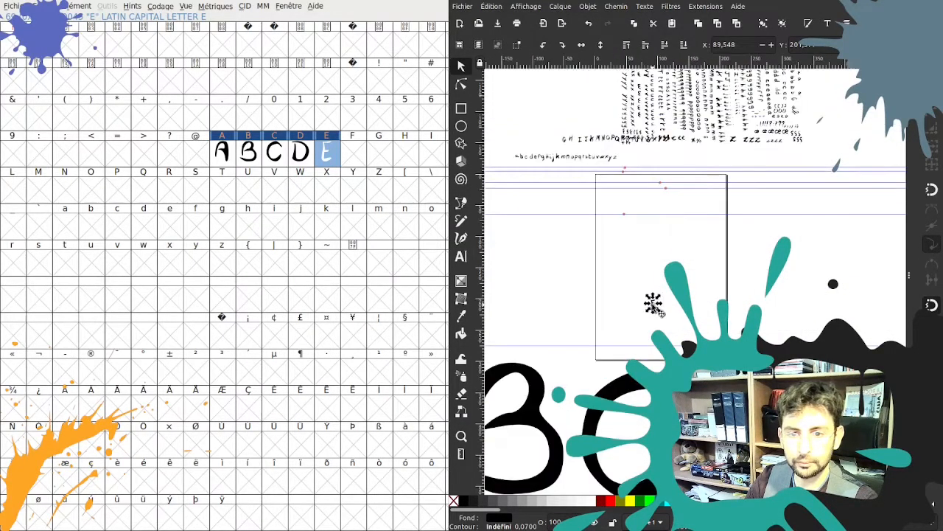
left_click_drag(653, 302, 672, 346)
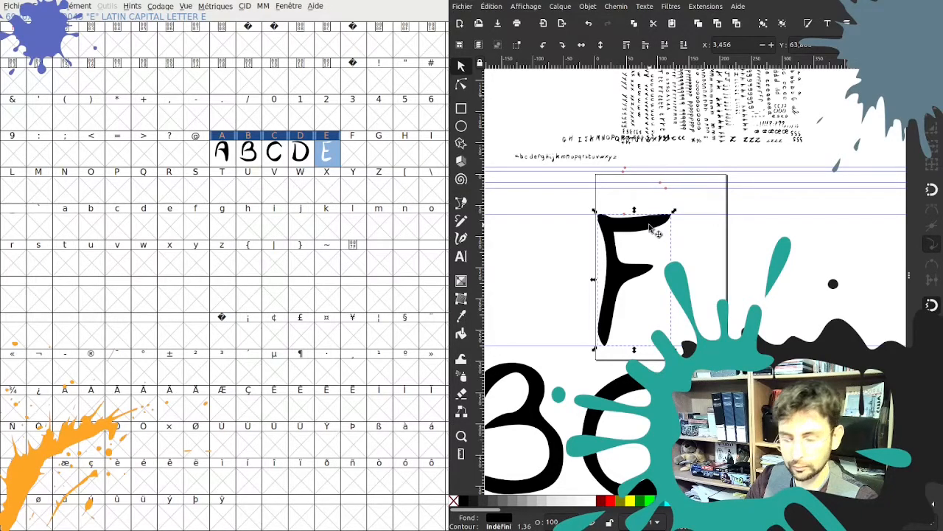
Copy the fitted F and paste it into FontForge's F glyph slot
left_click(353, 154)
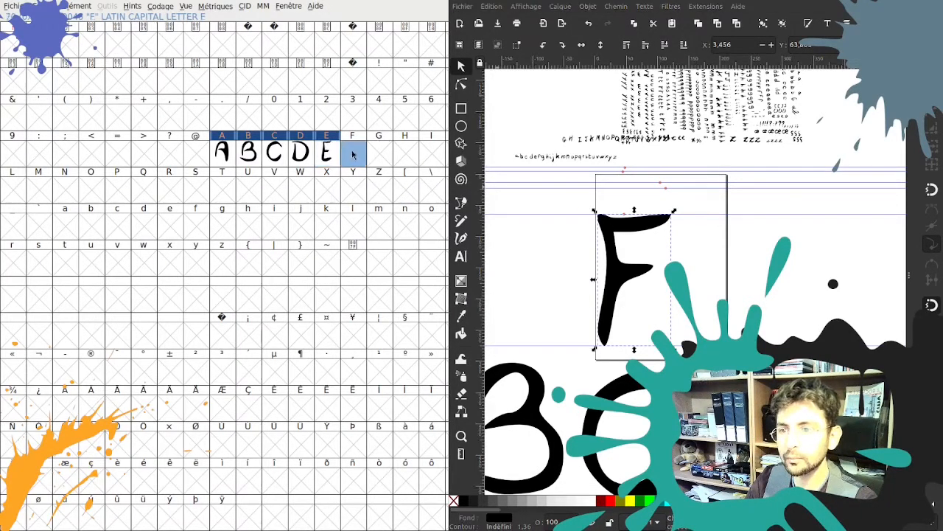
key("ctrl+v")
left_click(377, 154)
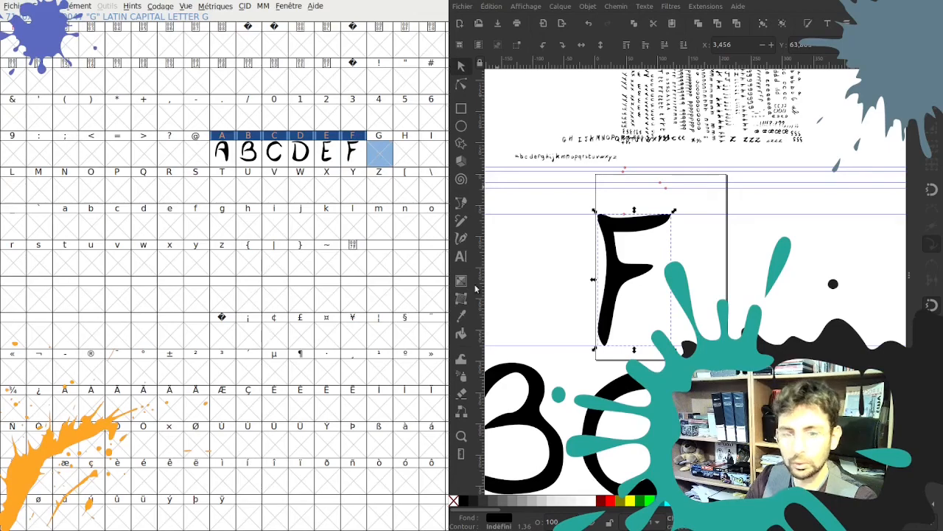
In Inkscape, move the F off the page to sit beside the E
key("Escape")
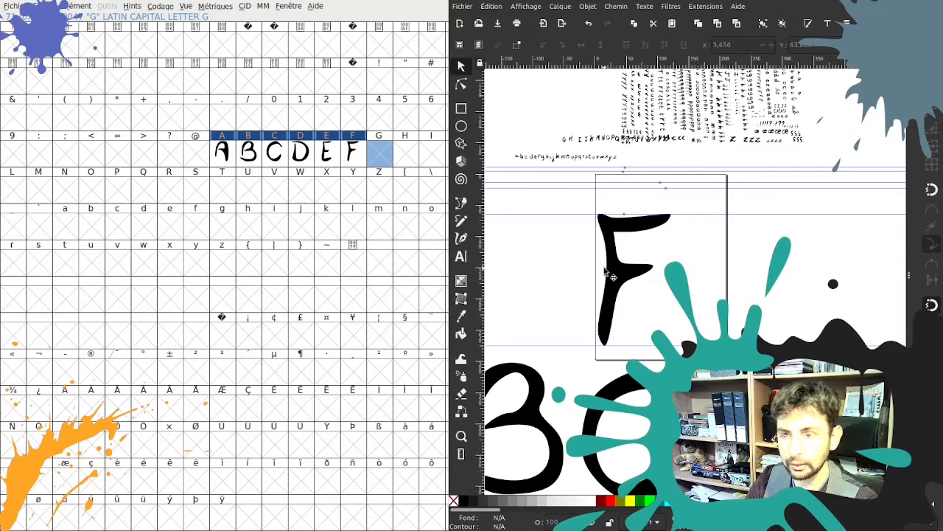
scroll(607, 275, "down", 2)
scroll(611, 276, "down", 3)
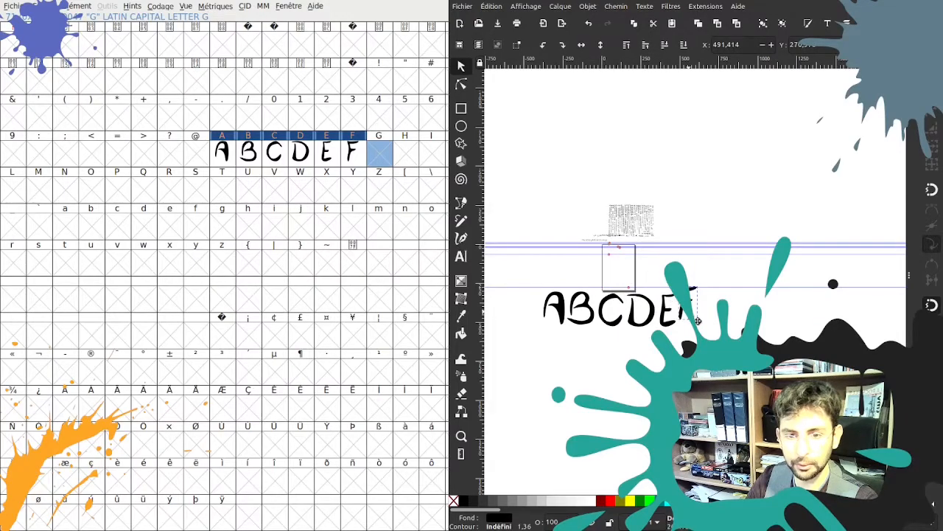
Bring the G onto the page and enlarge it until it spans from the upper to the lower letter guide
scroll(645, 283, "up", 5)
scroll(573, 188, "down", 5)
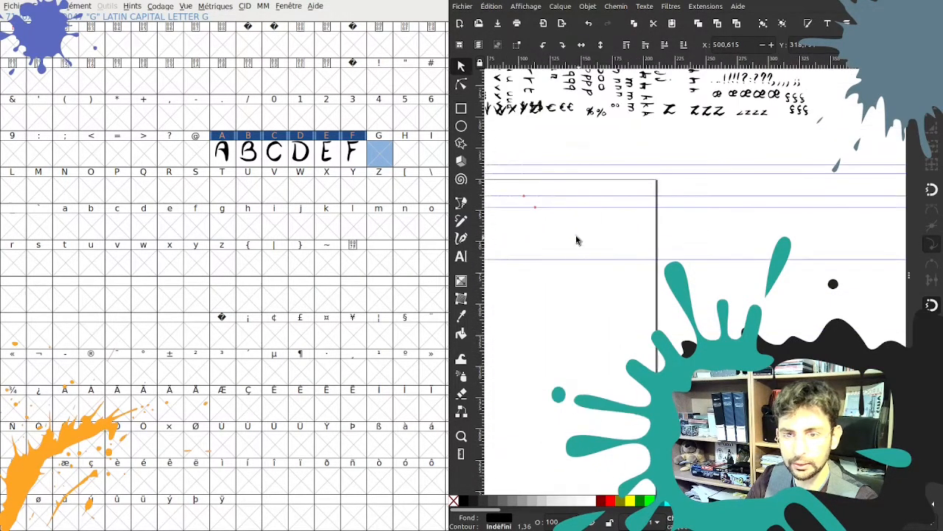
left_click_drag(515, 303, 573, 276)
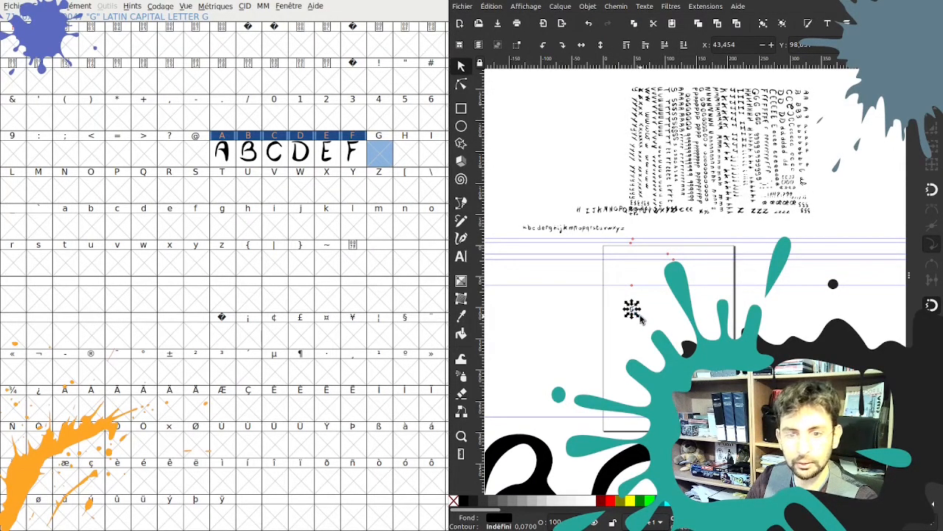
key("ctrl+v")
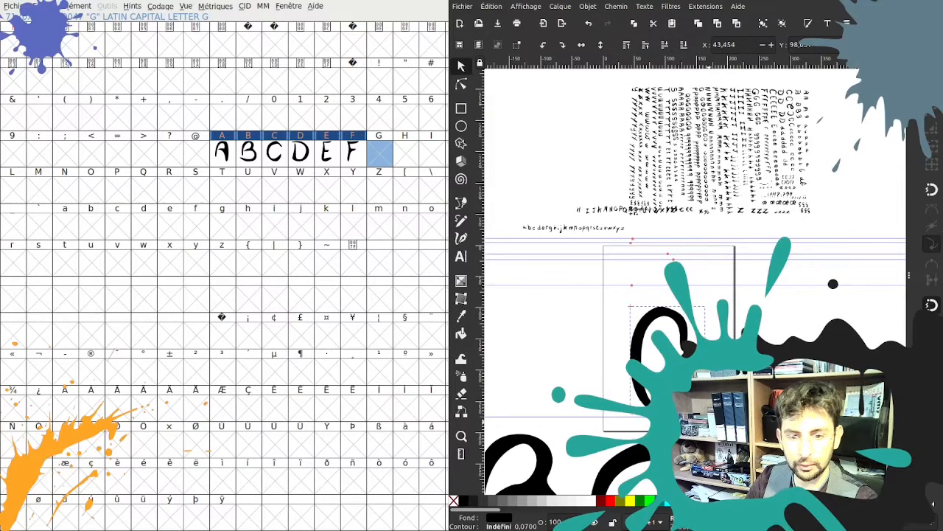
left_click(621, 333)
left_click_drag(627, 305, 592, 288)
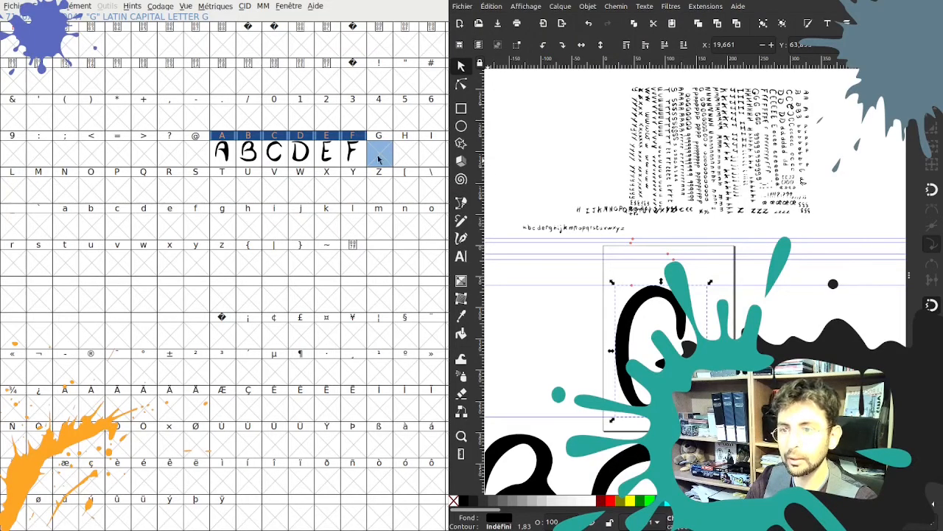
Copy the fitted G and paste it into FontForge's G glyph slot
left_click(378, 159)
left_click(378, 156, "shift")
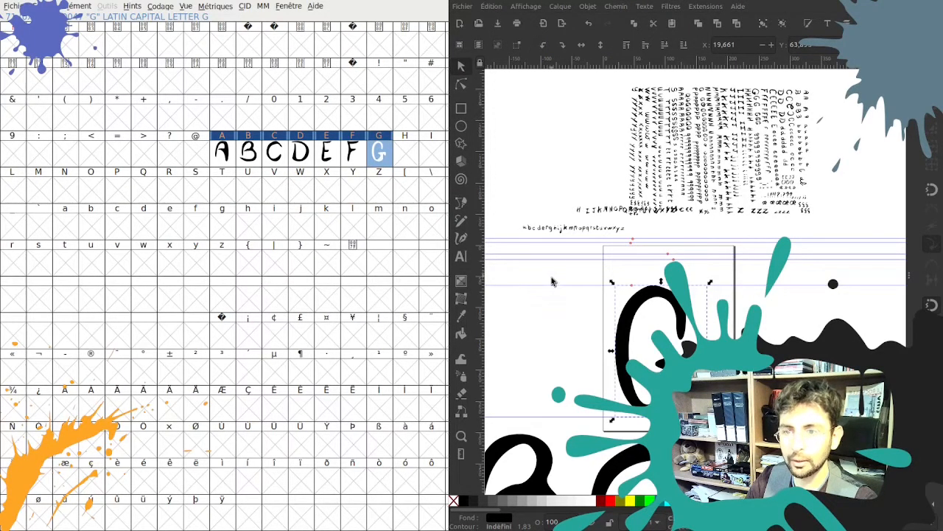
In Inkscape, move the G off the page to start a second row below the A and B
left_click(632, 304)
scroll(633, 303, "down", 3)
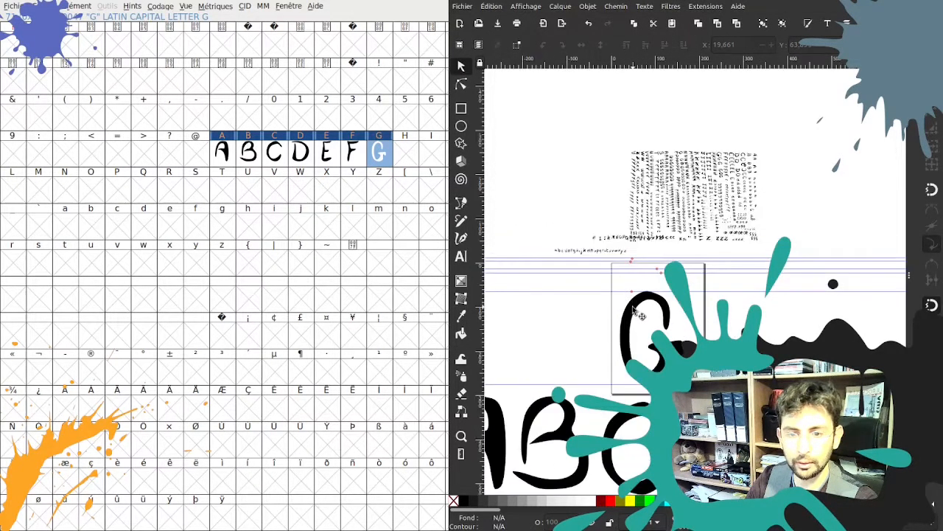
key("ctrl+v")
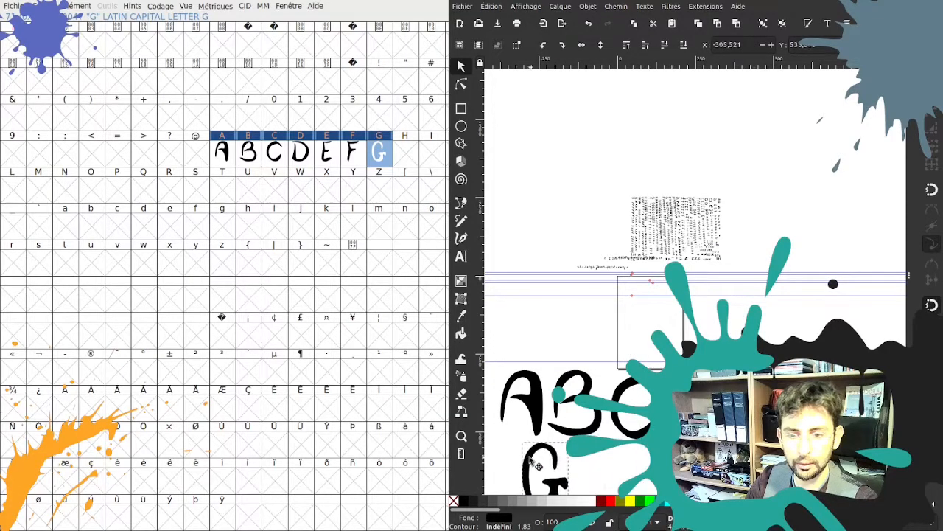
Bring the H onto the page, undo its distorted scaling and enlarge it proportionally to fit between the guides
scroll(625, 291, "up", 5)
left_click(564, 182)
left_click_drag(570, 184, 537, 176)
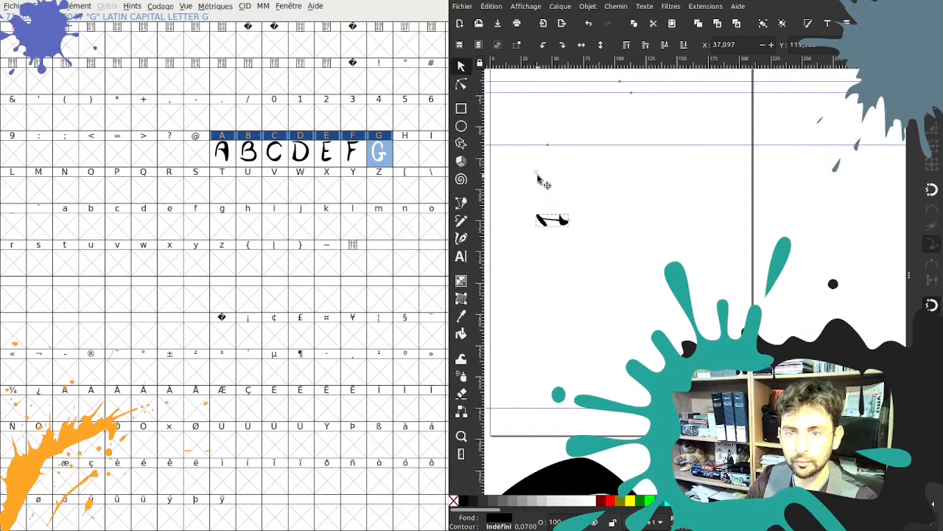
key("ctrl+z")
left_click_drag(570, 216, 648, 404)
left_click_drag(573, 239, 632, 245)
left_click_drag(569, 154, 564, 157)
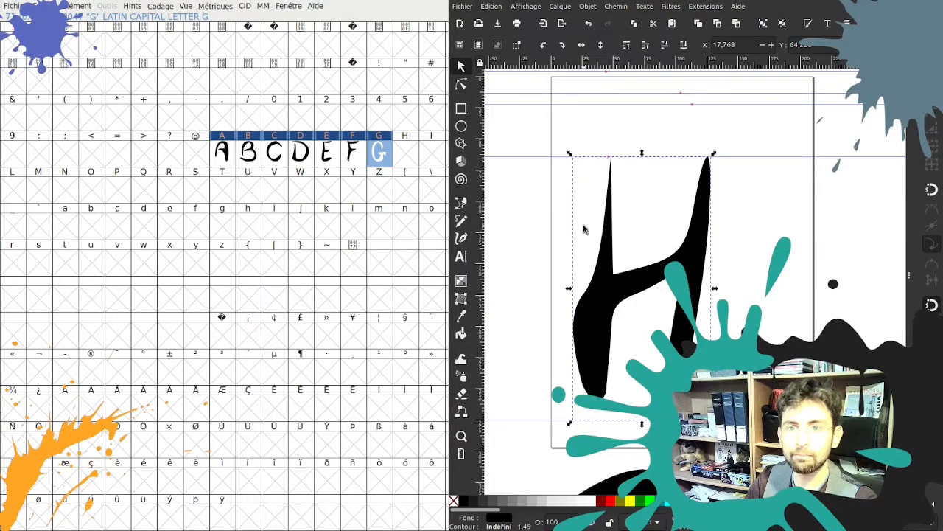
Copy the fitted H and paste it into FontForge's H glyph slot
scroll(600, 211, "down", 5)
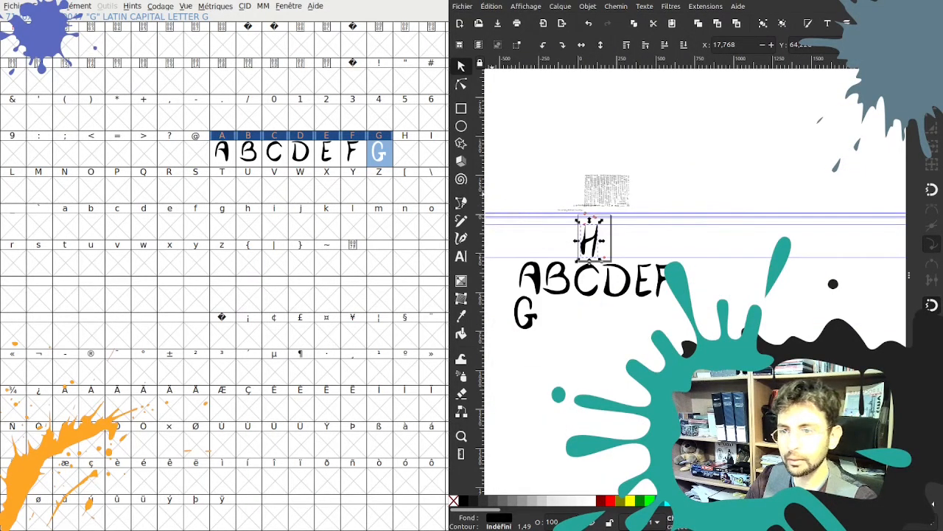
left_click(403, 155)
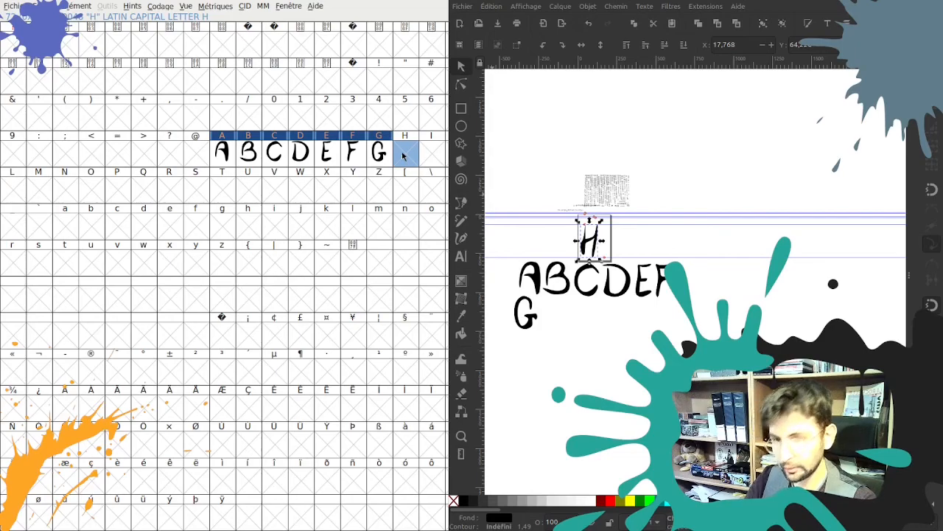
key("ctrl+v")
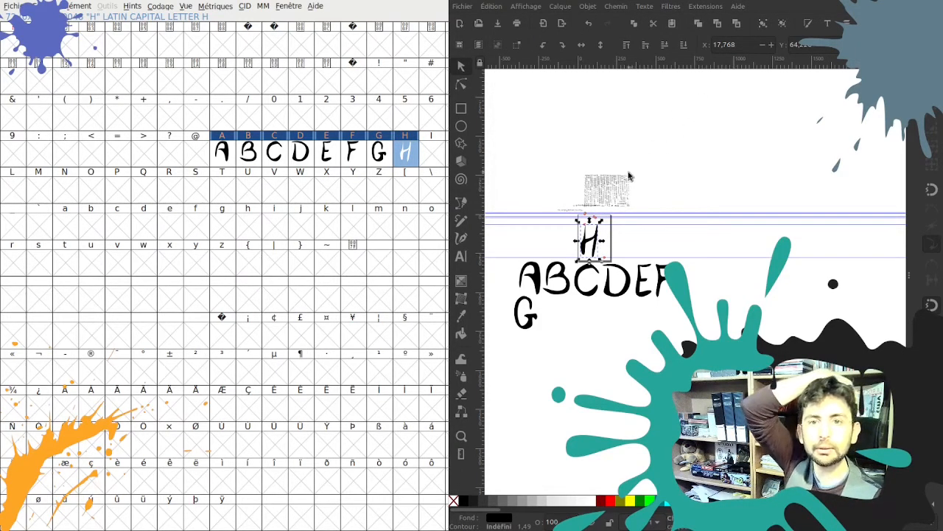
left_click(589, 242)
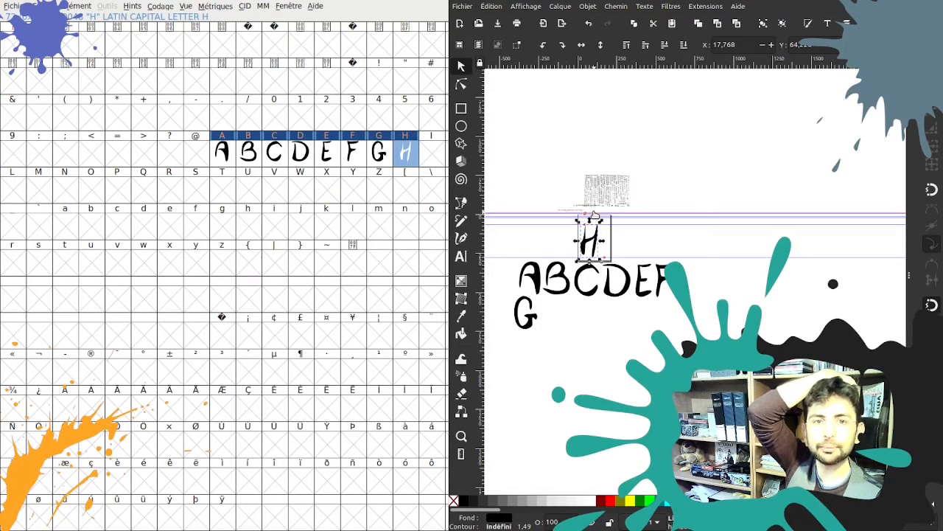
double_click(737, 1)
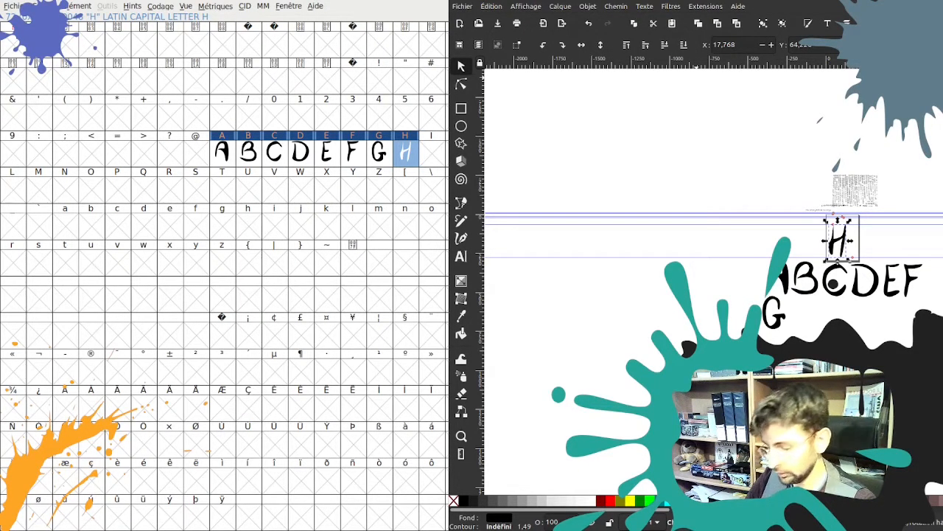
double_click(697, 1)
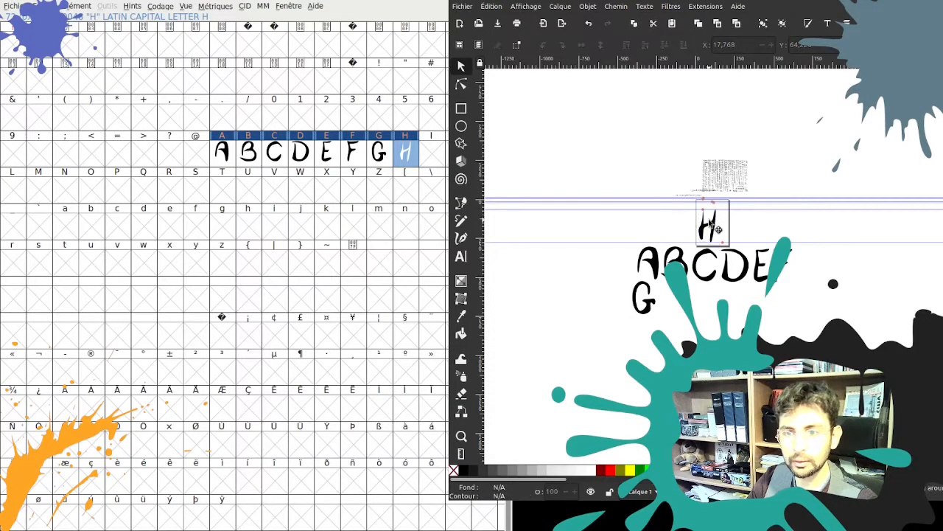
left_click_drag(223, 189, 196, 189)
Clear FontForge's H glyph slot and paste the fitted H into it again
left_click(405, 156)
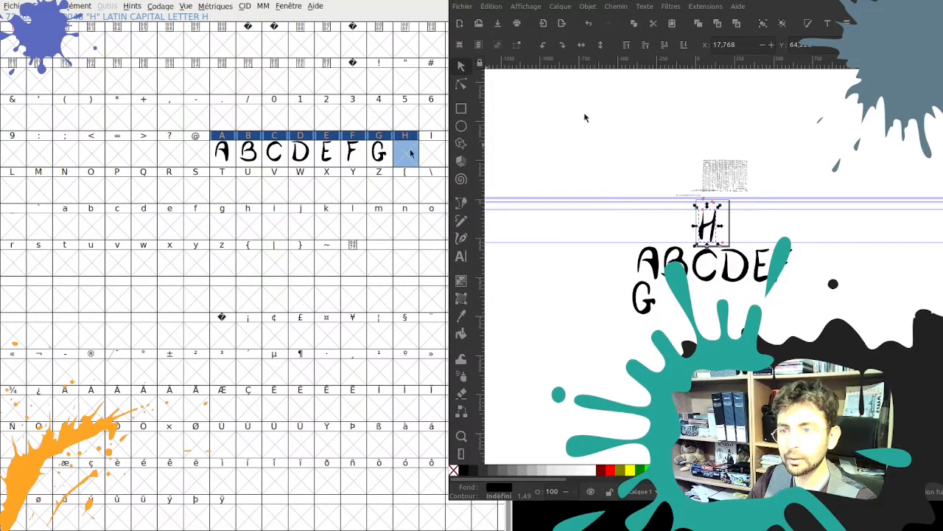
key("Delete")
key("ctrl+v")
In Inkscape, move the H off the page into the second row beside the G
left_click(705, 190)
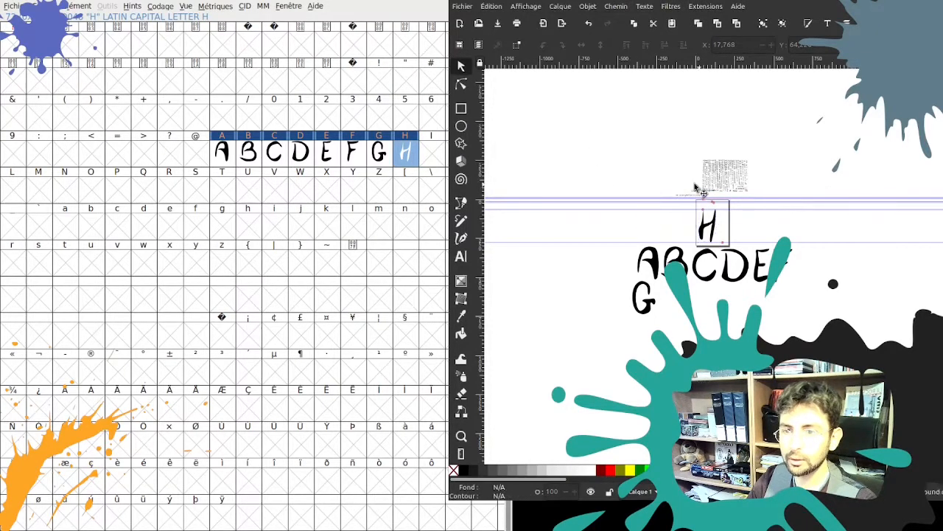
key("super+Right")
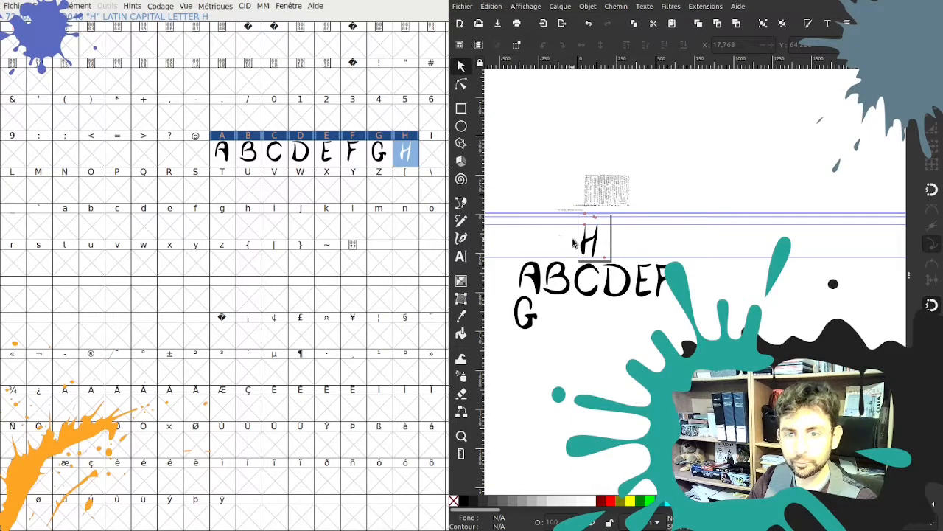
left_click_drag(597, 247, 583, 316)
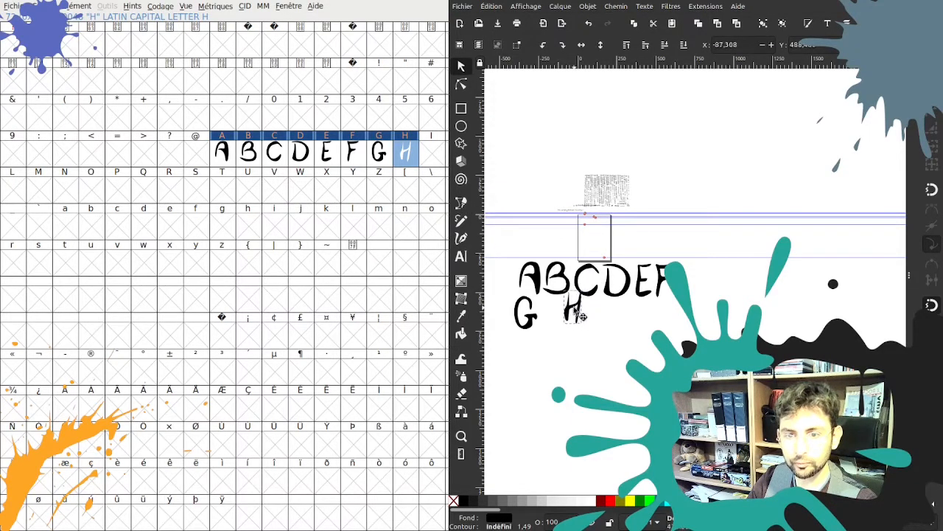
left_click(568, 226)
Bring the I onto the page and enlarge it to a height of 210 so it spans the letter guides
scroll(558, 217, "up", 4)
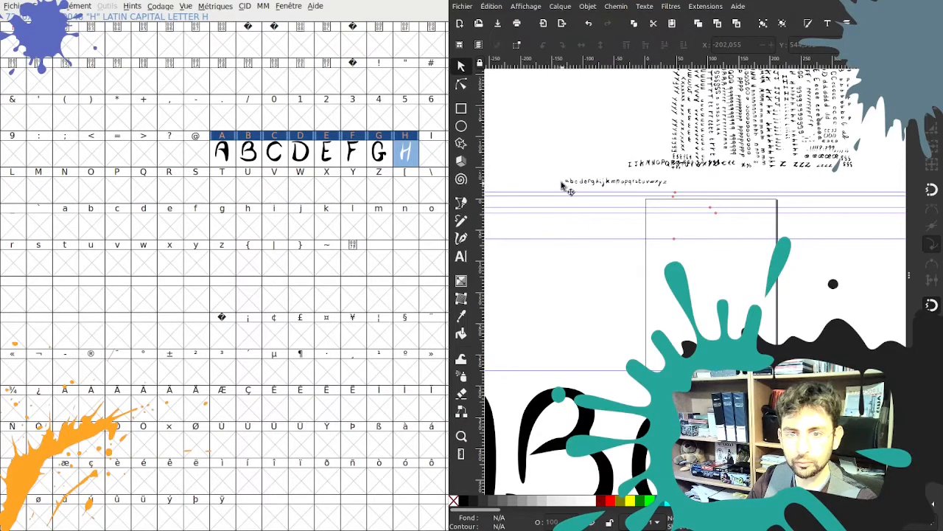
left_click(636, 168)
left_click_drag(638, 171, 665, 277)
scroll(627, 266, "down", 2)
scroll(627, 265, "down", 2)
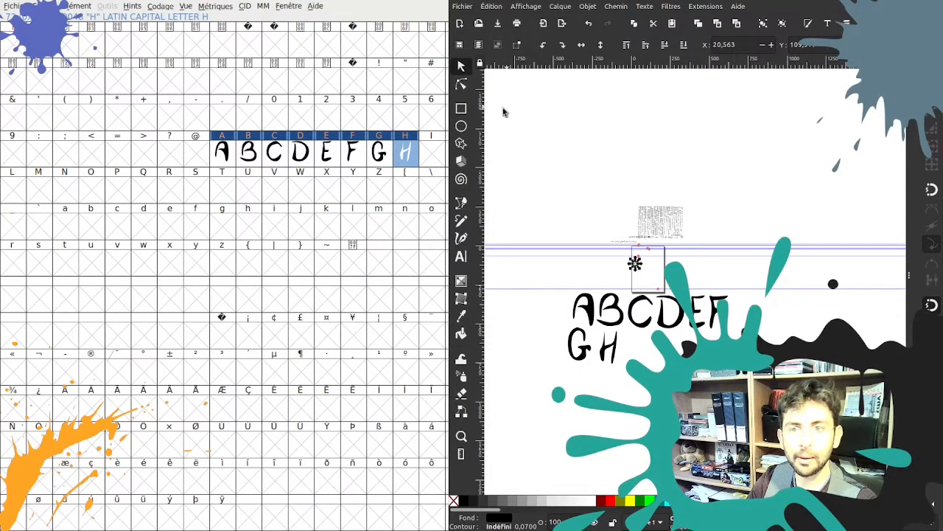
left_click_drag(449, 114, 429, 123)
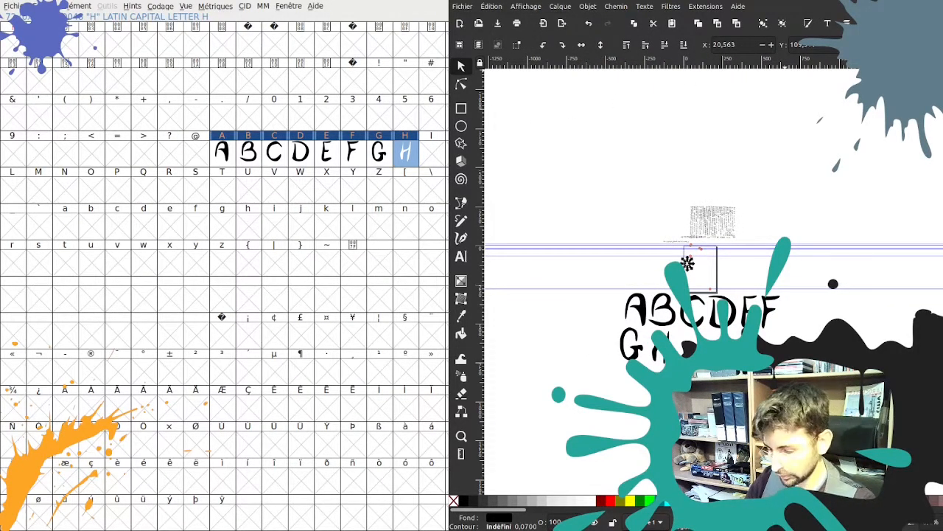
key("ctrl+v")
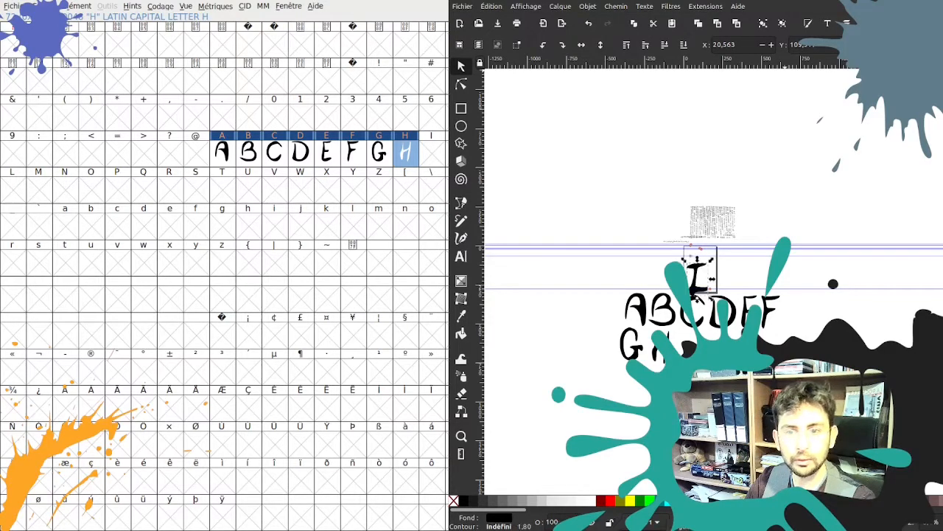
left_click_drag(695, 293, 706, 267)
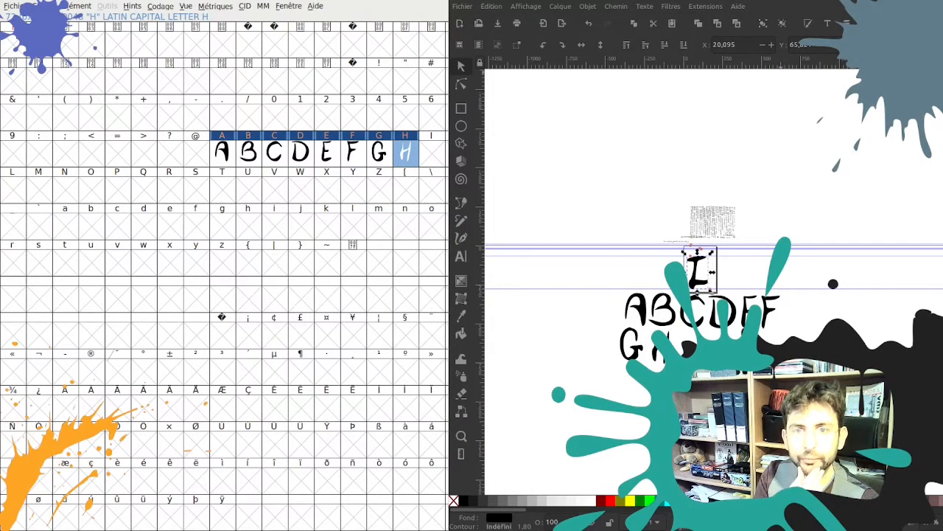
Shift the Inkscape window to expose the height field and set the A's height to 210 with proportions locked
key("alt+Tab")
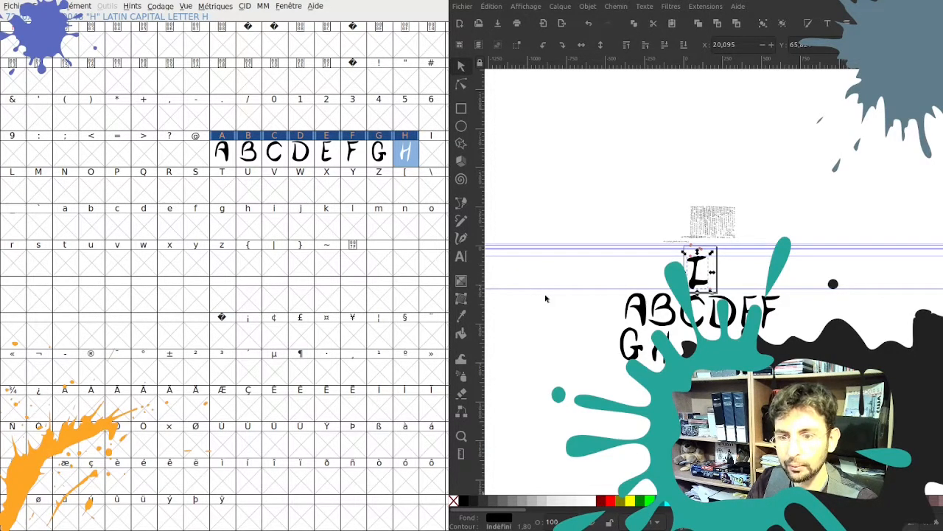
left_click_drag(661, 182, 367, 186)
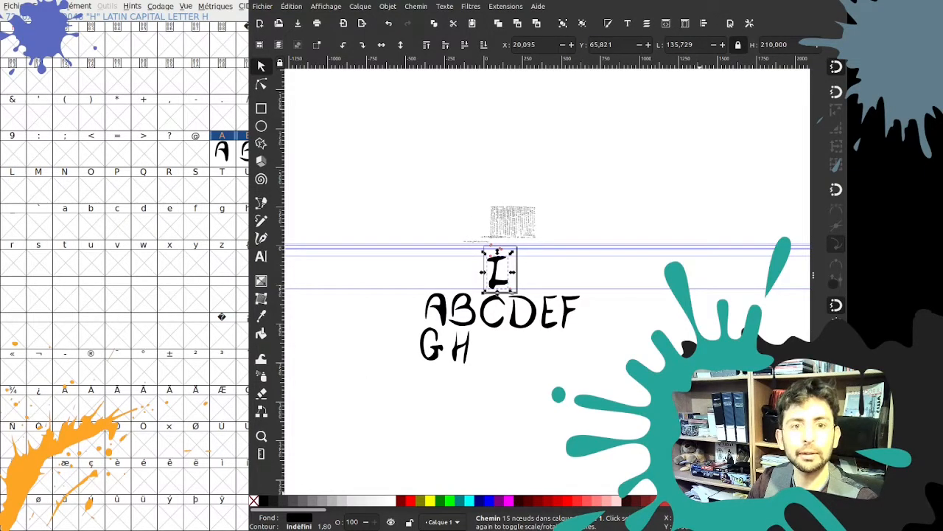
key("Tab")
left_click(769, 45)
triple_click(768, 43)
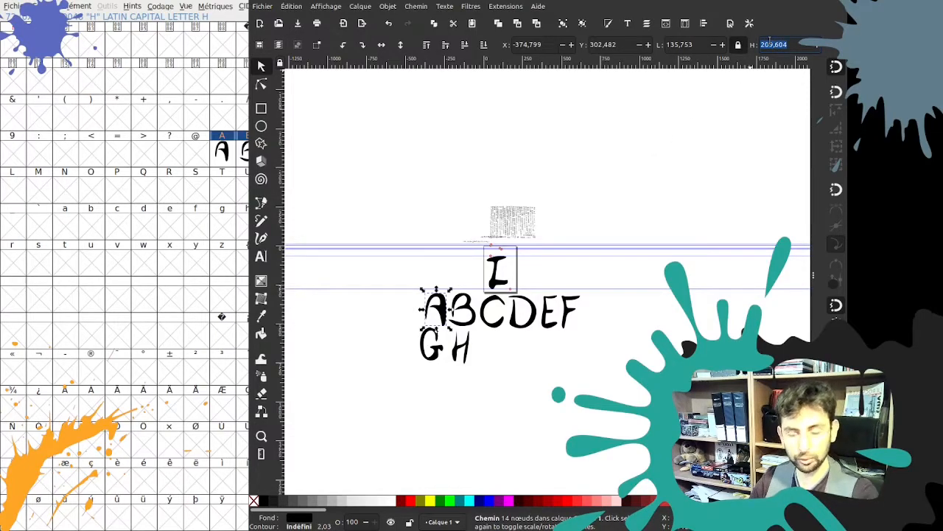
type("20")
key("BackSpace")
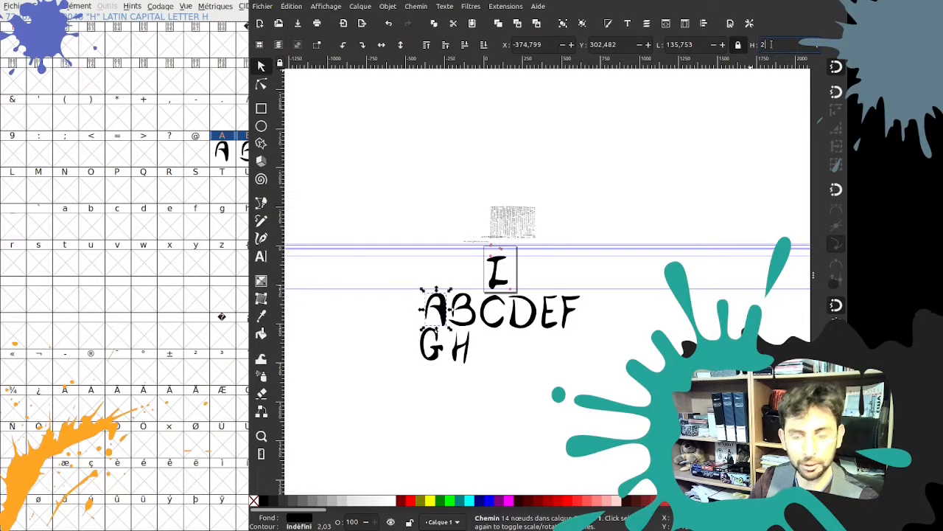
type("10")
key("Return")
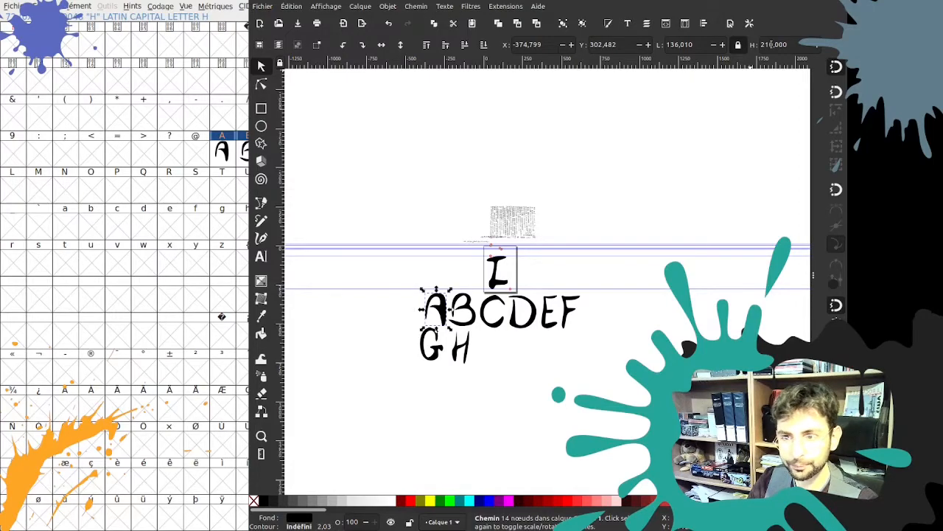
Copy the resized A and clear the previously pasted letters from FontForge's glyph slots A through G
left_click(417, 274)
left_click(435, 313)
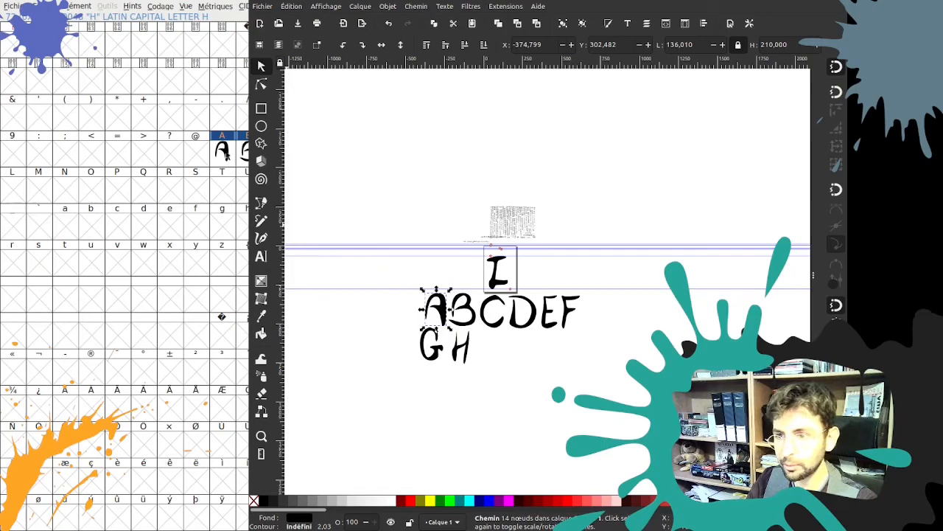
left_click(225, 151)
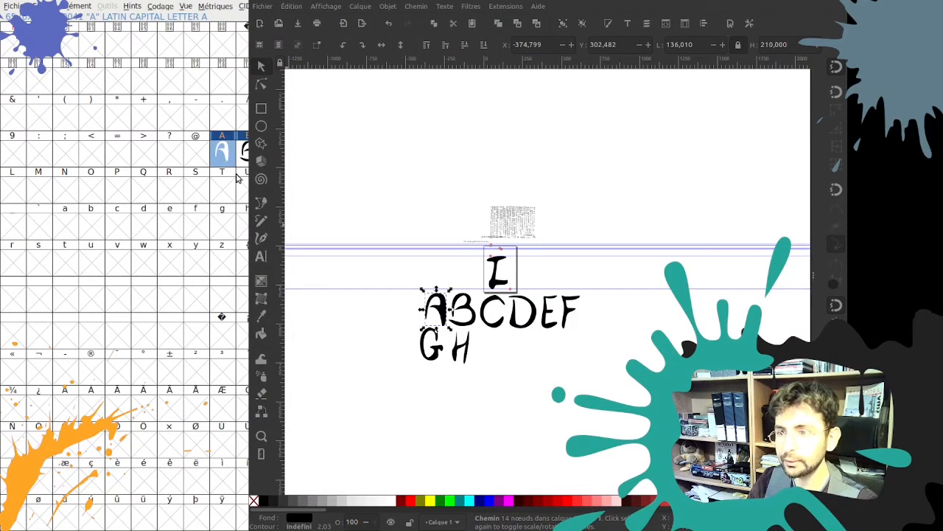
left_click(243, 153)
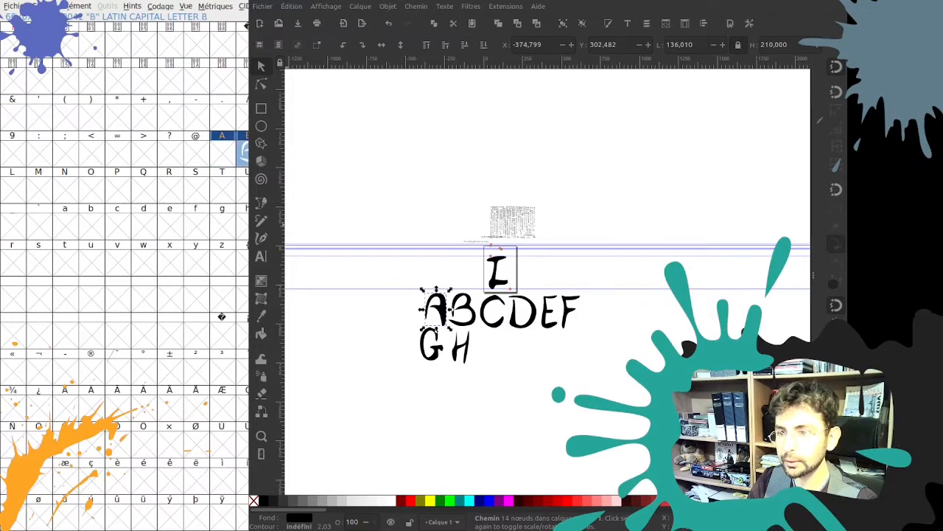
key("Right")
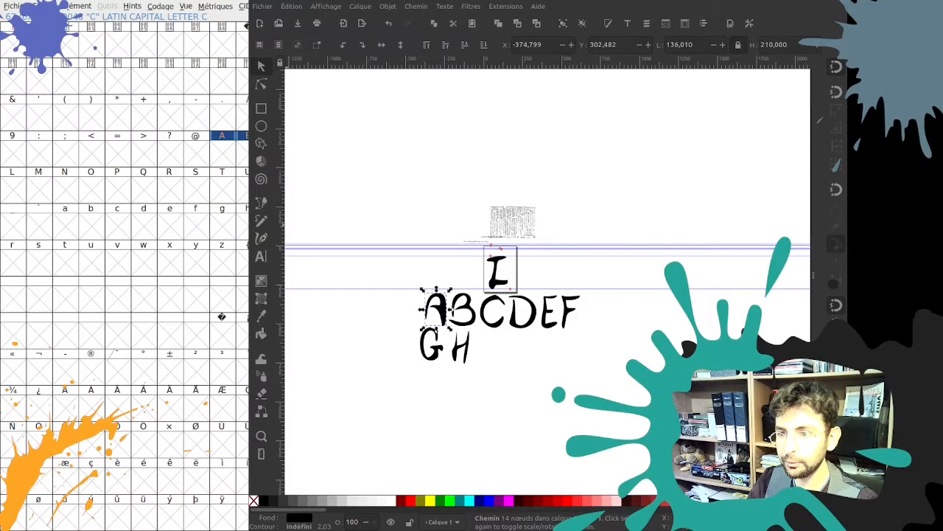
key("Right")
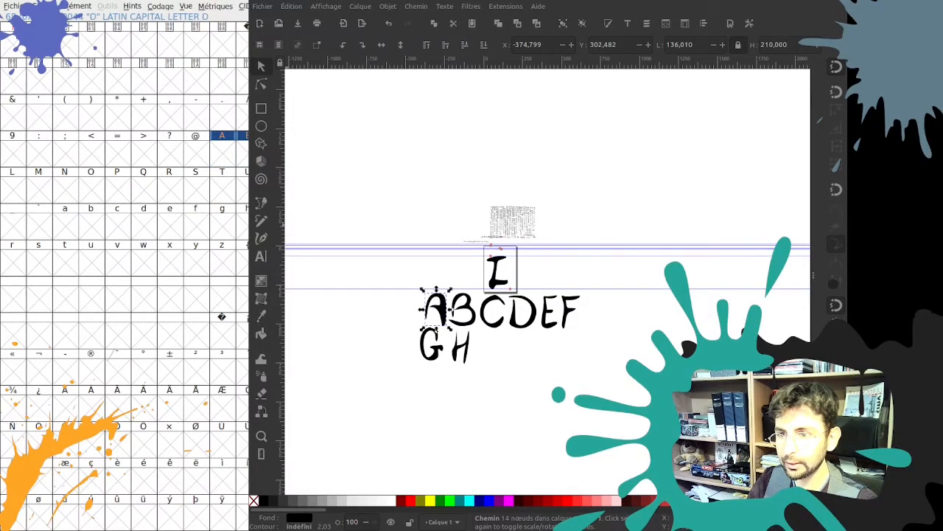
key("Right")
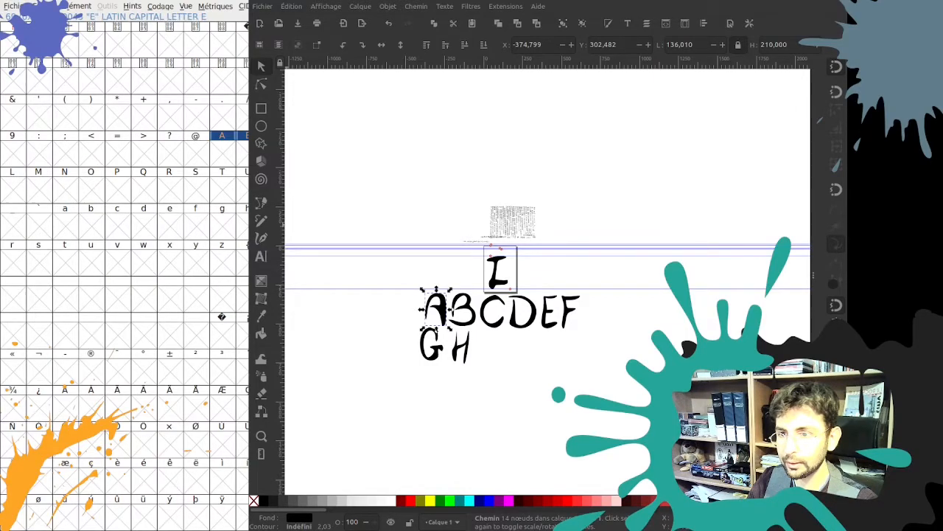
key("Right")
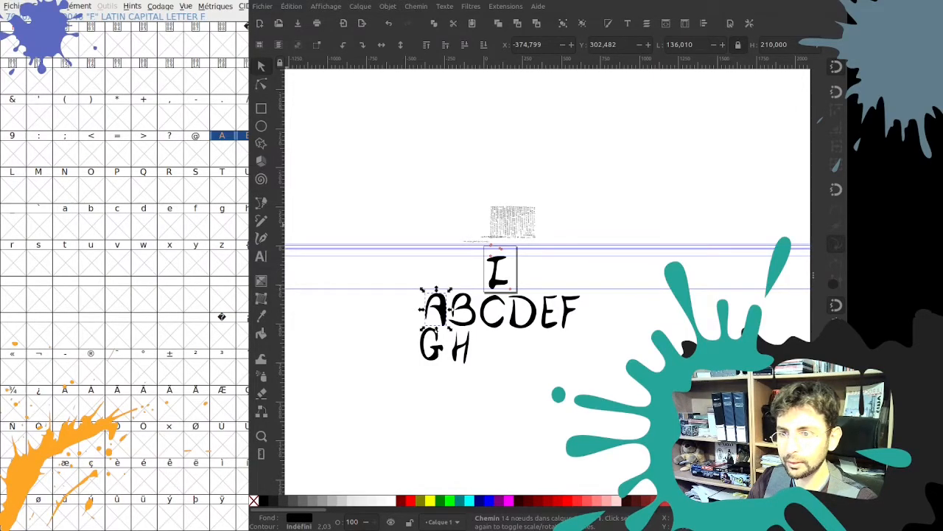
key("Right")
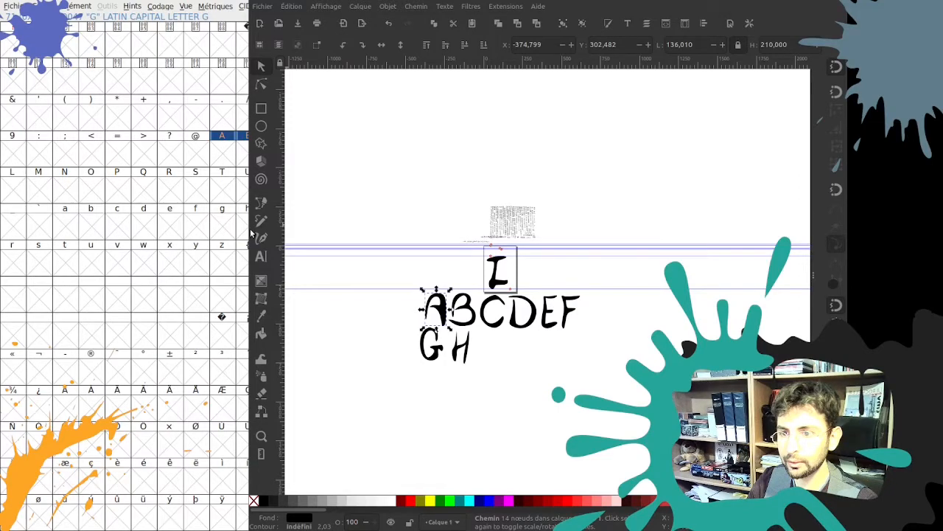
Paste the resized A into FontForge's A glyph slot
left_click(225, 159)
key("ctrl+v")
Set the B's height to 210 with proportions locked and paste it into FontForge's B glyph slot
key("Tab")
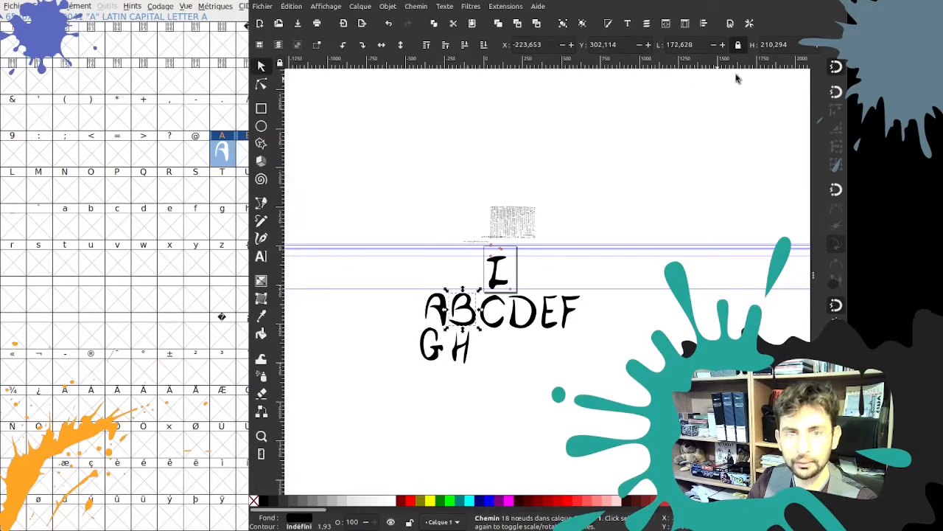
double_click(769, 45)
type("210")
key("Return")
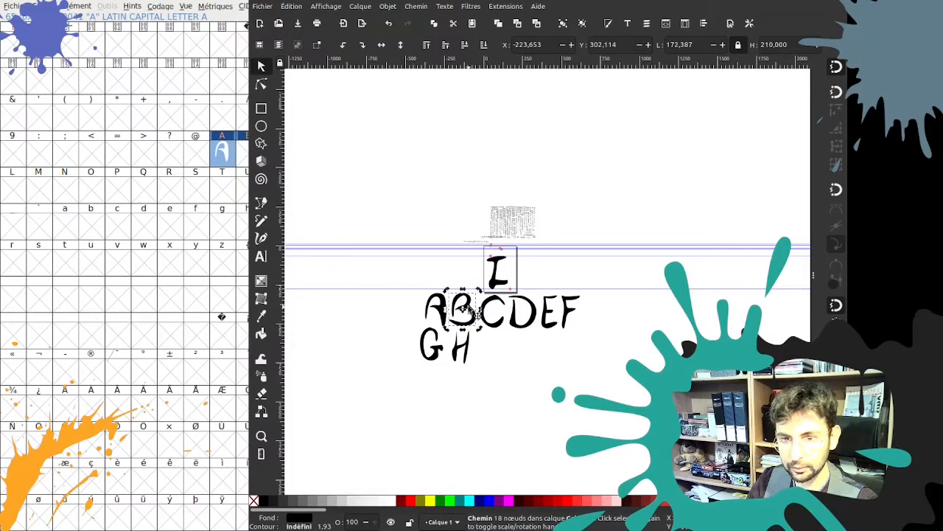
key("alt+q")
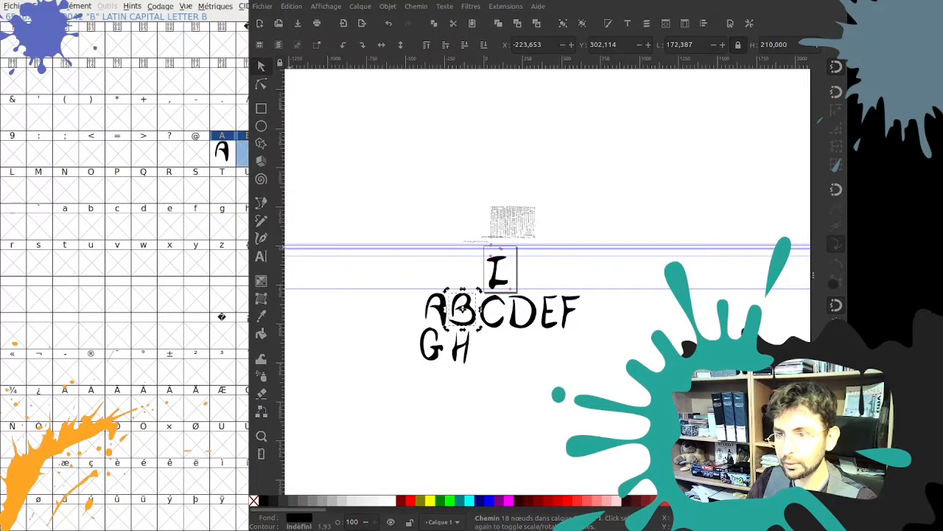
In Inkscape, set the C's height to 210 with proportions locked and reselect the letter
left_click(493, 303)
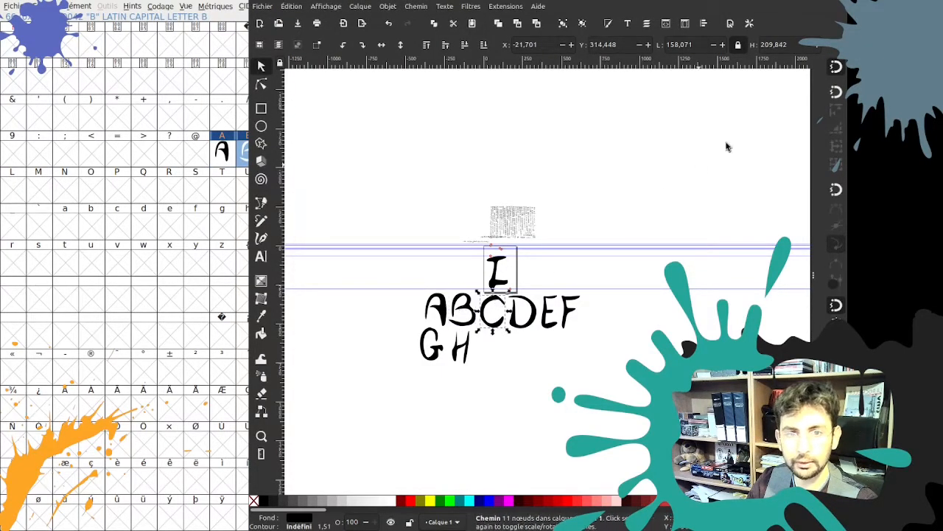
triple_click(773, 45)
type("1")
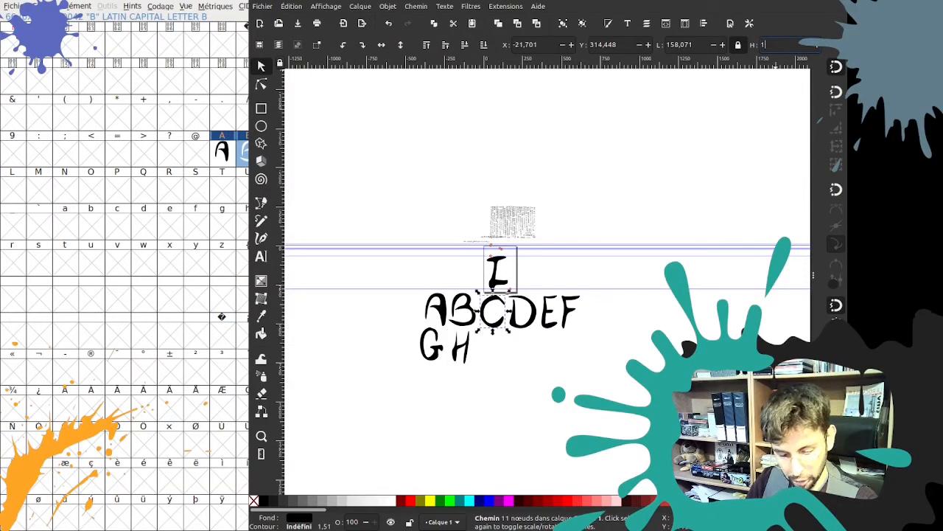
type("210")
key("Return")
left_click(502, 374)
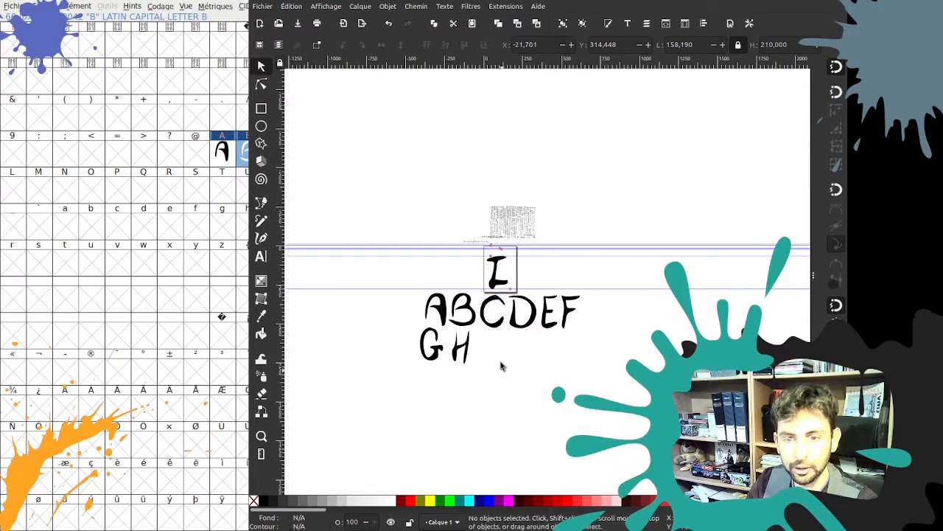
left_click(491, 326)
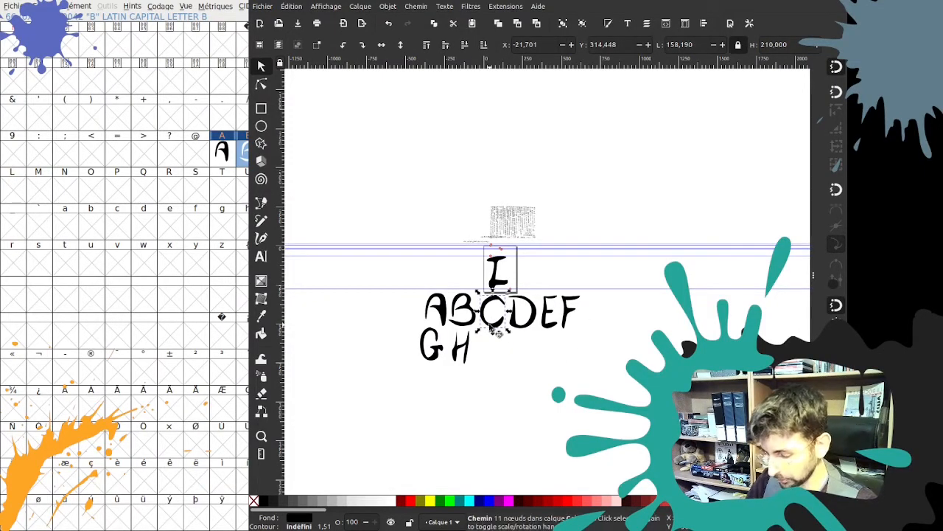
Paste the resized C into FontForge's C glyph slot and set the D's height to 210 in Inkscape
left_click(275, 152)
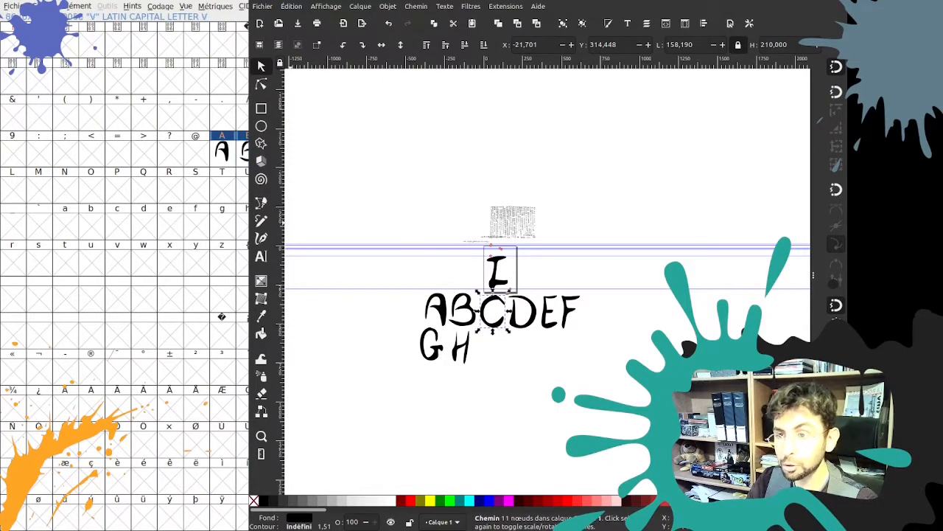
left_click(535, 309)
double_click(773, 44)
type("210")
key("Return")
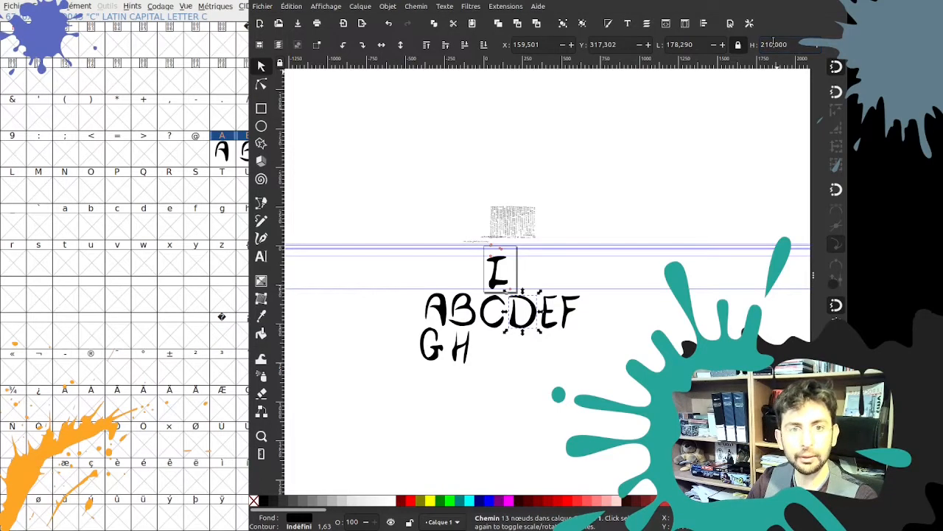
Paste the resized D into FontForge's D glyph slot and set the E's height to 210 in Inkscape
left_click(552, 312)
double_click(780, 46)
type("210")
key("Return")
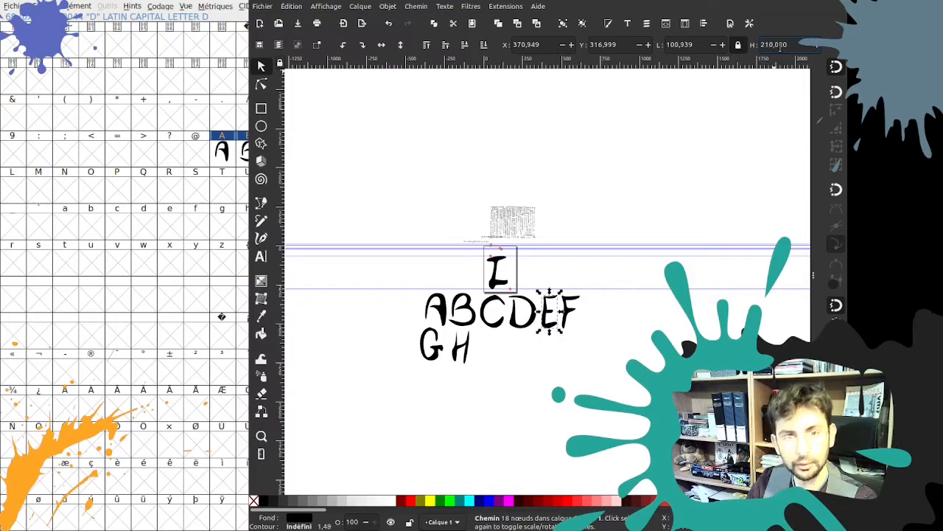
Set the F's height to 210 with proportions locked and paste it into FontForge's F glyph slot
left_click(570, 325)
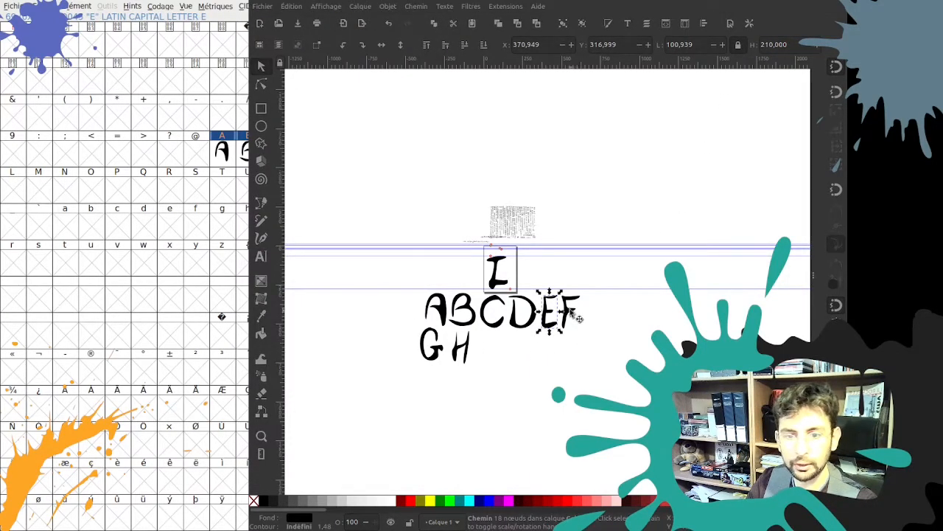
double_click(784, 47)
type("210")
key("Return")
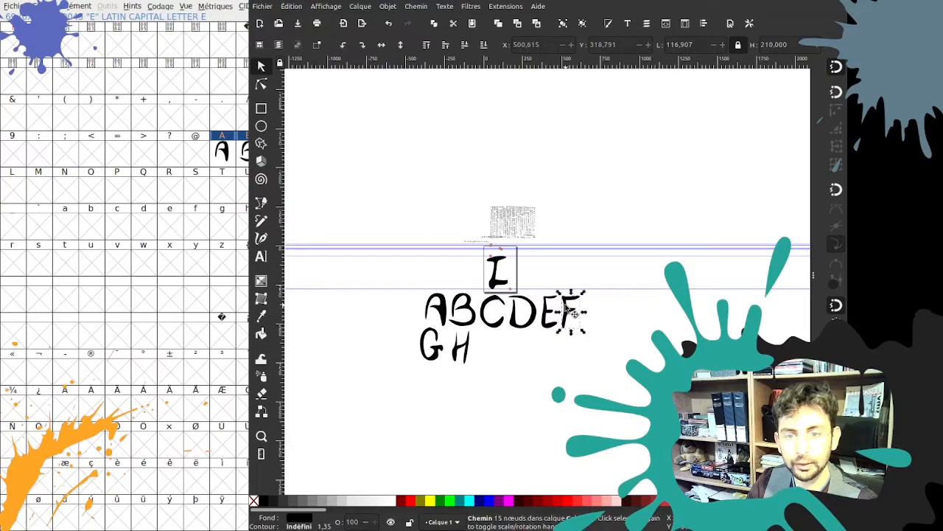
key("Right")
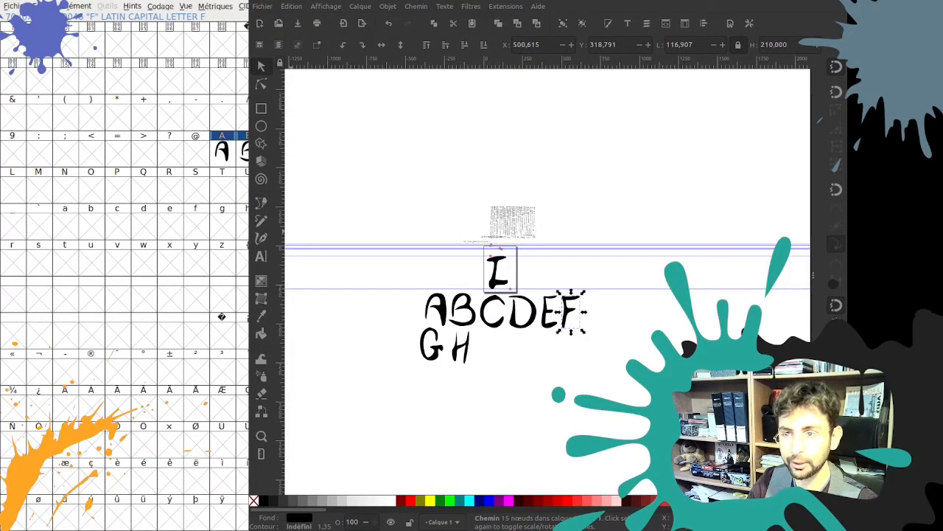
Set the G's height to 210 with proportions locked and paste it into FontForge's G glyph slot
left_click(440, 351)
triple_click(779, 44)
type("210")
key("Return")
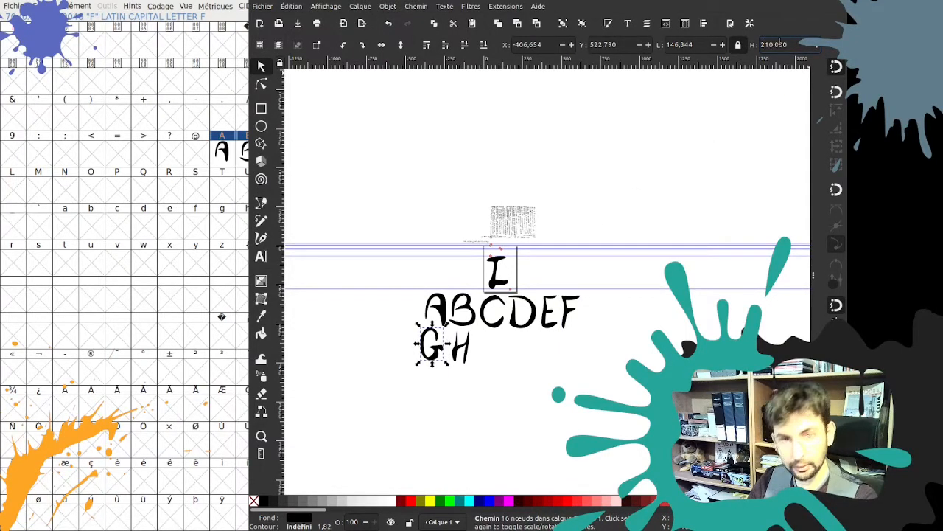
left_click(413, 373)
key("ctrl+s")
left_click(441, 365)
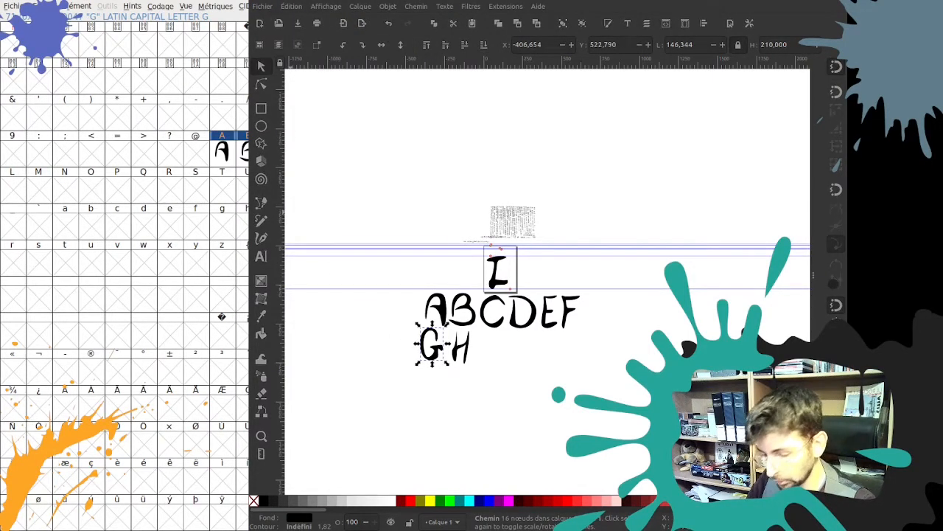
Set the H's height to 210 with proportions locked and paste it into FontForge's H glyph slot
left_click(475, 352)
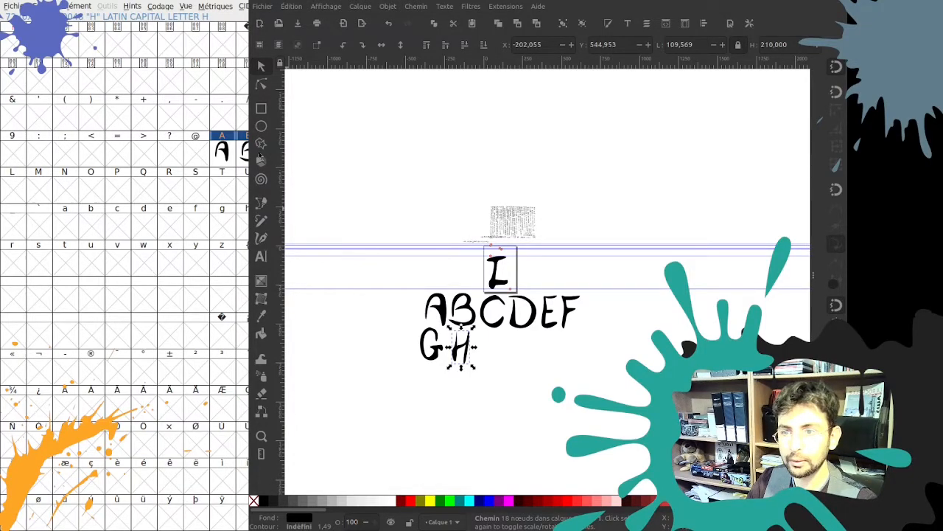
left_click(401, 312)
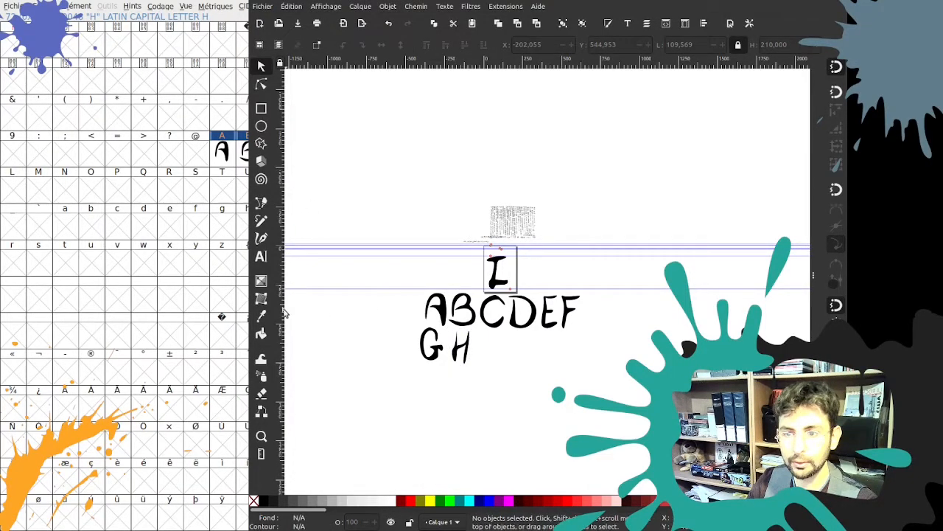
left_click_drag(250, 308, 256, 308)
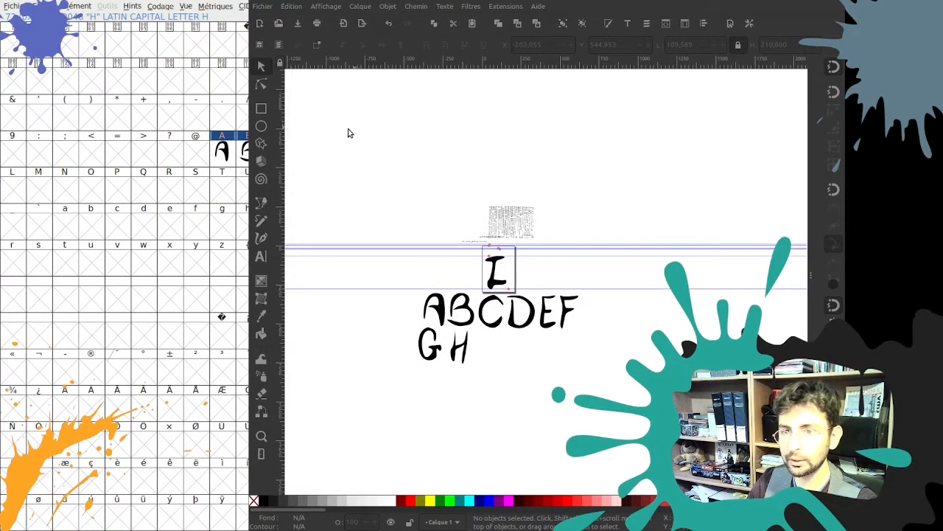
left_click_drag(250, 151, 246, 150)
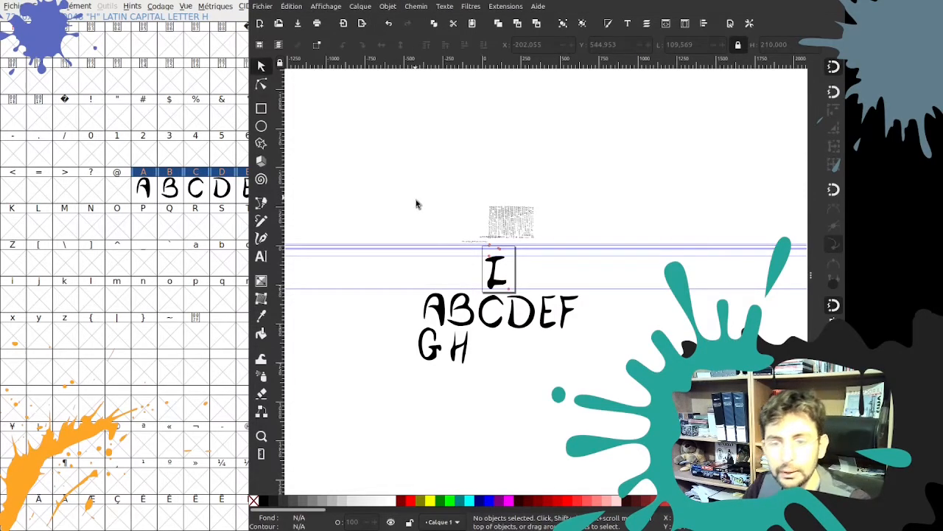
Move the 210-high I beside the H and paste it into FontForge's I glyph slot
left_click_drag(497, 271, 489, 355)
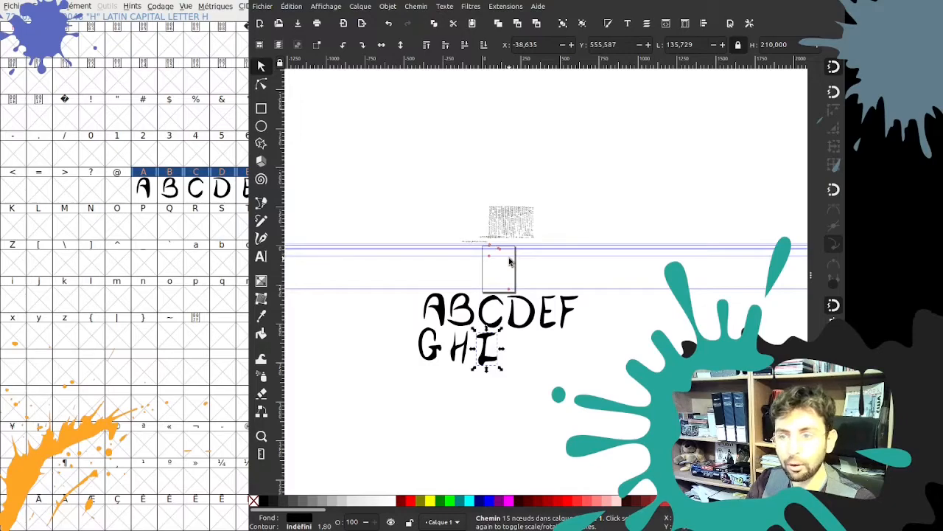
key("ctrl+c")
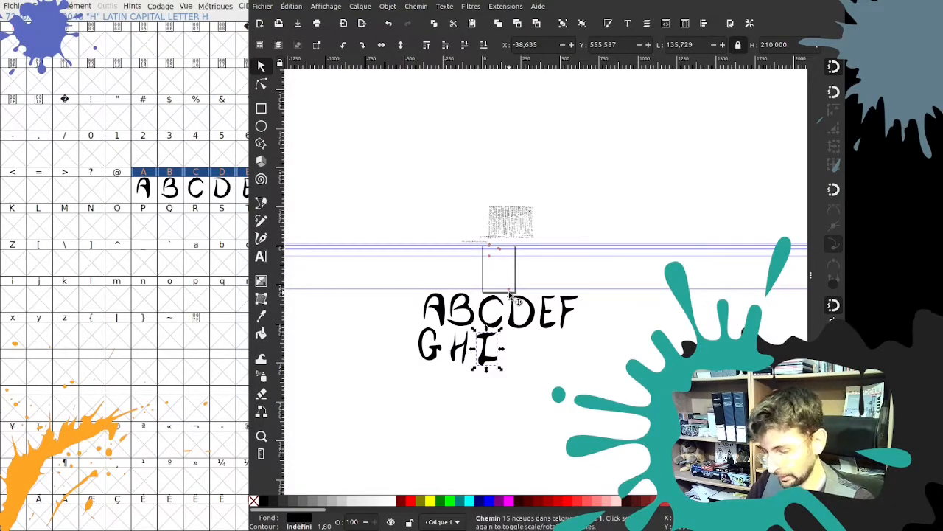
left_click(248, 189)
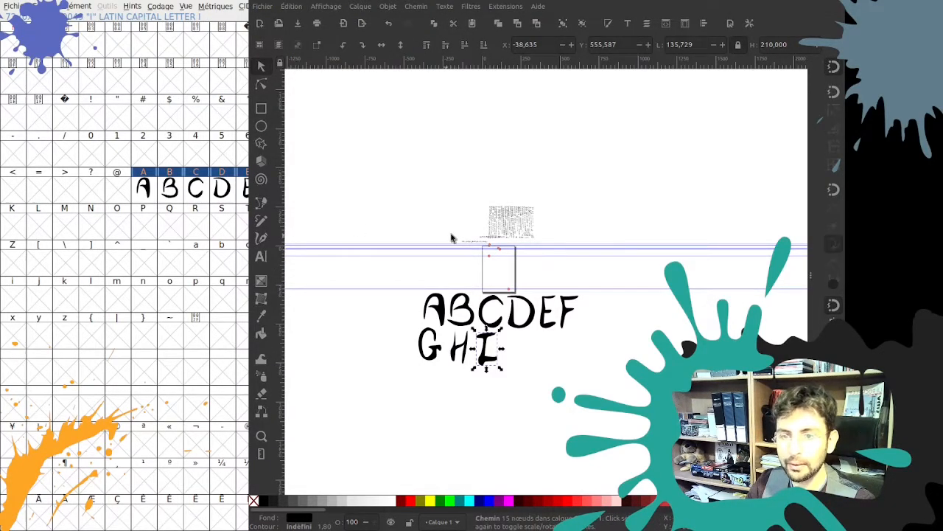
Select the small J above the page in Inkscape and set its height to 210 with proportions locked
left_click(480, 246)
key("ctrl+v")
scroll(482, 242, "up", 5)
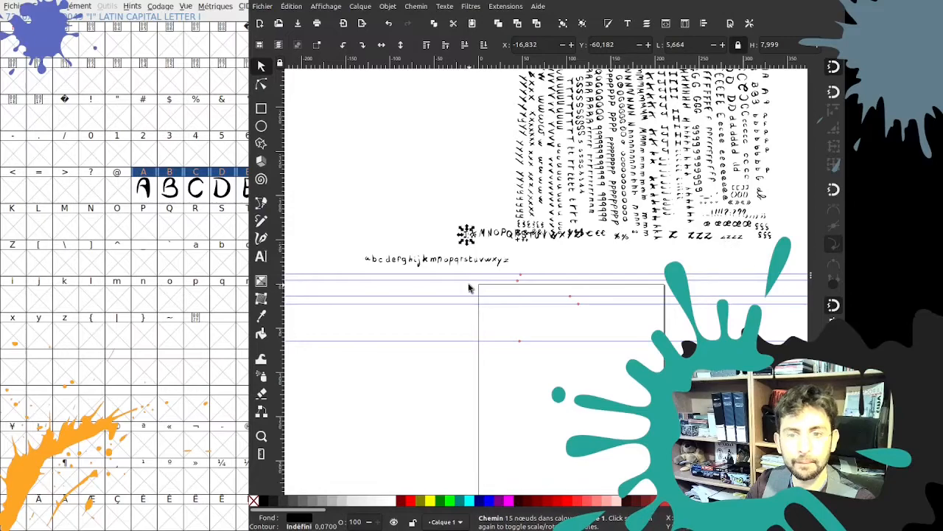
type("210")
key("Return")
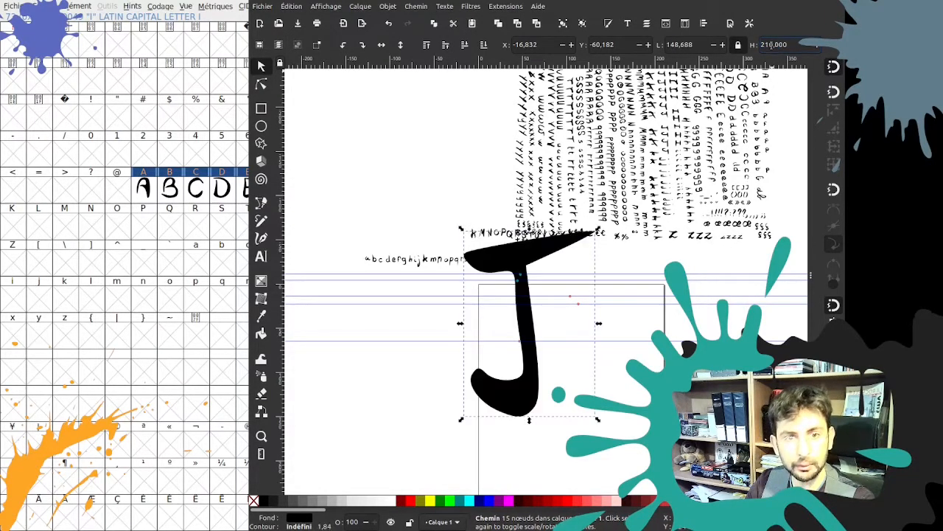
Move the enlarged J clear of the small letter rows and paste it into FontForge's J glyph slot
key("Tab")
key("Tab")
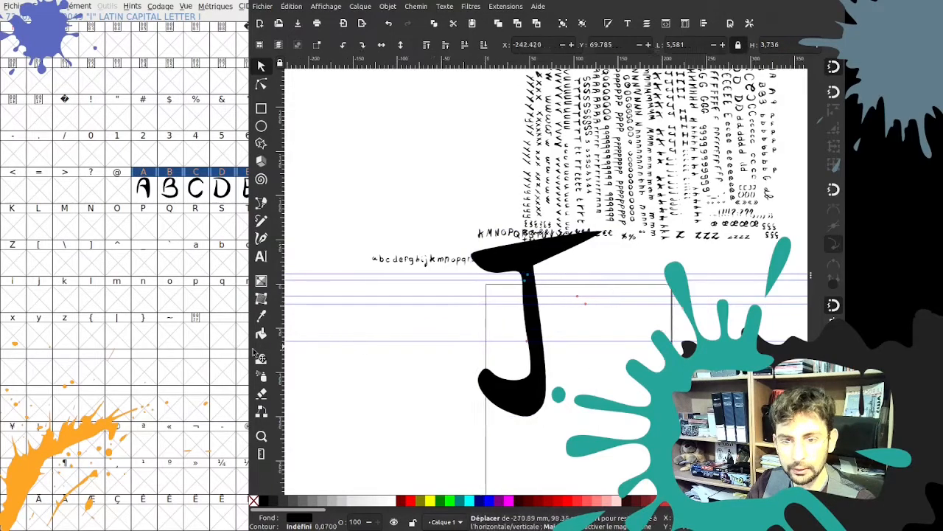
key("Tab")
key("Tab")
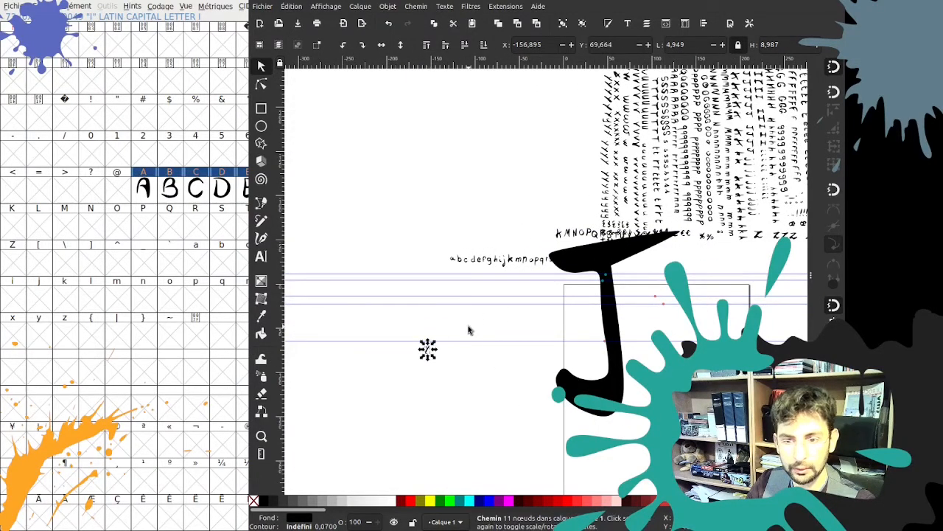
key("Tab")
left_click_drag(625, 265, 438, 331)
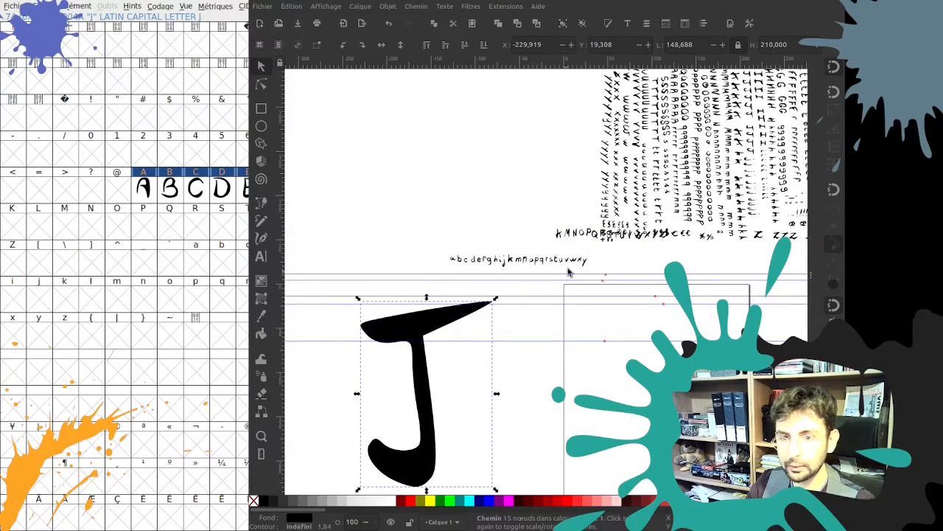
Resize the K to a height of 210, placed beside the J, and paste it into FontForge's K glyph slot
left_click(564, 237)
key("Escape")
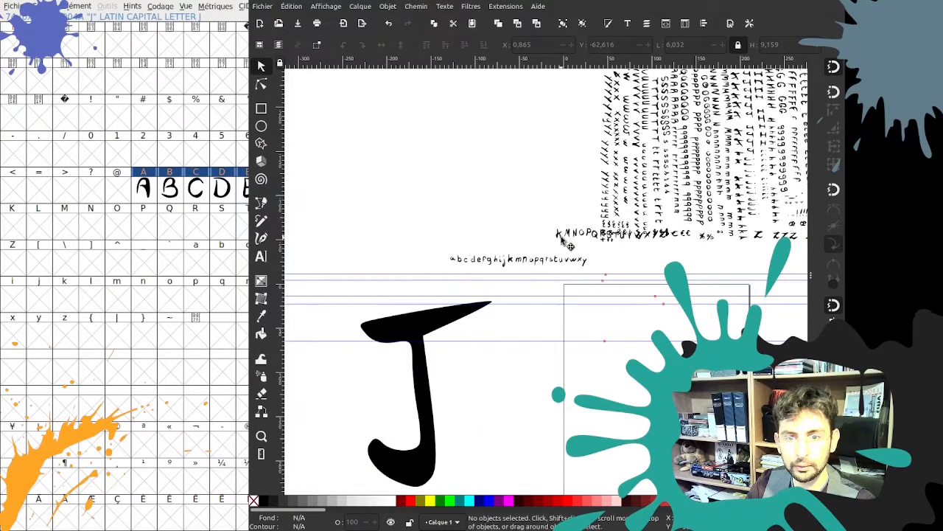
left_click(559, 234)
key("Escape")
left_click(559, 234)
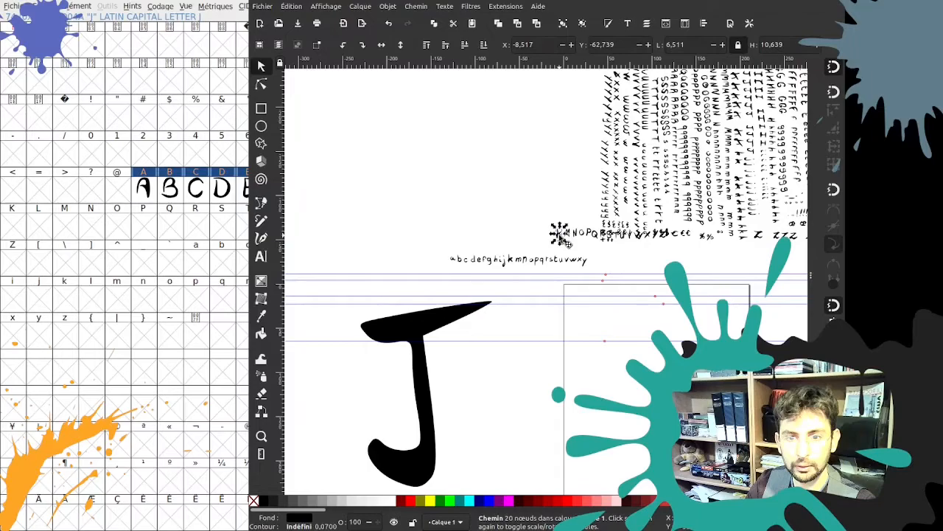
type("210")
key("Return")
left_click_drag(593, 335, 516, 418)
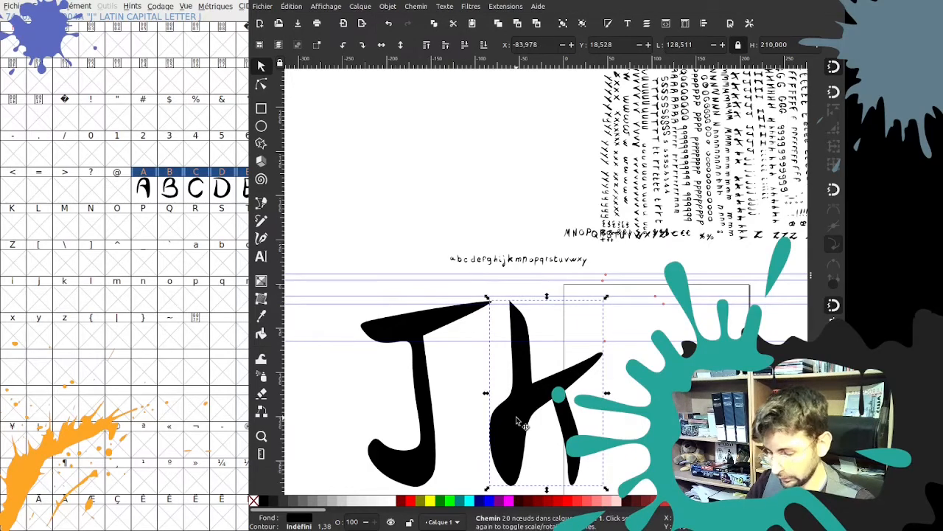
left_click(11, 236)
key("ctrl+v")
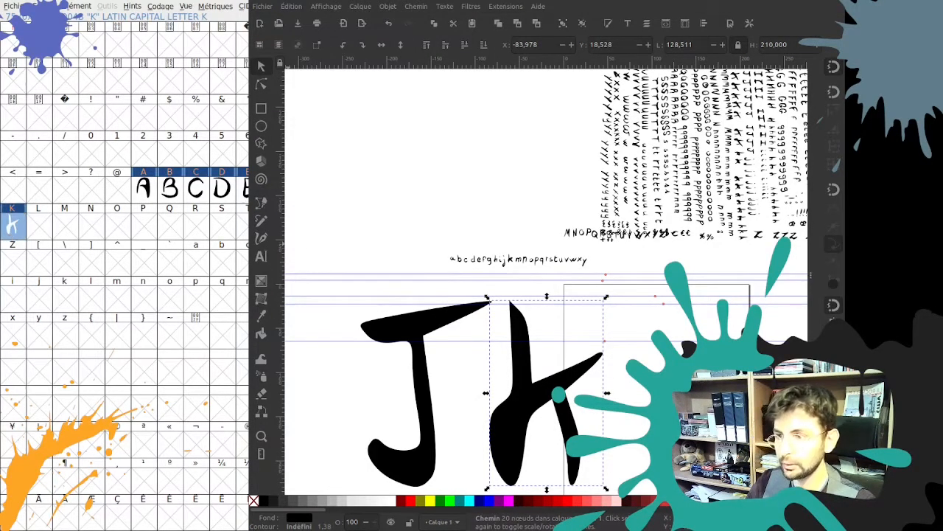
In Inkscape, set the M's height to 210 with proportions locked and move it below the small letter rows, beside the K
left_click(566, 231)
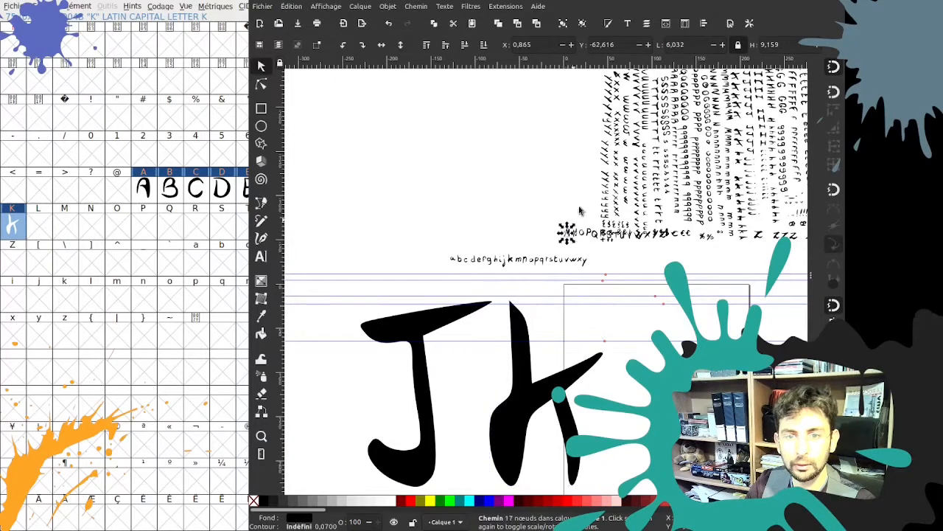
left_click(770, 45)
type("210")
key("Return")
key("Escape")
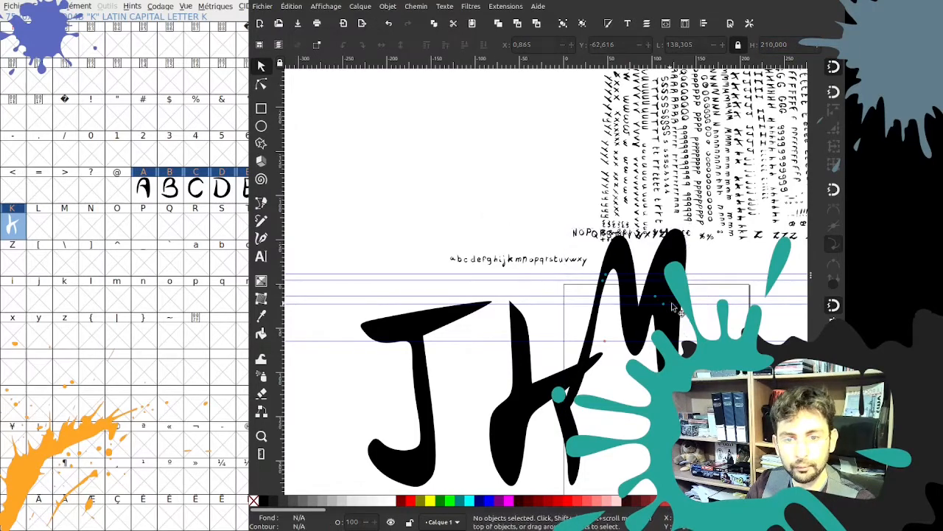
left_click_drag(628, 272, 660, 385)
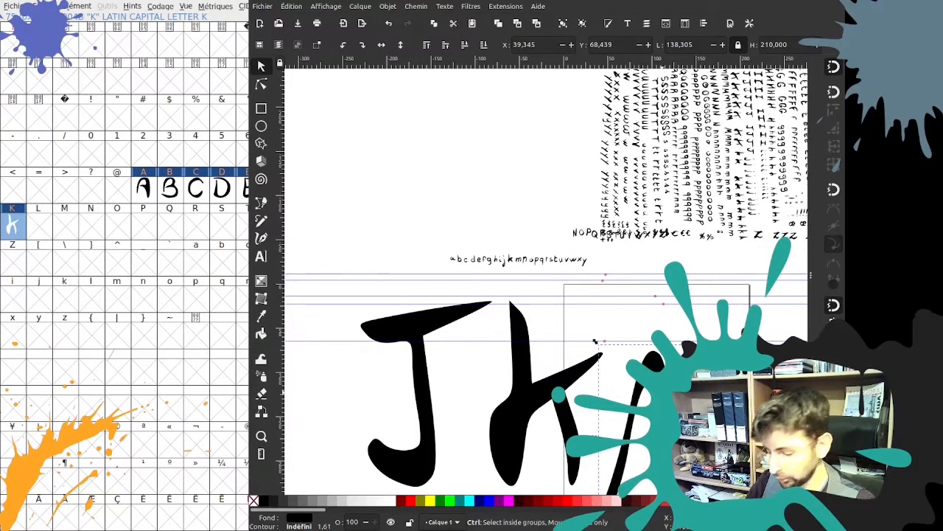
Paste the resized M into FontForge's L glyph slot and line the M up beside the K in Inkscape
left_click(33, 227)
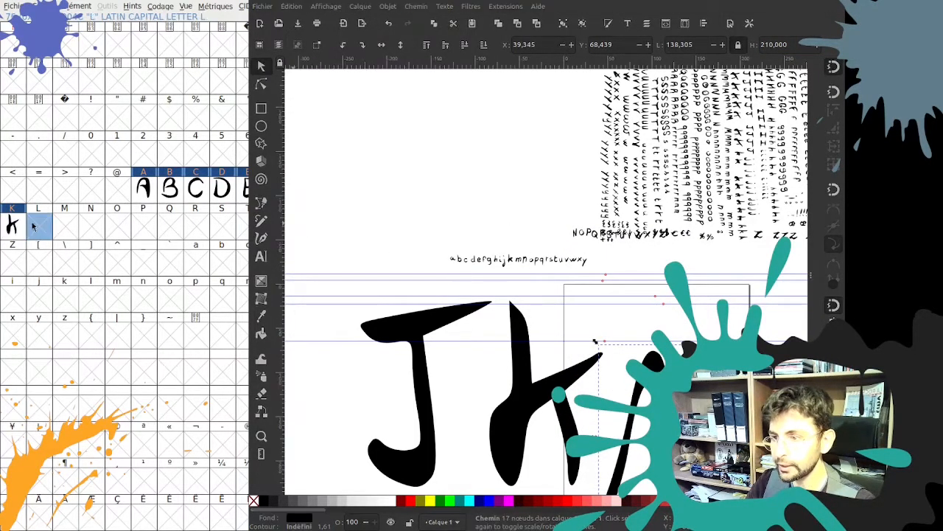
key("ctrl+v")
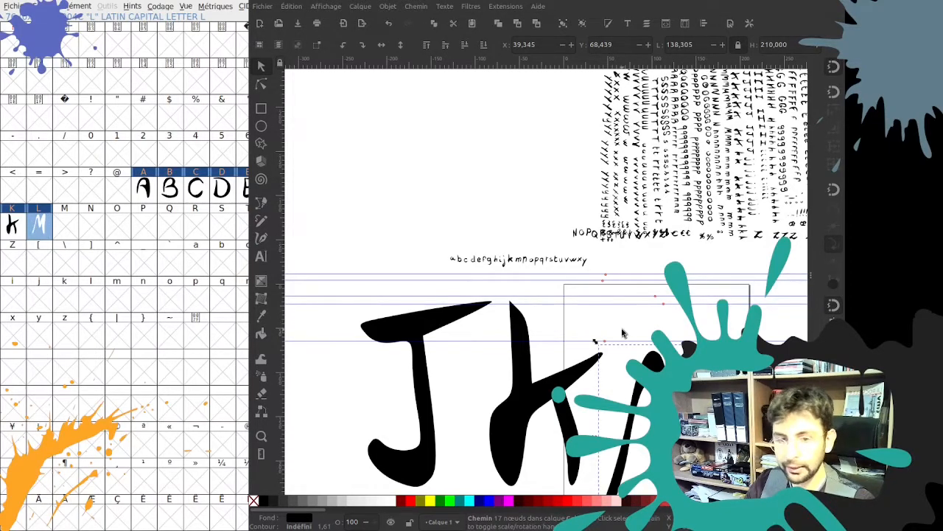
left_click_drag(653, 384, 642, 351)
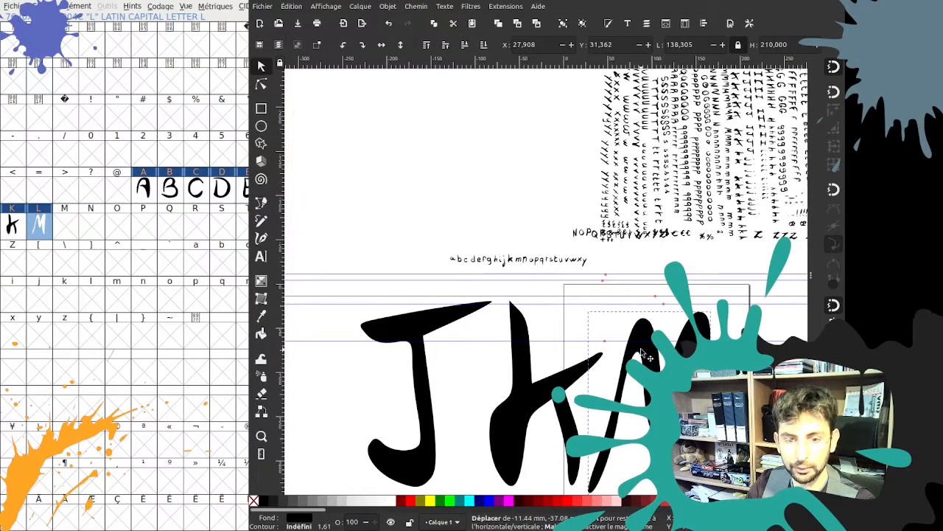
Scale the small N to a height of 210 with proportions locked and move it beside the enlarged M
left_click(581, 233)
left_click(520, 254)
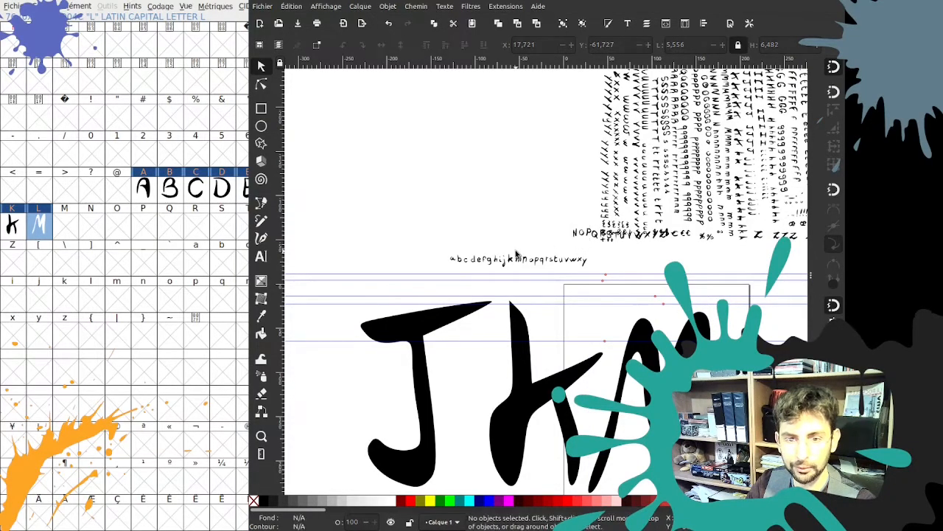
left_click(577, 236)
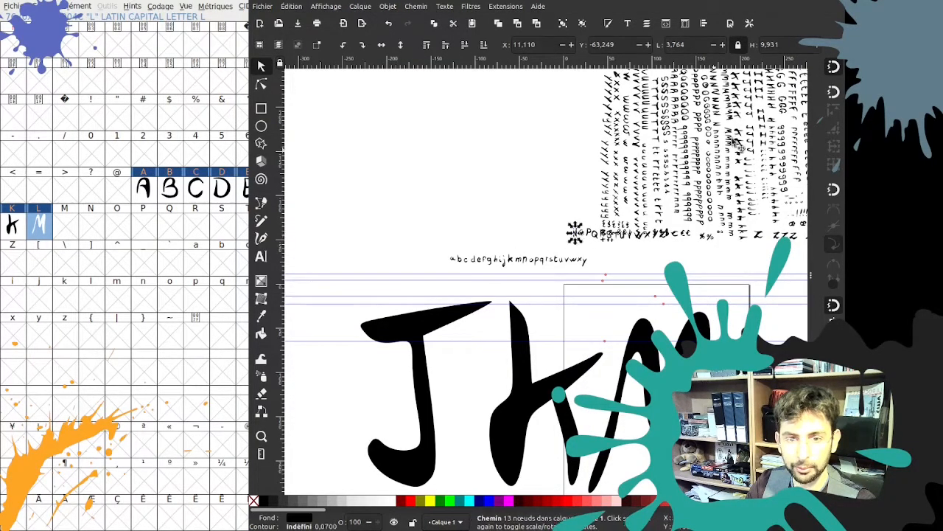
type("210")
key("Return")
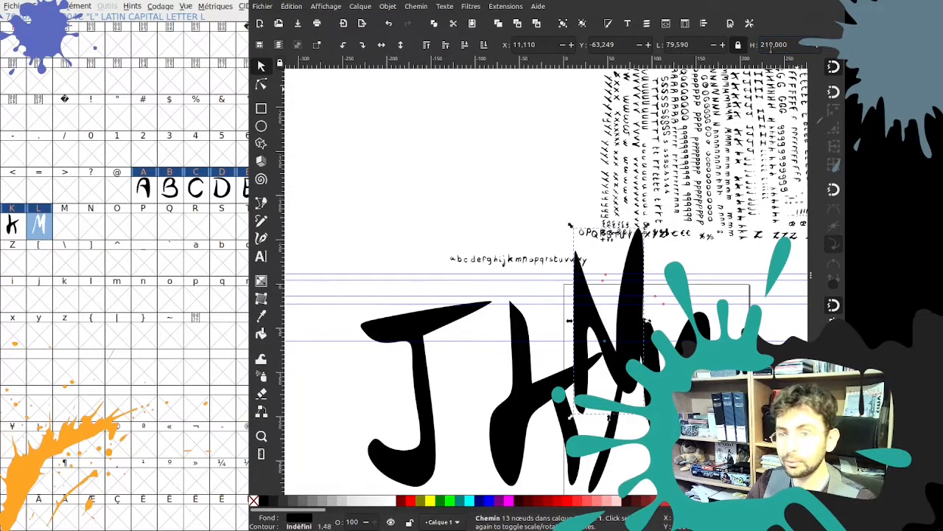
left_click_drag(632, 308, 814, 412)
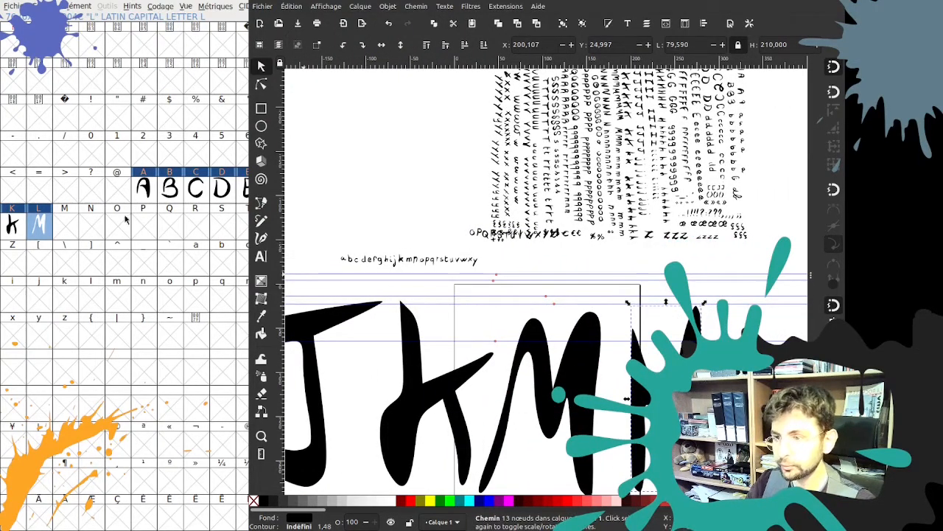
Paste the enlarged N into FontForge's N glyph slot
left_click(66, 229)
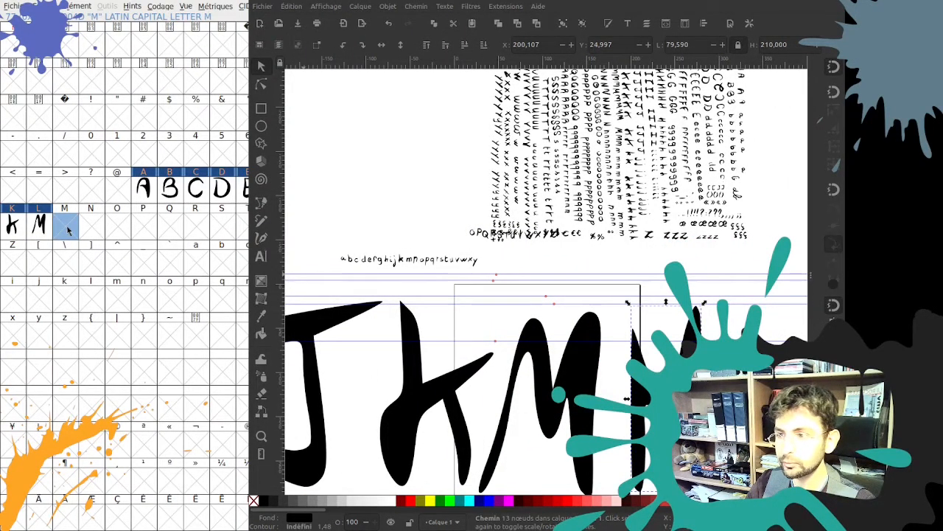
left_click(92, 229)
key("ctrl+v")
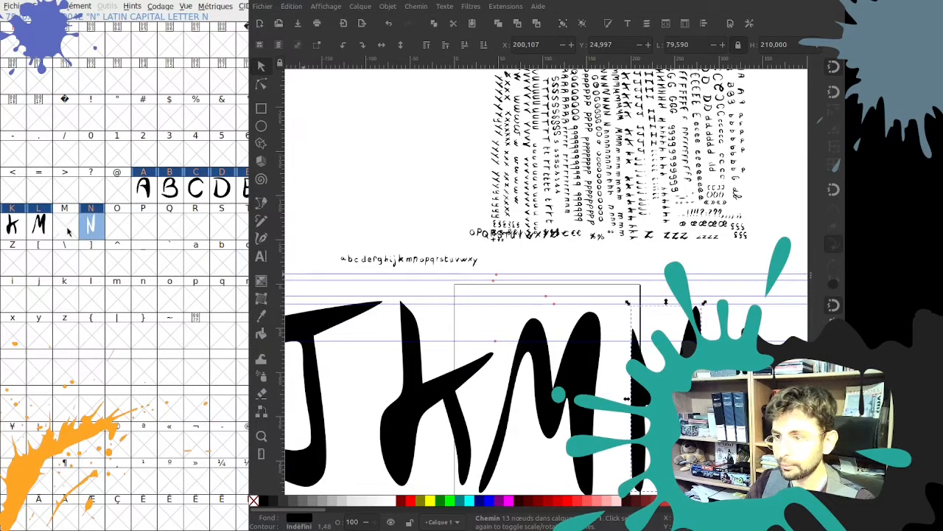
Copy the enlarged M from Inkscape into FontForge's M glyph slot and clear the misplaced M from the L slot
left_click(557, 365)
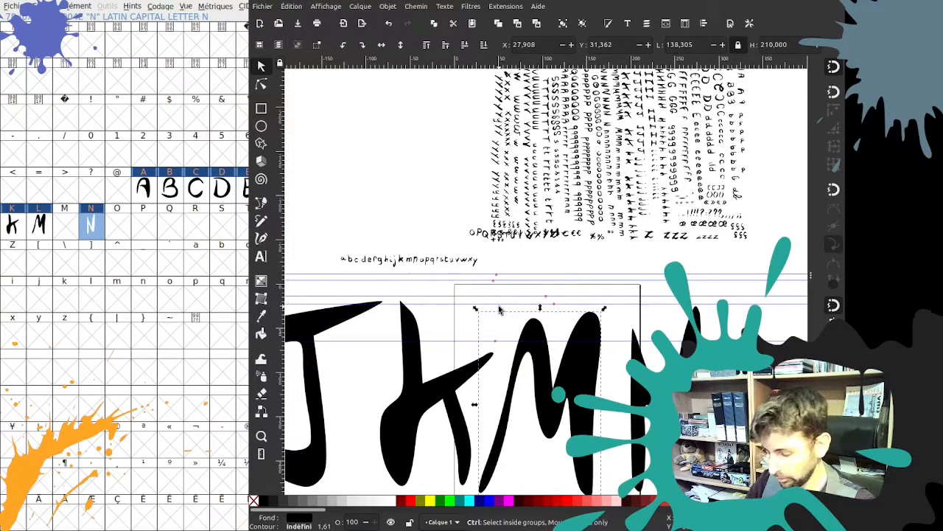
left_click(67, 231)
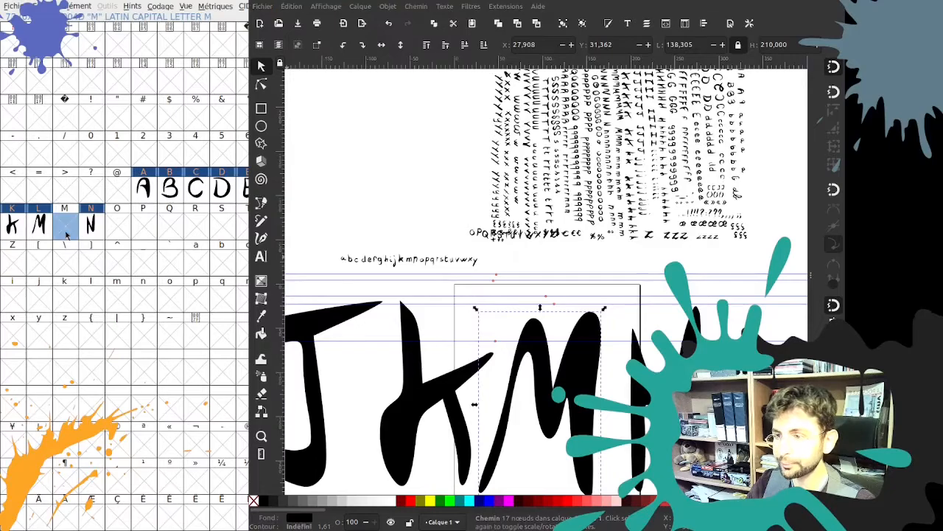
key("ctrl+v")
left_click(44, 232)
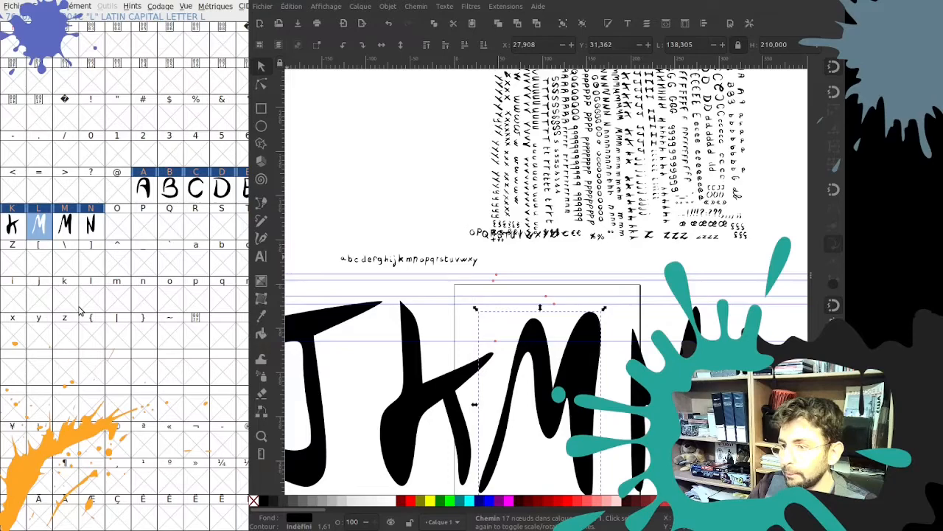
key("Delete")
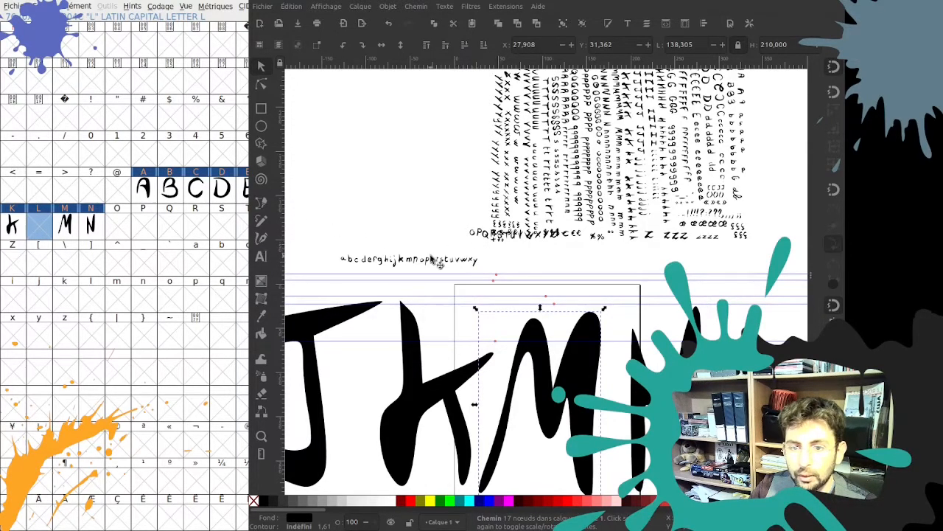
In Inkscape, set the O's height to 210 with proportions locked and move it beside the N
left_click(478, 233)
left_click(461, 234)
mouse_move(475, 238)
left_mouse_down()
mouse_move(499, 261)
mouse_move(564, 272)
mouse_move(487, 253)
mouse_move(488, 237)
mouse_move(473, 234)
left_mouse_up()
type("110")
key("Return")
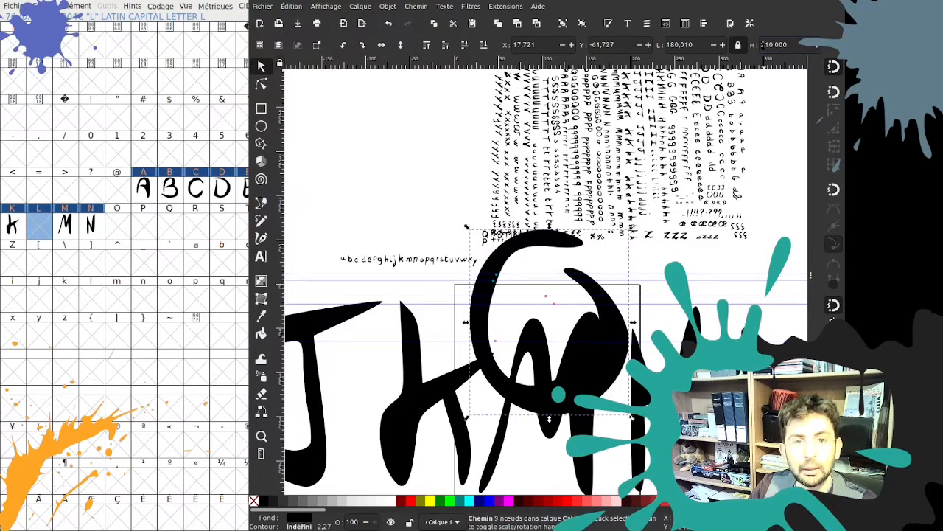
left_click_drag(515, 252, 757, 339)
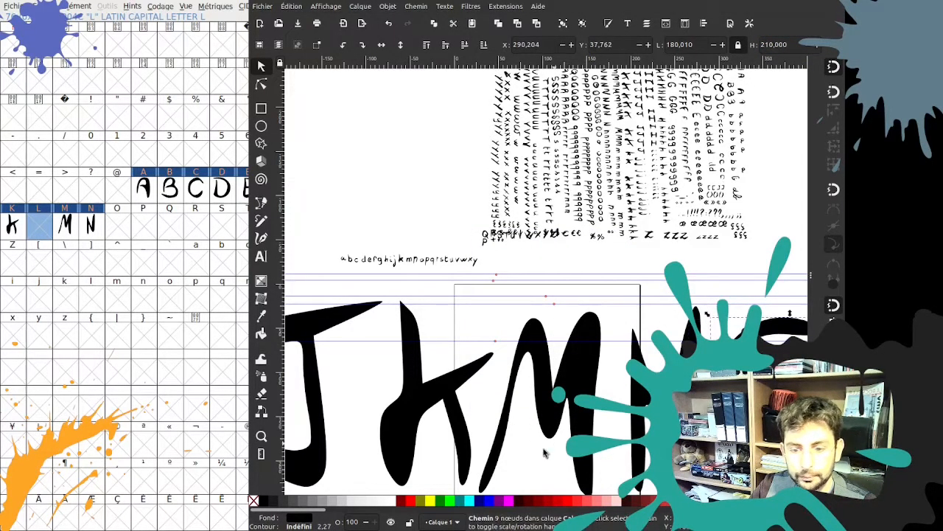
key("alt+Tab")
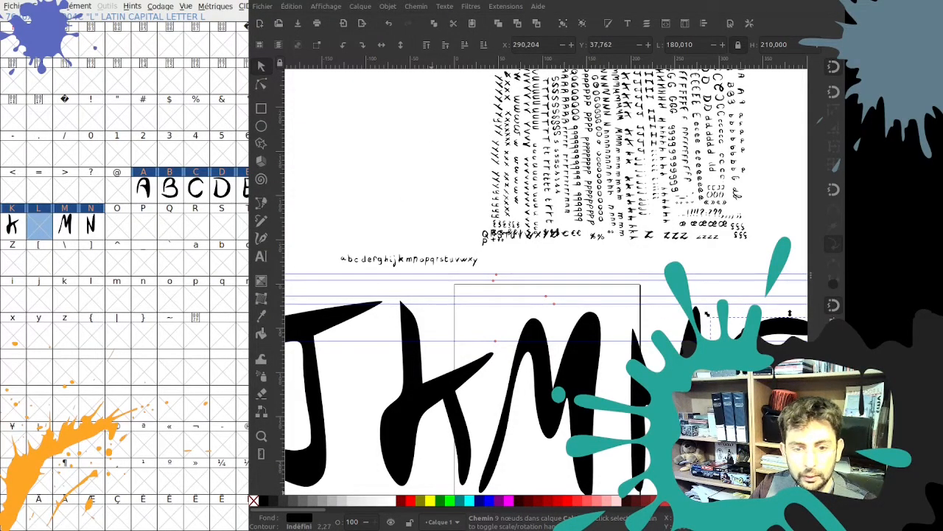
left_click(562, 259)
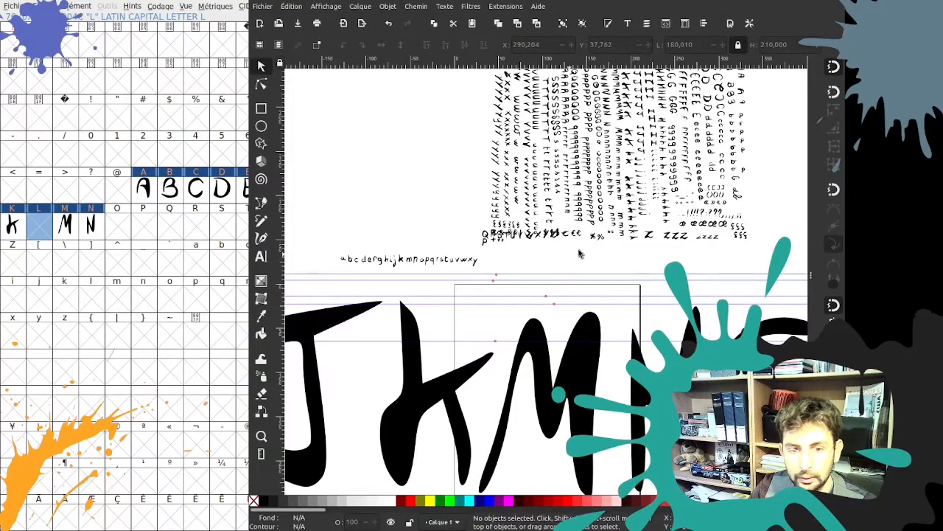
key("alt+Tab")
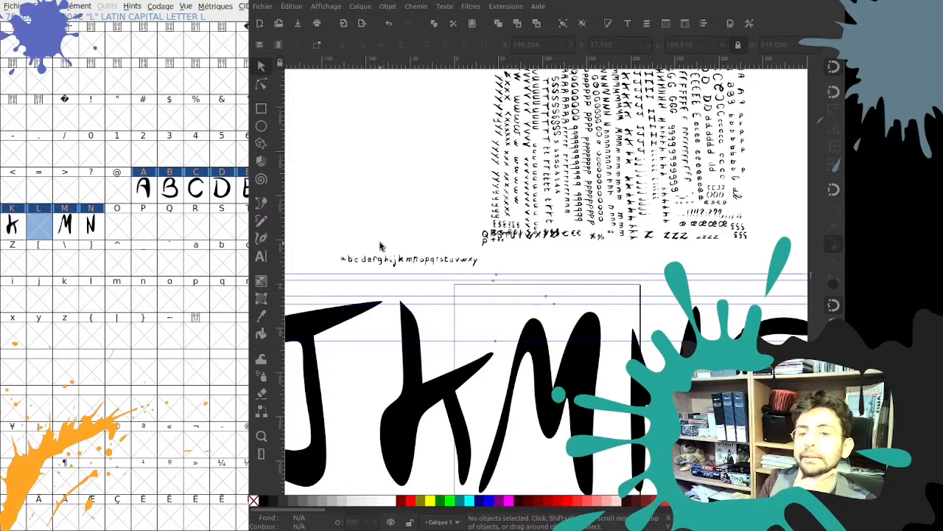
left_click(465, 242)
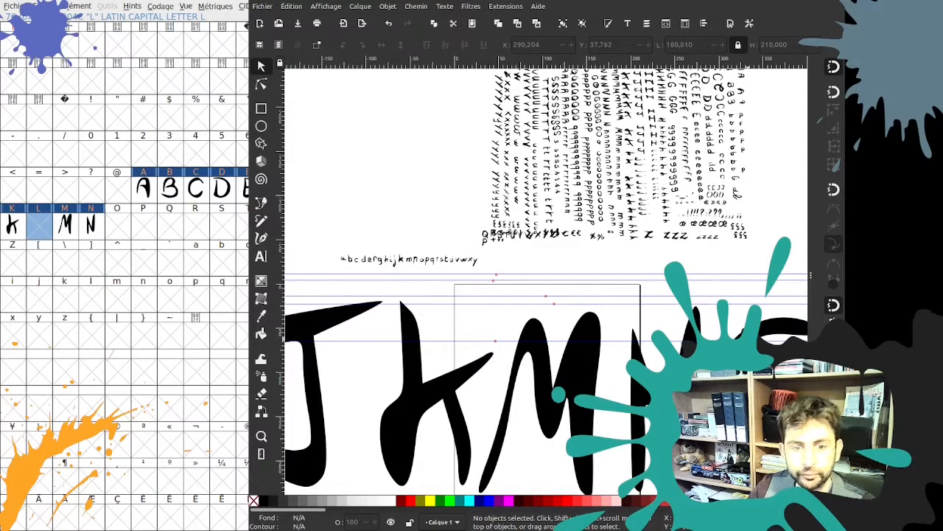
Copy the enlarged O and paste it into FontForge's O glyph slot
left_click(741, 327)
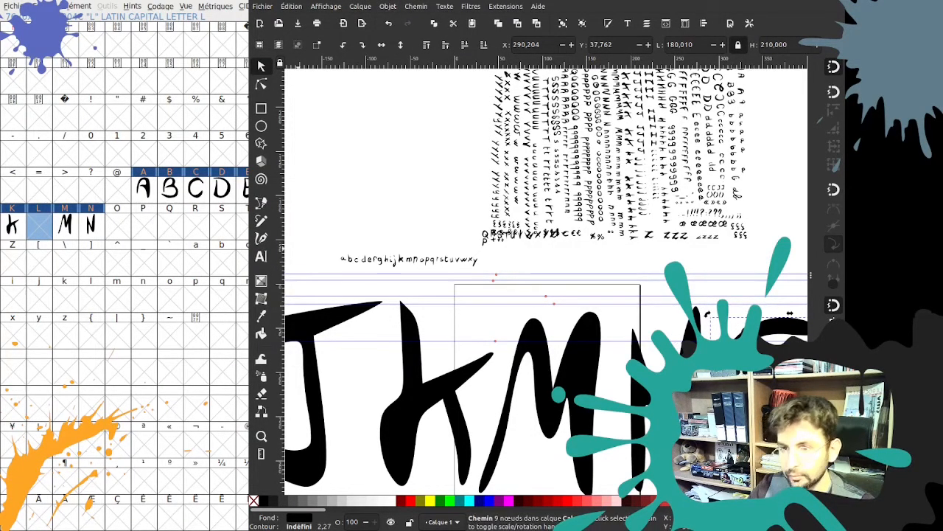
left_click(118, 225)
key("ctrl+v")
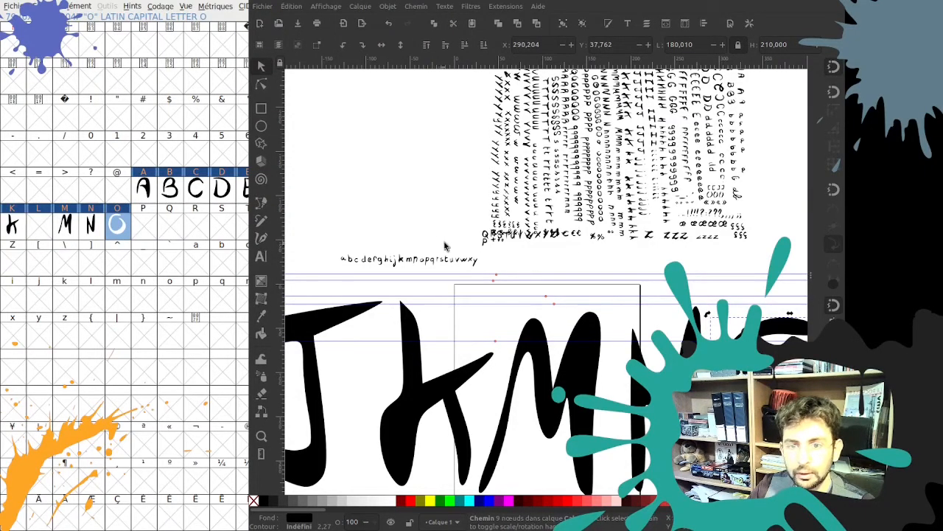
Resize the P to a height of 210, move it below the small letter rows, and paste it into FontForge's P glyph slot
left_click(488, 239)
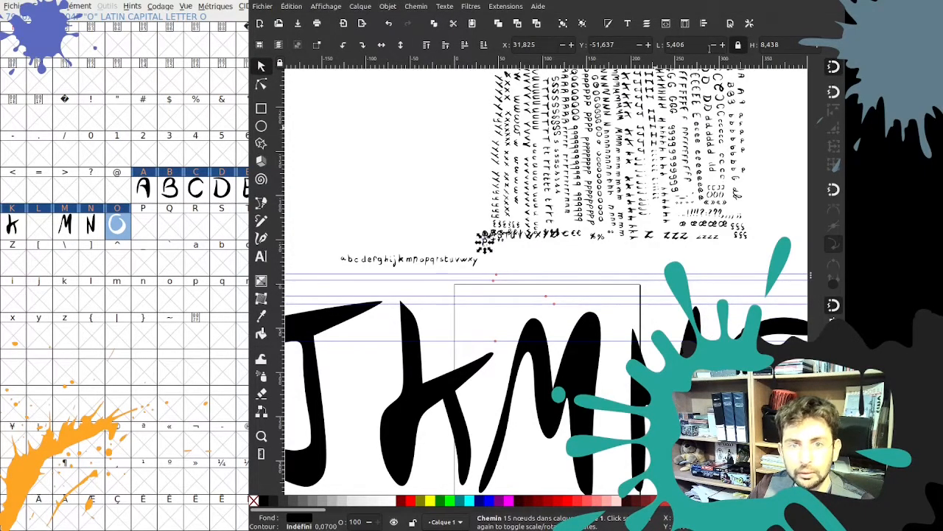
triple_click(771, 46)
type("210")
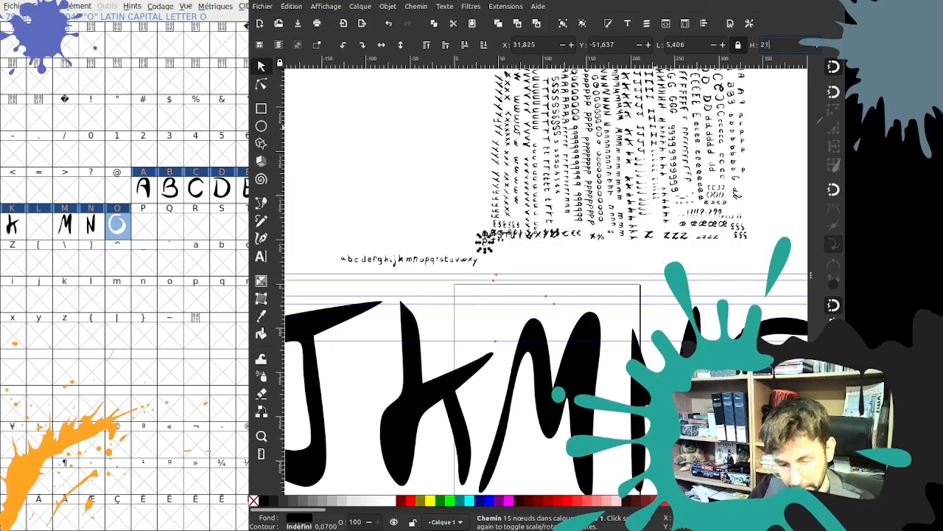
key("Return")
left_click_drag(547, 272, 623, 317)
key("ctrl+c")
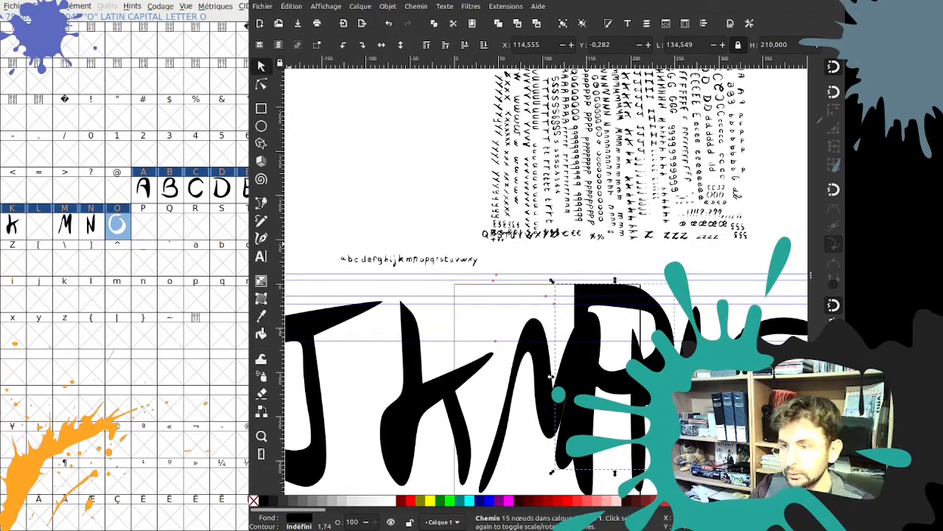
left_click(151, 229)
key("ctrl+v")
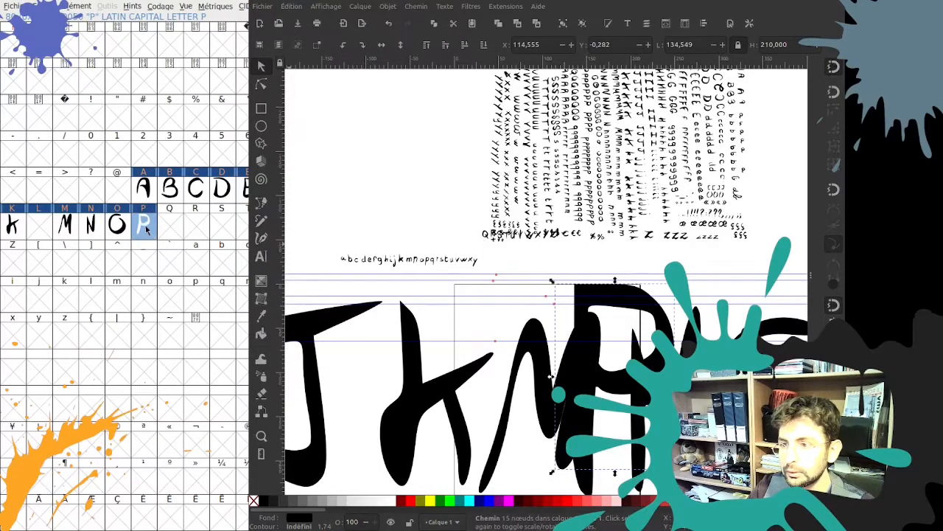
Resize the Q to a height of 210, move it down over the K and M, and paste it into FontForge's Q glyph slot
left_click(481, 235)
left_click(775, 45)
type("210")
key("Return")
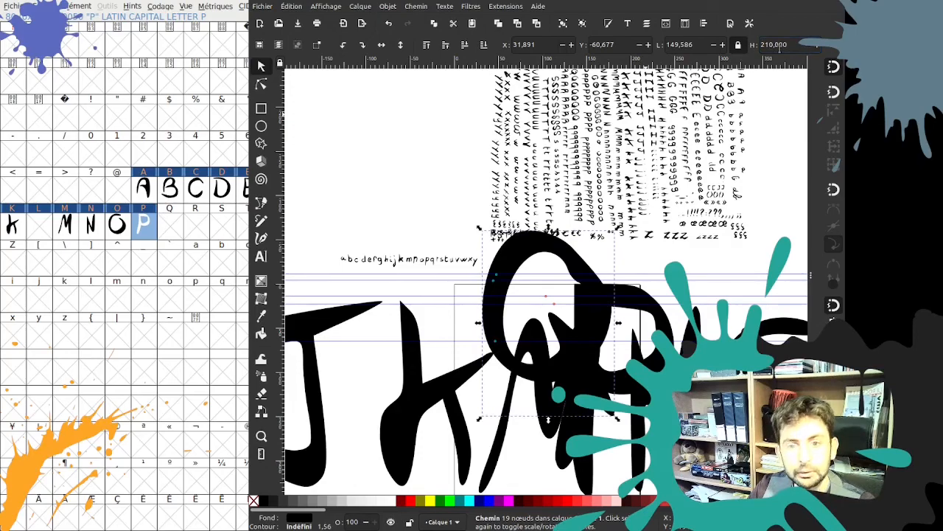
left_click_drag(525, 251, 479, 313)
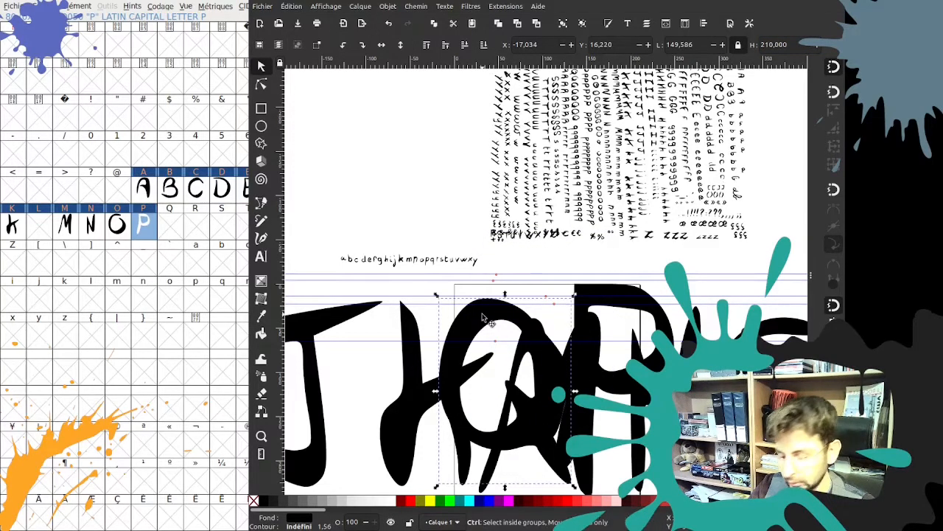
left_click(166, 229)
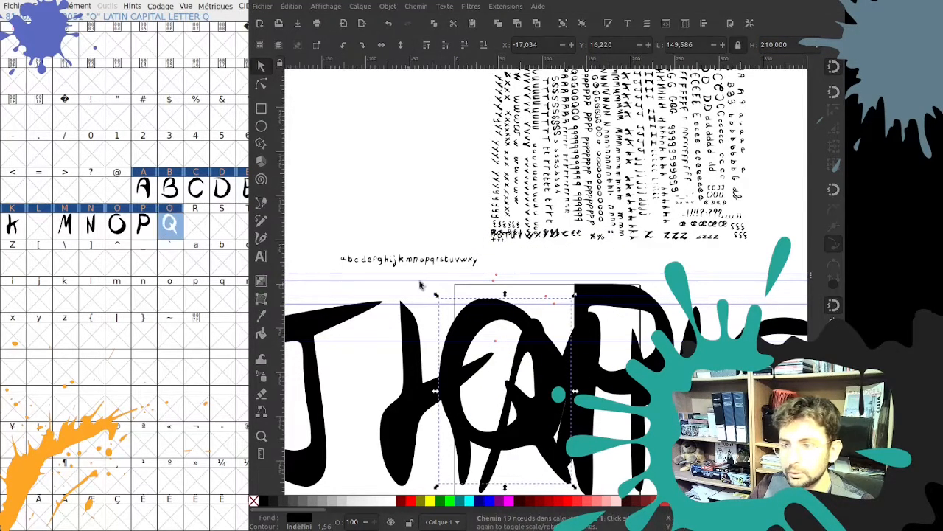
In Inkscape, set the R's height to 210 with proportions locked and move it down clear of the small letter rows
scroll(499, 239, "up", 1)
left_click_drag(501, 184, 462, 136)
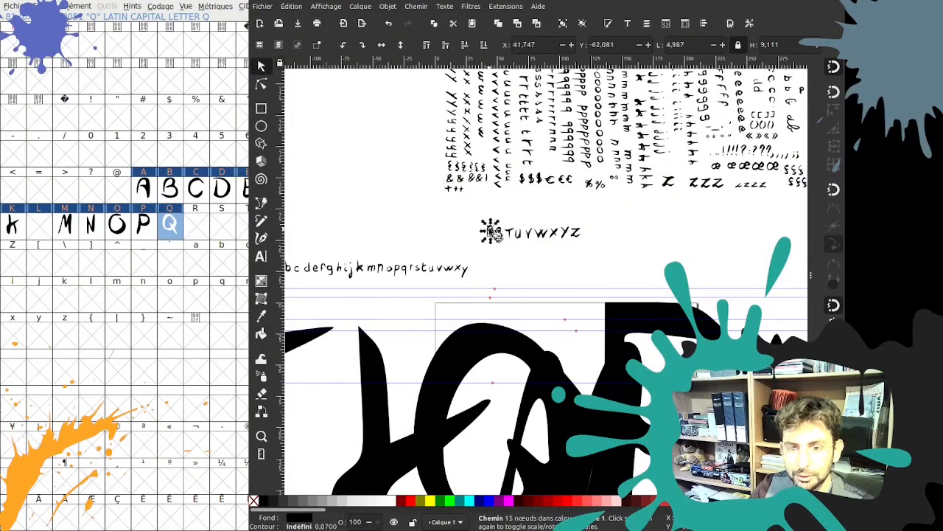
scroll(490, 231, "down", 2)
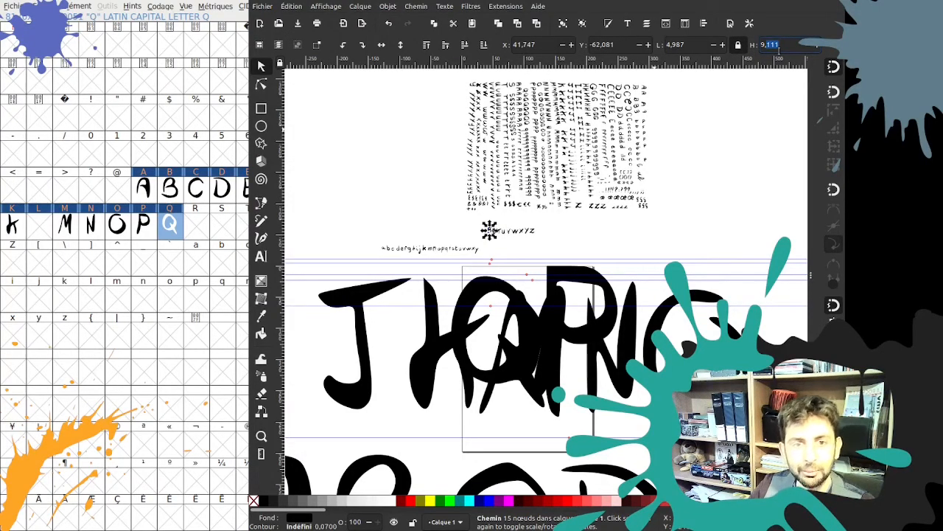
type("210")
key("Return")
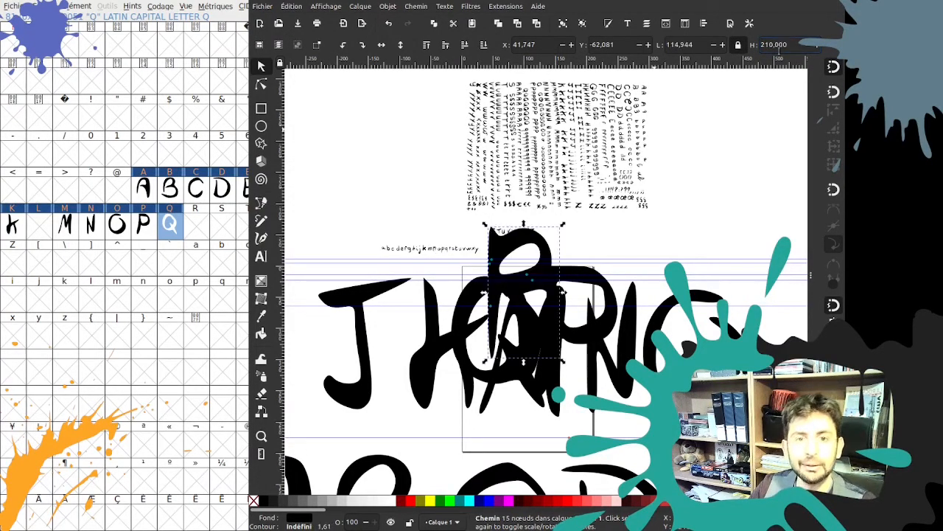
left_click_drag(501, 250, 507, 314)
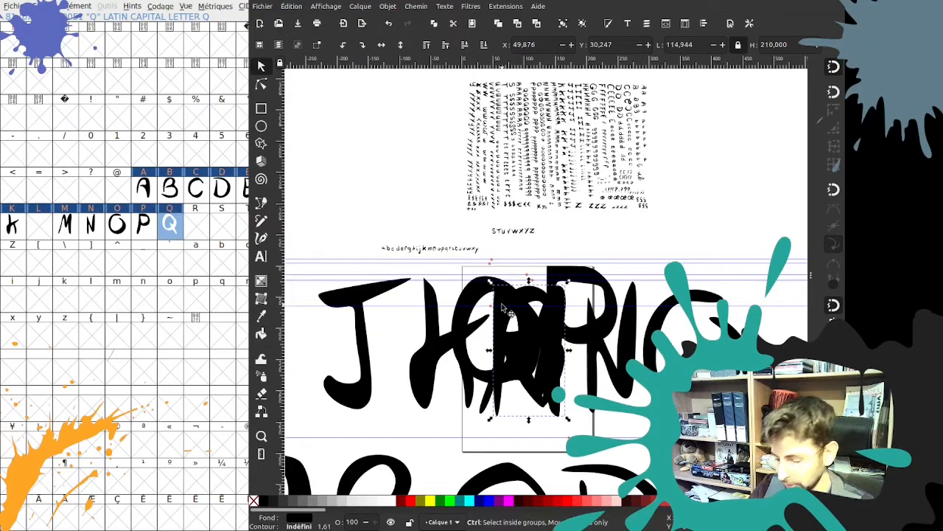
Move the enlarged R over the J and paste it into FontForge's R glyph slot
left_click(195, 227)
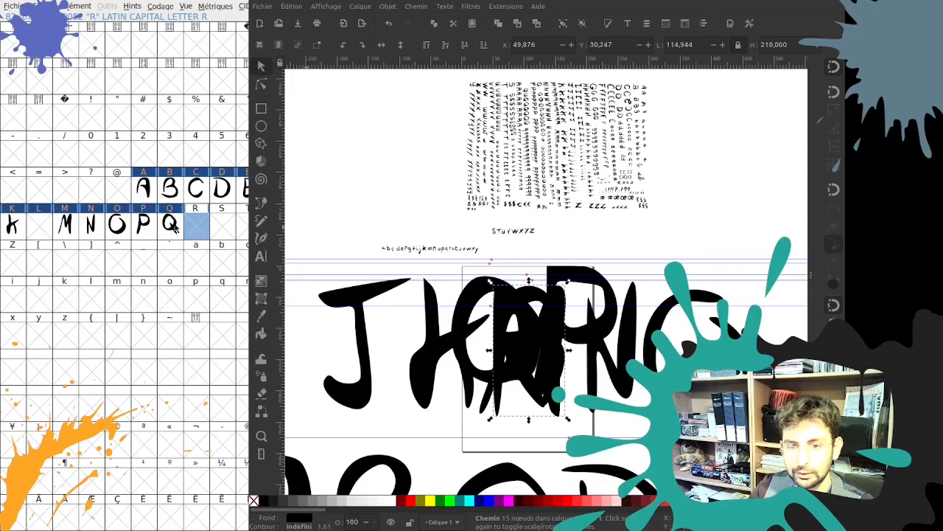
left_click_drag(445, 273, 290, 269)
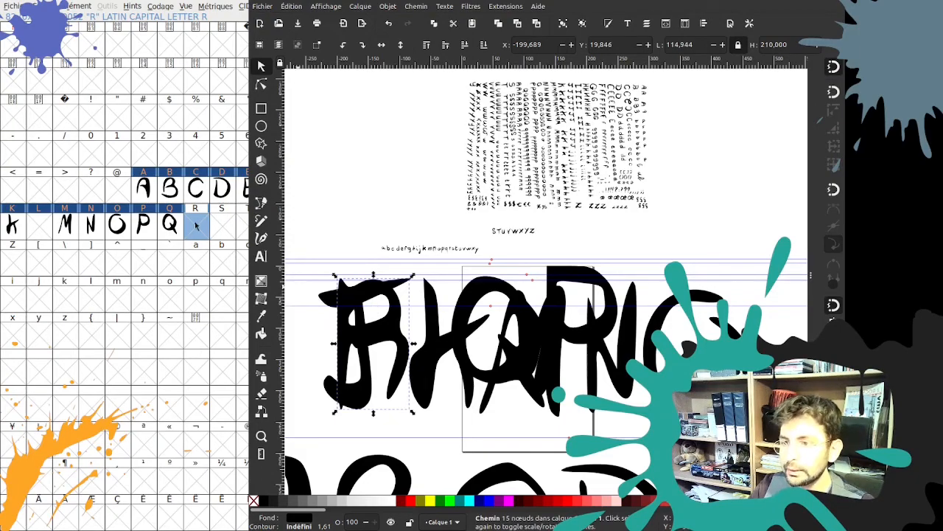
left_click(195, 224)
key("ctrl+v")
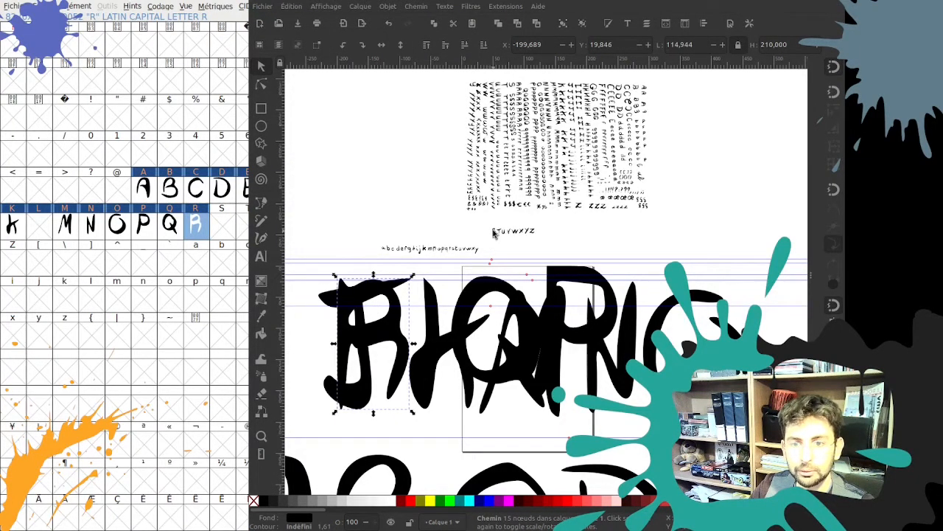
Resize the S to a height of 210, paste it into FontForge's S glyph slot, and move it below the other enlarged letters in Inkscape
left_click(493, 230)
left_click(478, 229)
left_click(493, 232)
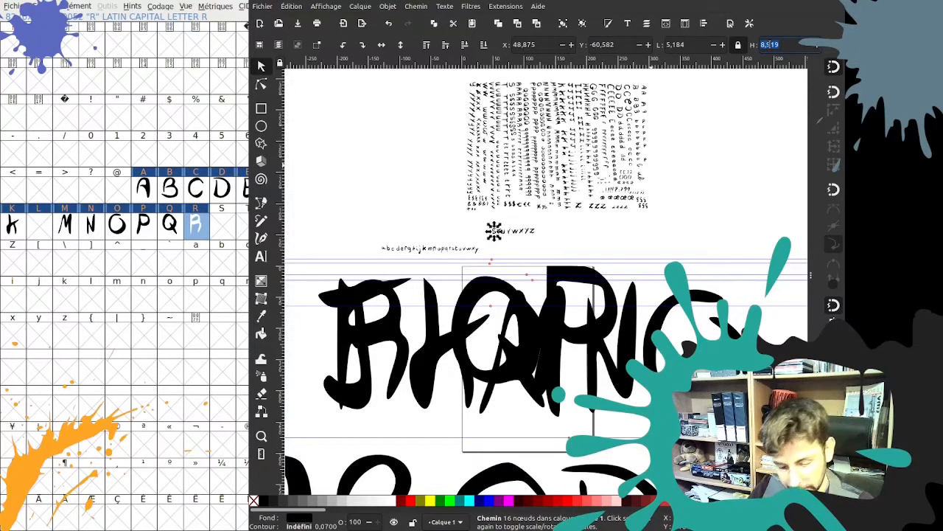
type("210")
key("Return")
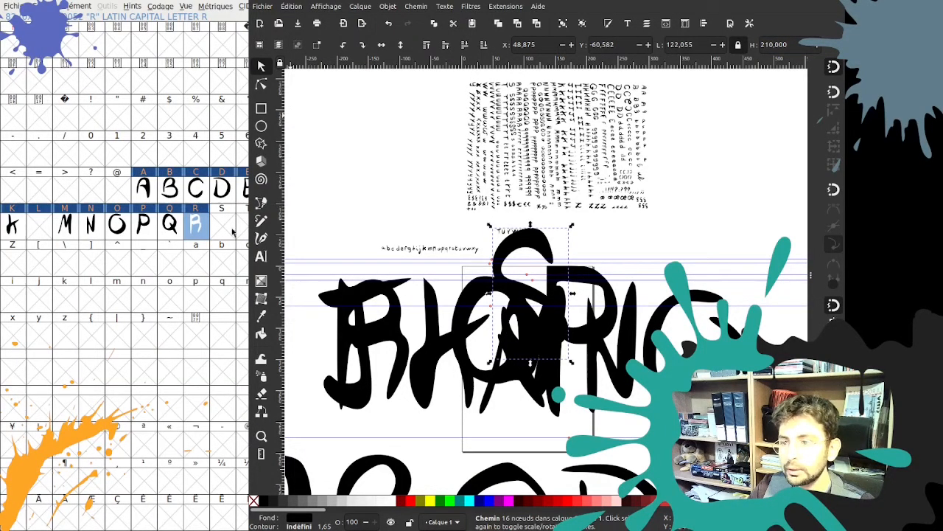
left_click(232, 232)
left_click_drag(540, 267, 553, 418)
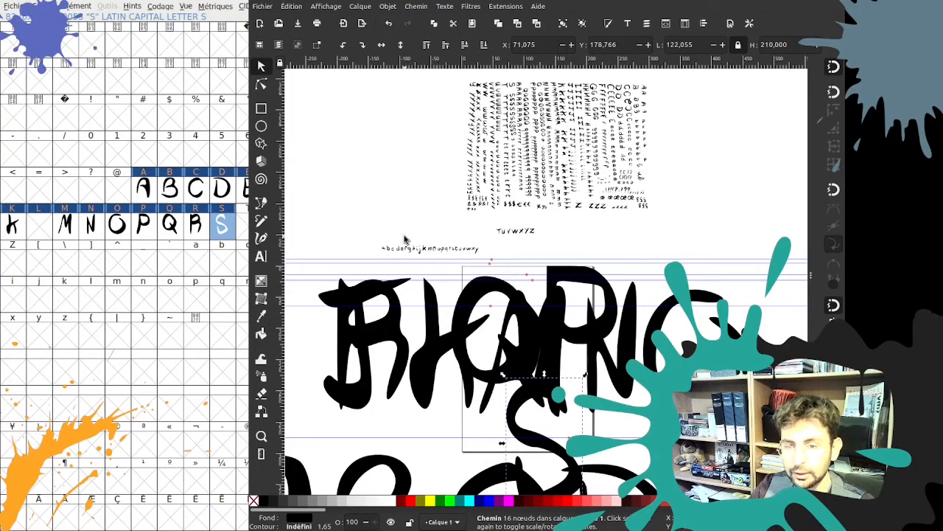
Resize the T to a height of 210, move it down and right over the enlarged letters, and paste it into FontForge's T glyph slot
left_click(499, 232)
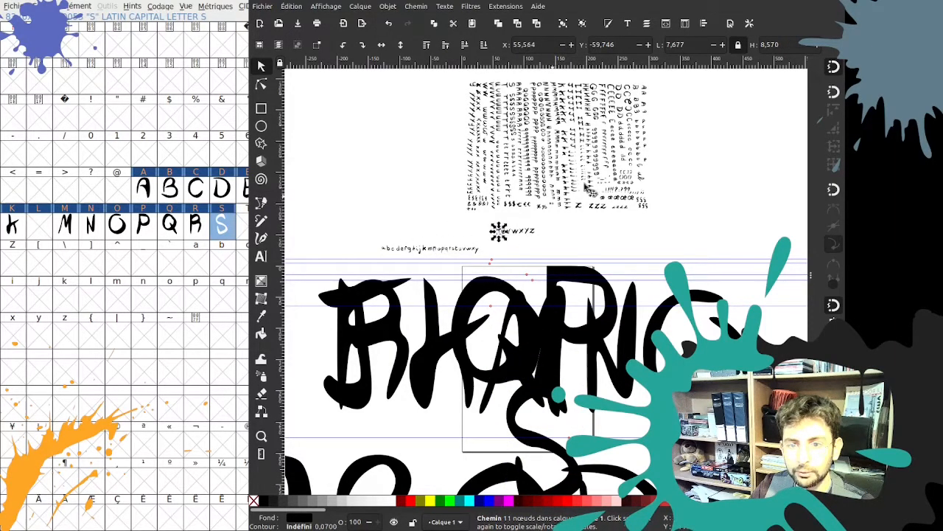
double_click(769, 45)
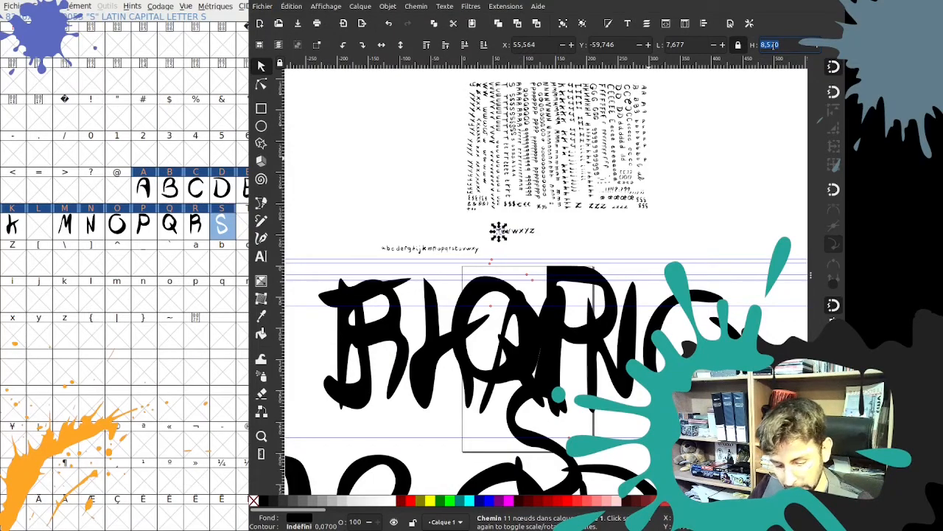
type("210")
key("Return")
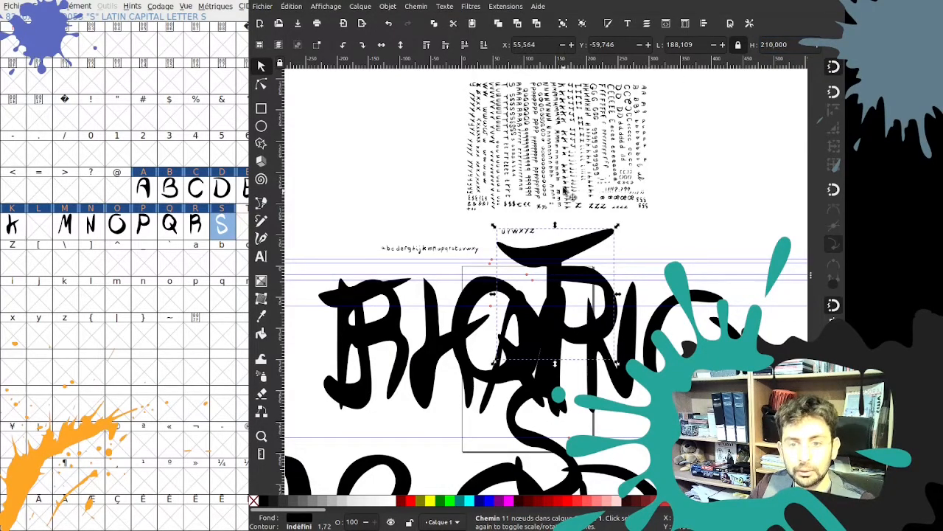
left_click_drag(548, 268, 609, 361)
left_click_drag(642, 362, 647, 345)
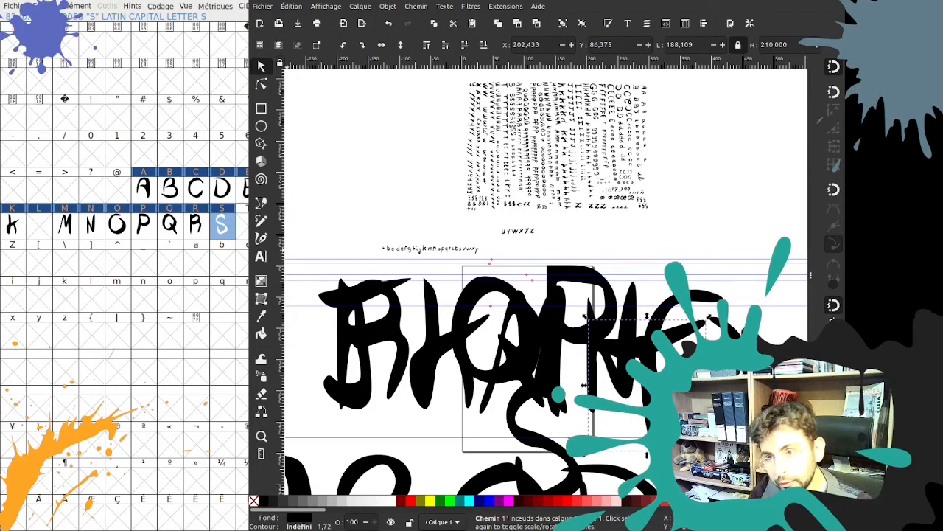
left_click(242, 225)
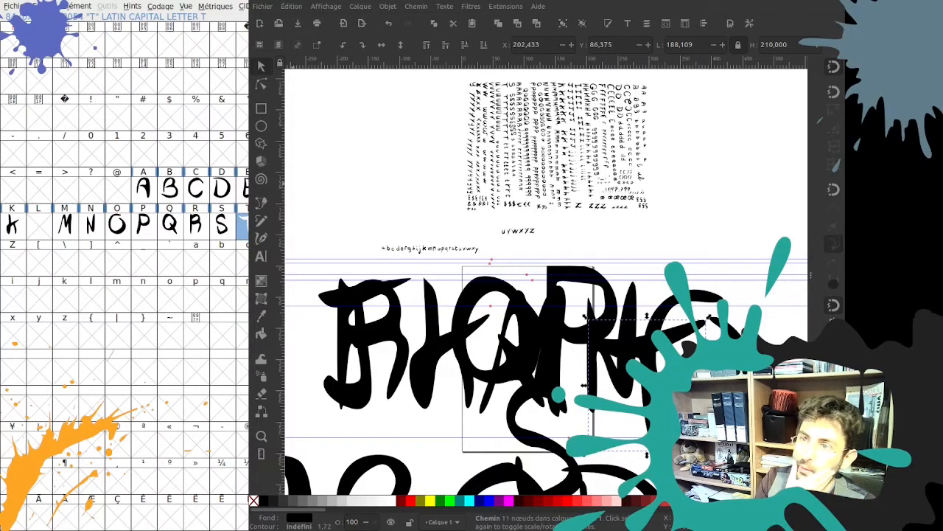
In Inkscape, resize the U to a height of 210, move it down over the enlarged letters, and paste it into FontForge's U glyph slot
left_click(503, 231)
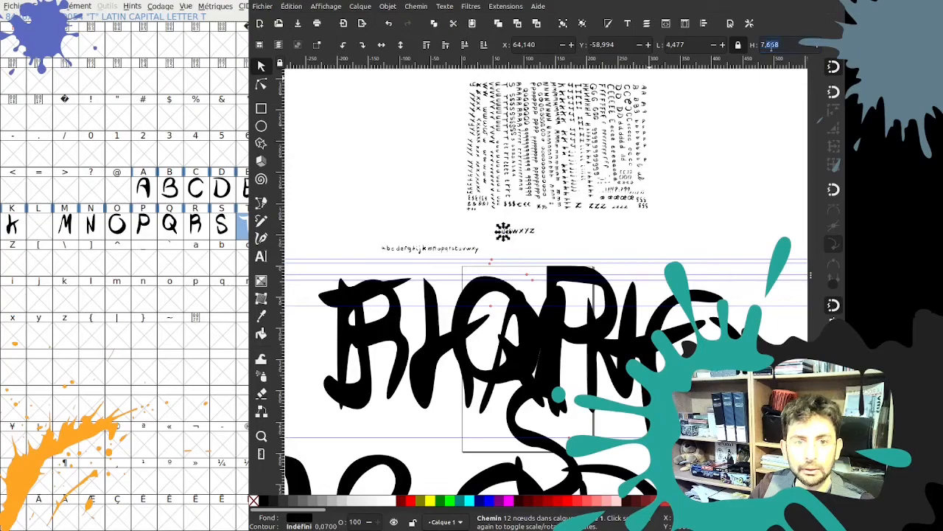
type("210")
key("Return")
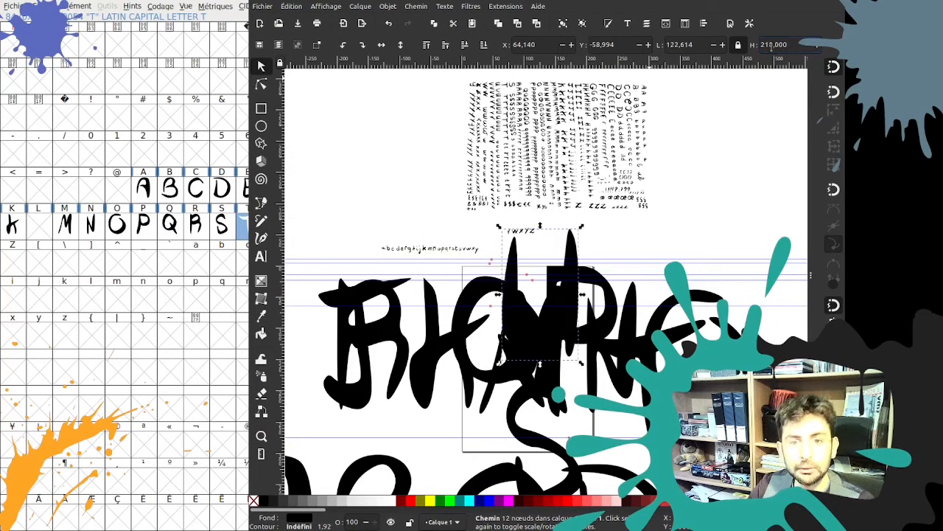
left_click_drag(523, 259, 518, 345)
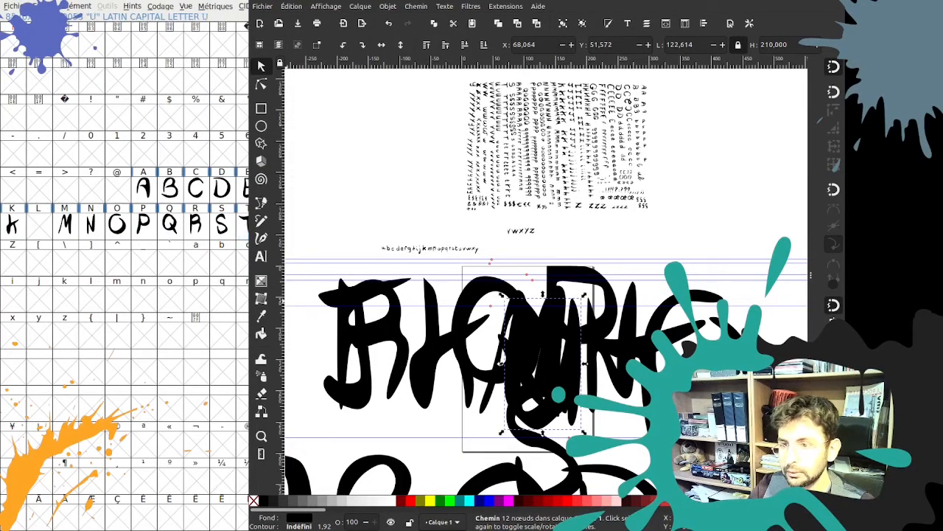
Resize the V to a height of 210, paste it into FontForge's V glyph slot, and move it down clear of the small letters in Inkscape
left_click(510, 230)
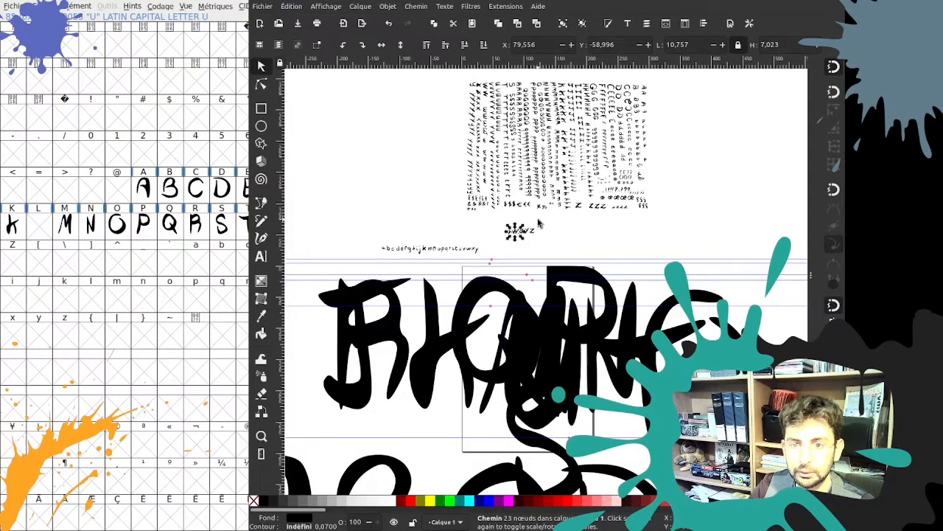
left_click(476, 234)
left_click(511, 240)
left_click(512, 241)
left_click(512, 241)
left_click(771, 44)
type("210")
key("Return")
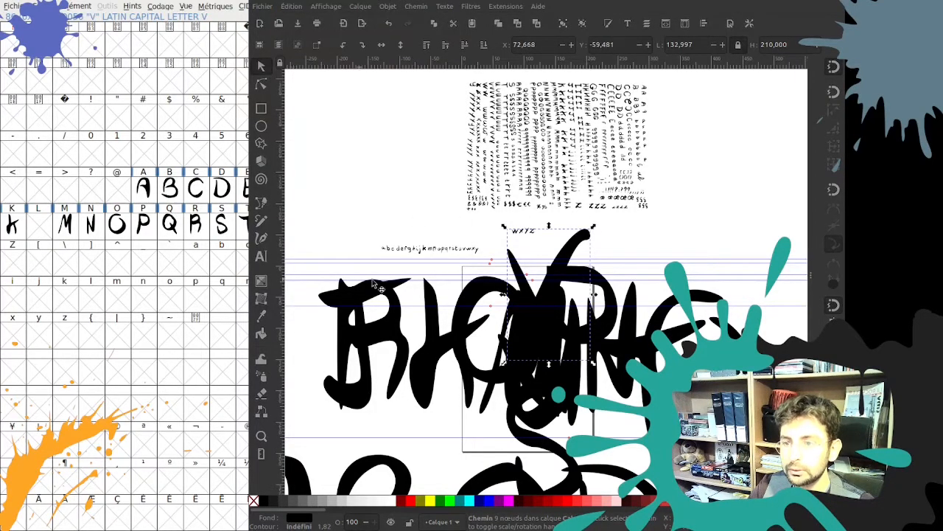
left_click_drag(520, 285, 588, 384)
Scale the W to a height of 210, move it down off the remaining small letters, and paste it into FontForge's W glyph slot
left_click(514, 233)
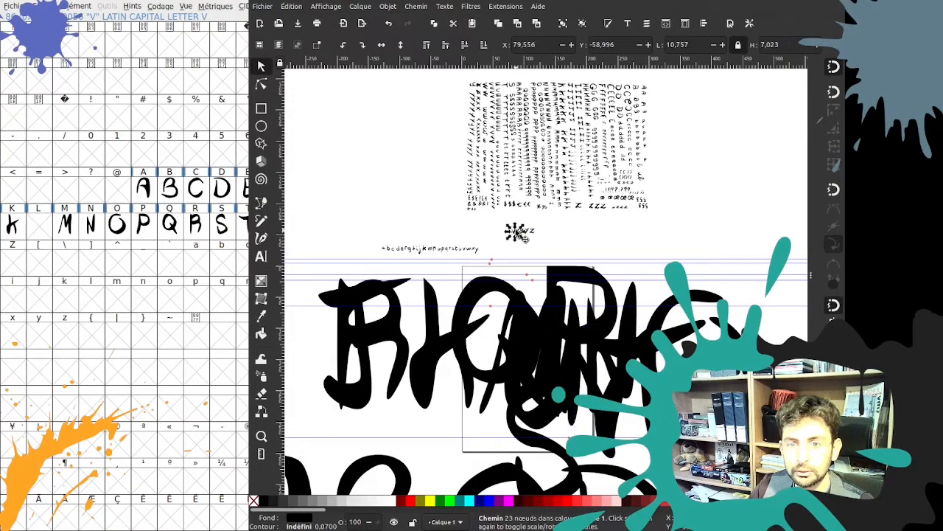
double_click(767, 44)
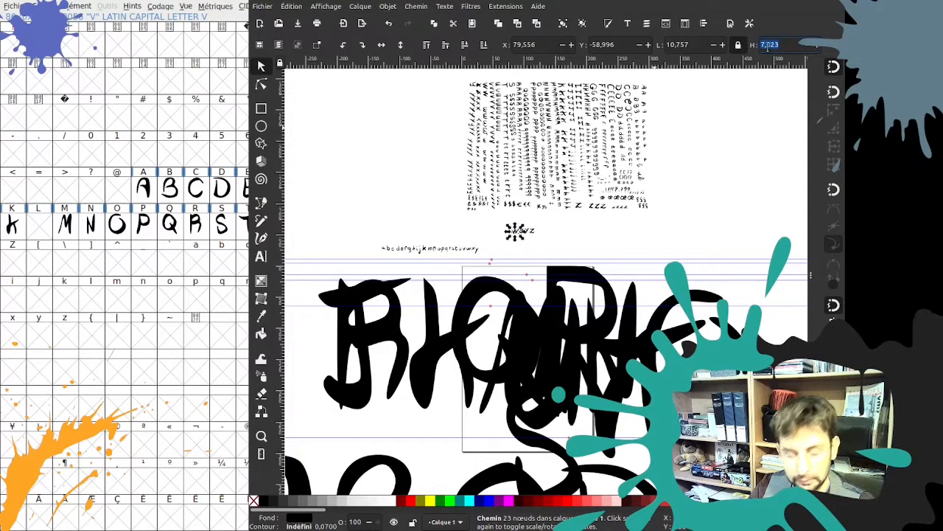
type("210")
key("Return")
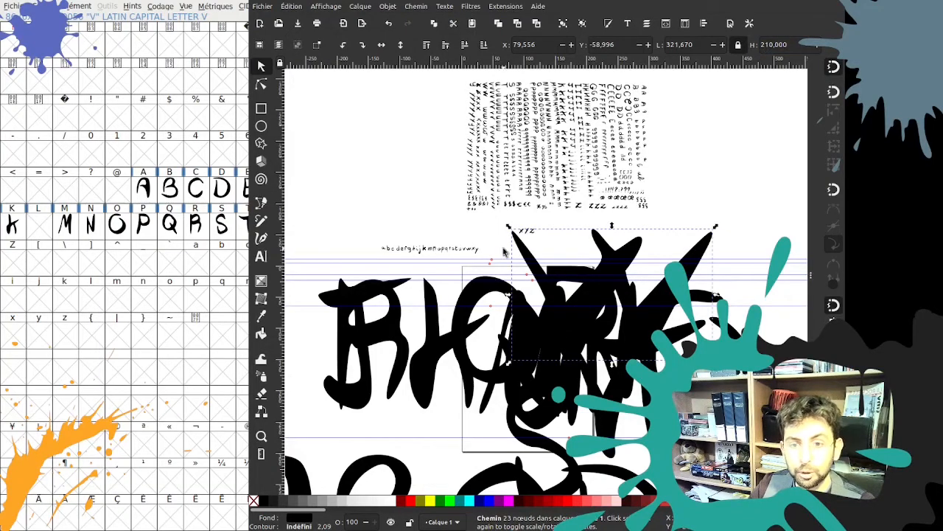
left_click_drag(536, 259, 543, 324)
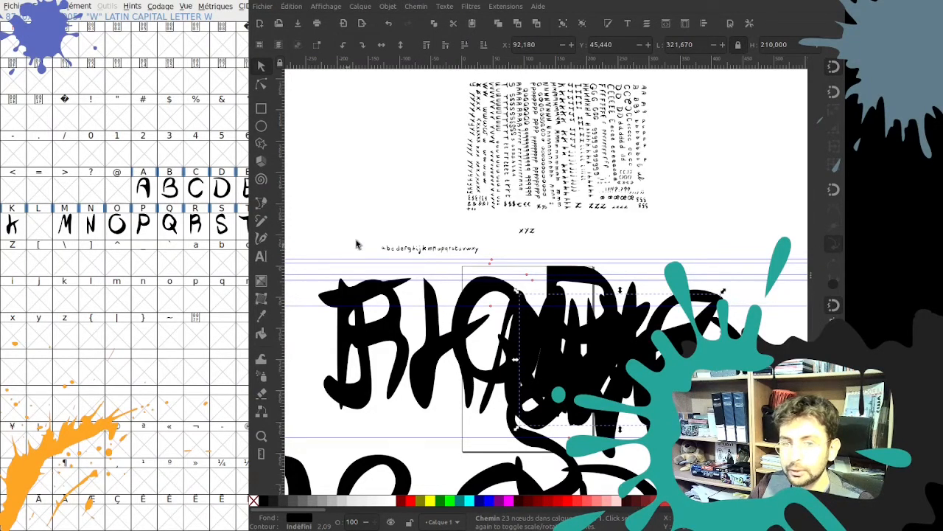
In Inkscape, set the X's height to 210, move it down over the enlarged letters, and paste it into FontForge's X glyph slot
left_click(526, 234)
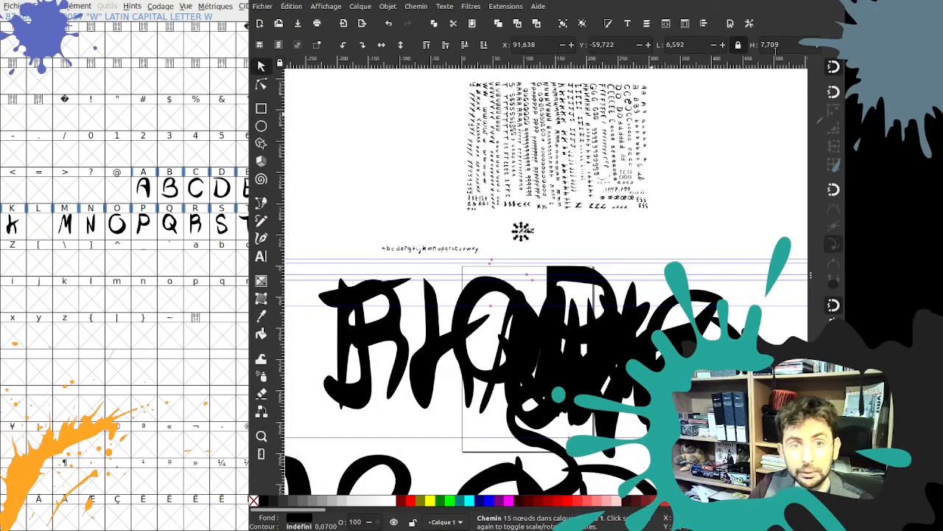
triple_click(770, 45)
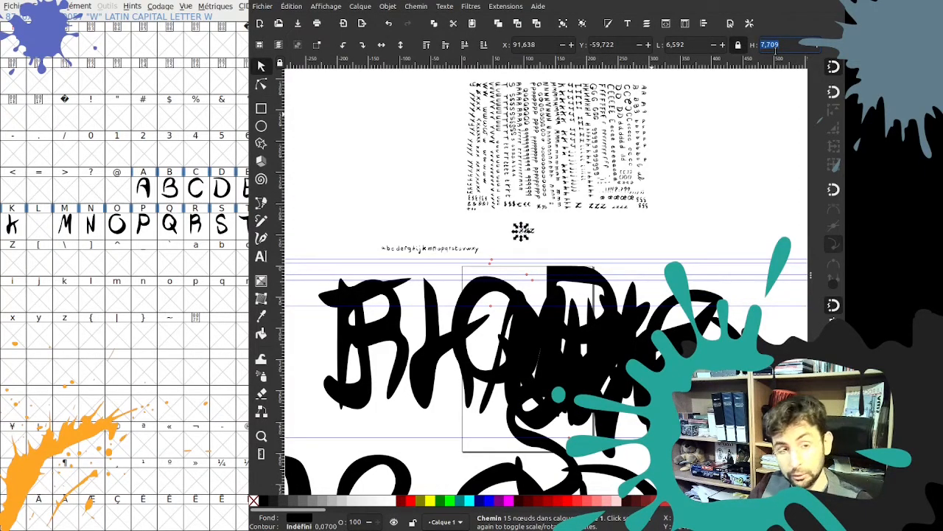
type("210")
key("Return")
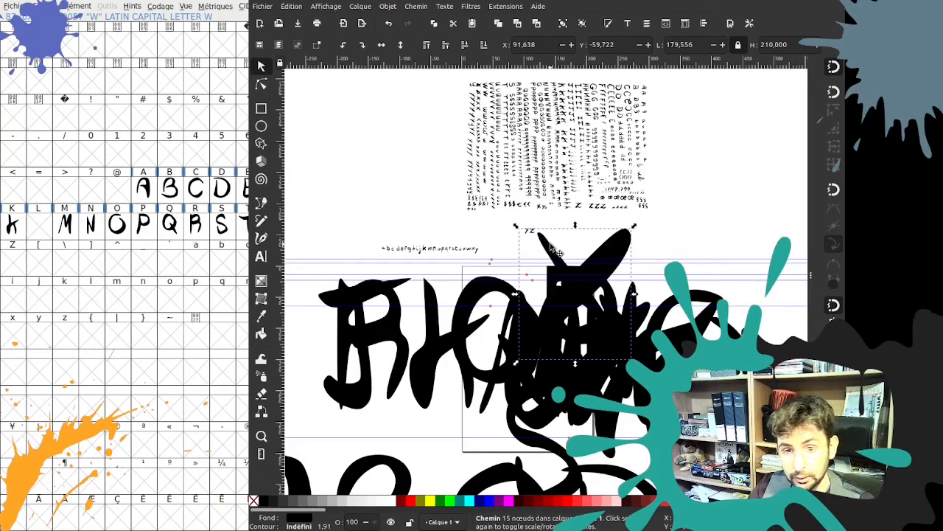
left_click_drag(552, 251, 551, 322)
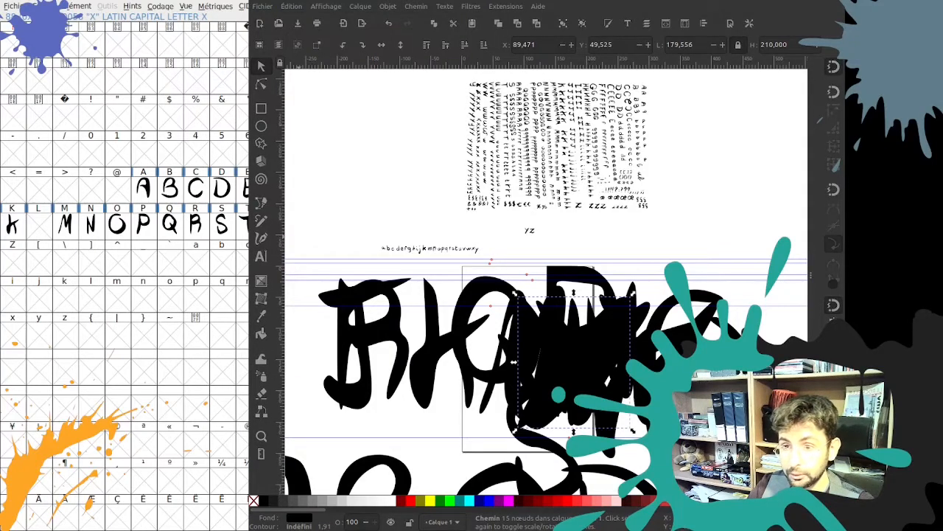
Resize the Y to a height of 210, move it down clear of the small Z, and paste it into FontForge's Y glyph slot
left_click(528, 232)
left_click(773, 44)
type("210")
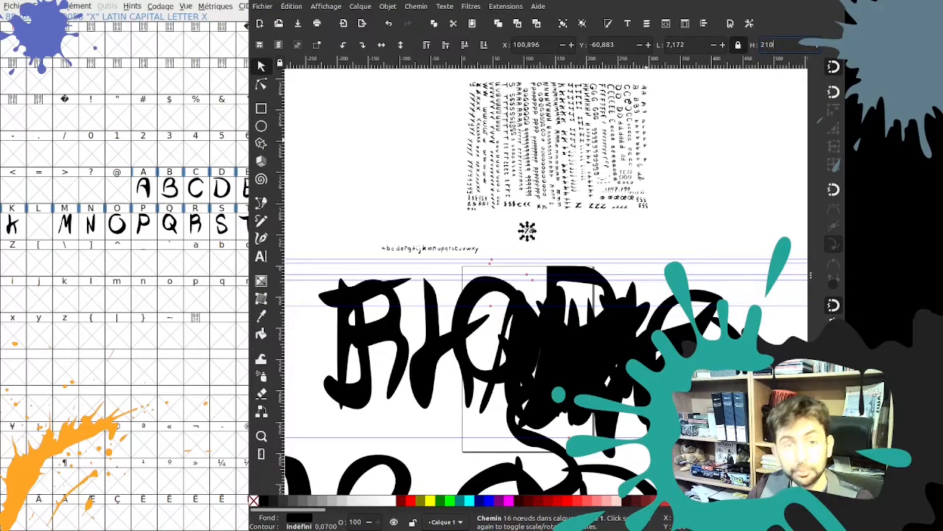
key("Return")
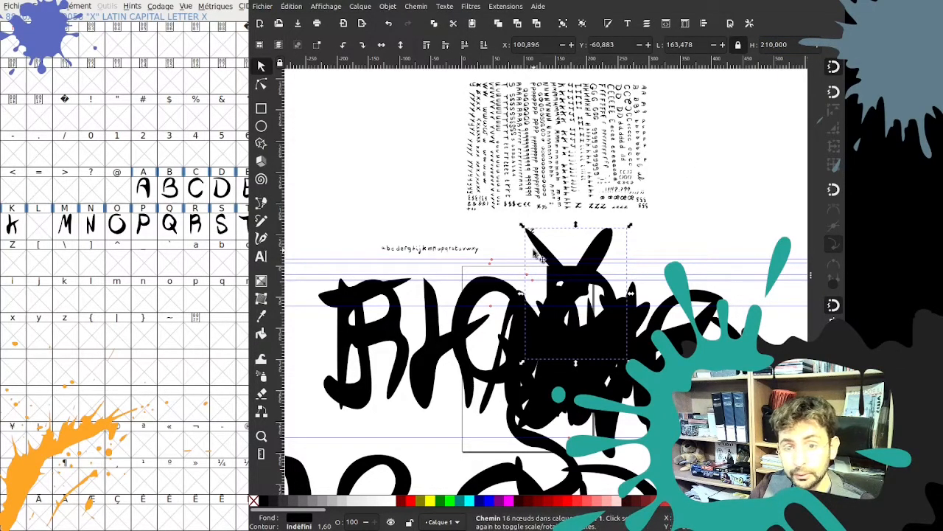
left_click_drag(538, 255, 523, 319)
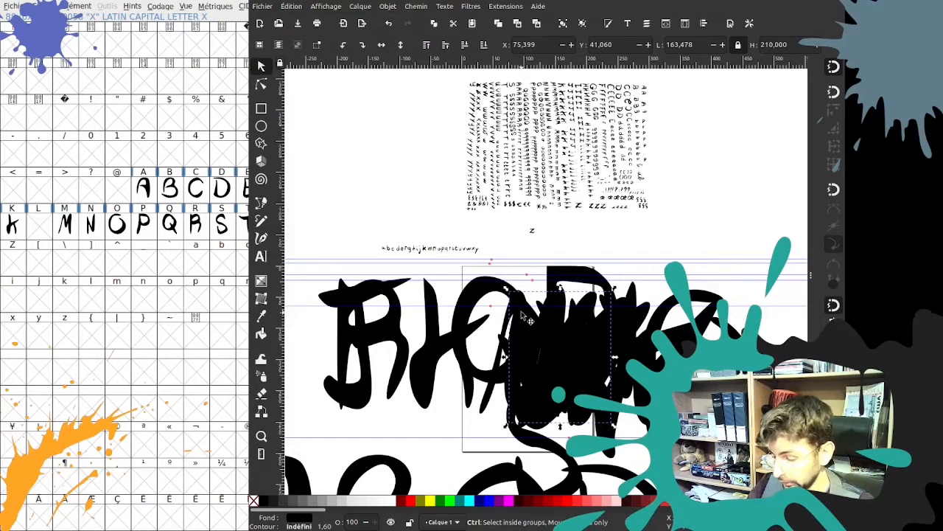
left_click(378, 224)
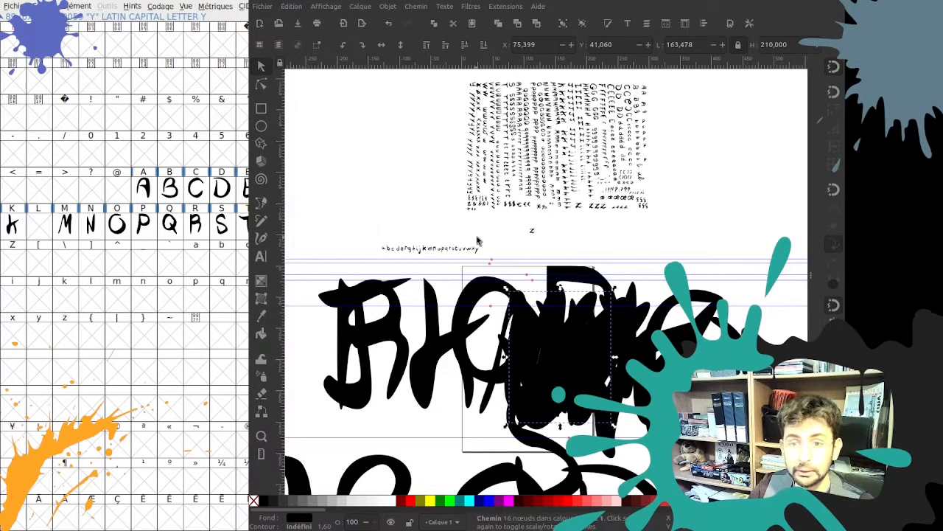
Scale the Z to a height of 210, move it down and left over the enlarged letters, and paste it into FontForge's Z glyph slot
left_click(534, 231)
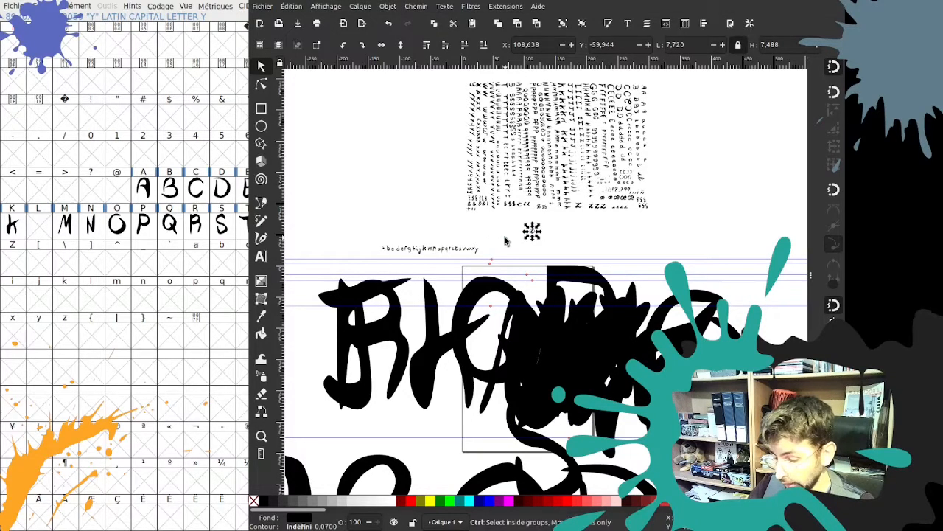
left_click(770, 45)
type("210")
key("Return")
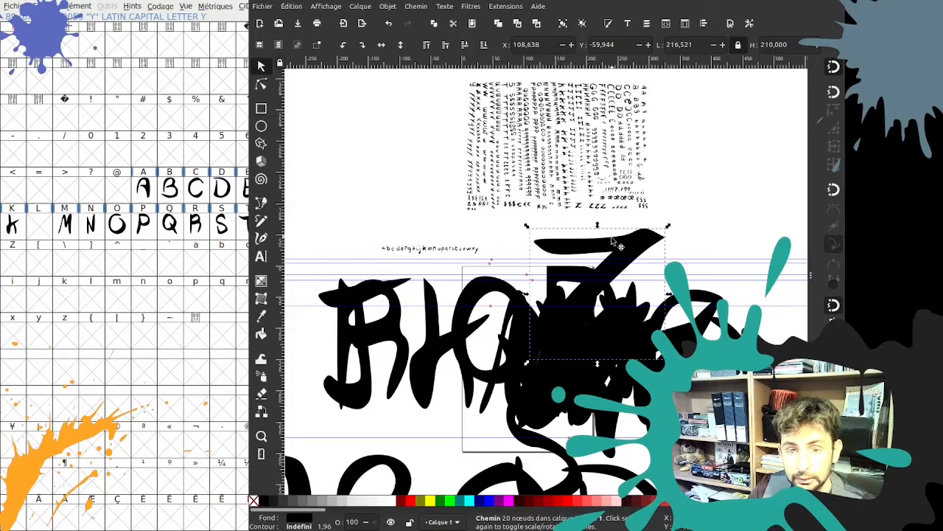
left_click_drag(612, 249, 464, 315)
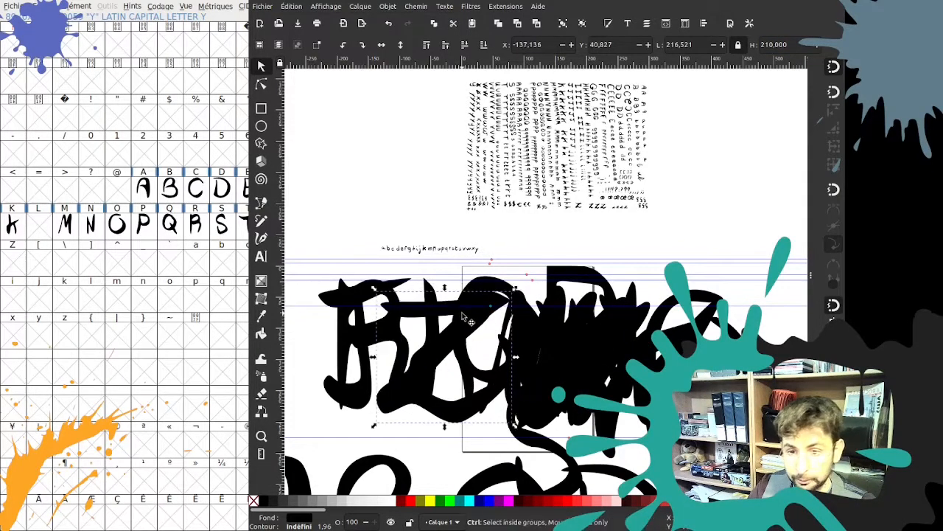
left_click(14, 263)
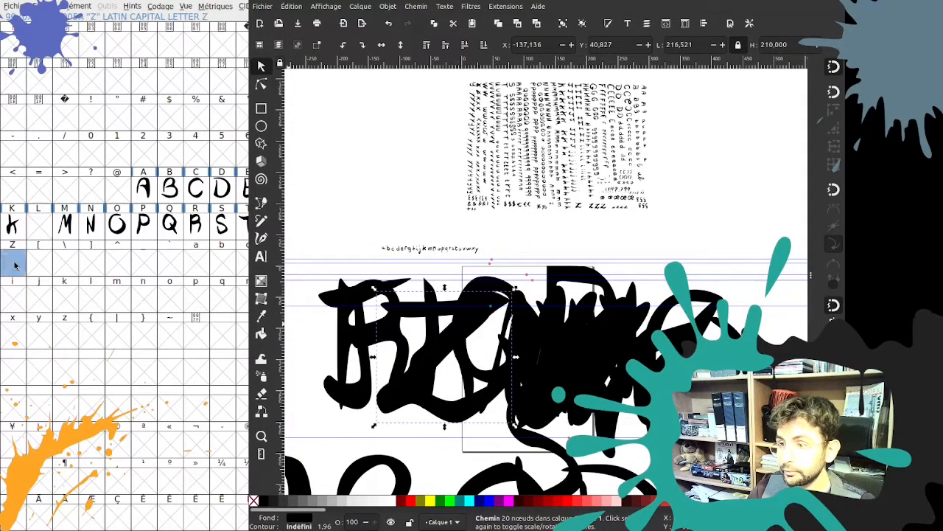
key("ctrl+v")
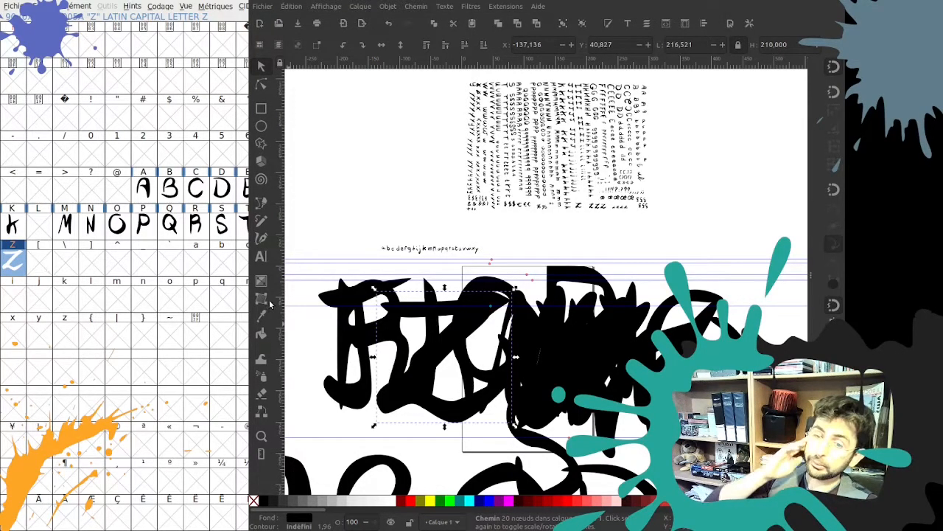
In Inkscape, duplicate the enlarged I in the second row and place the copy directly to its right
scroll(480, 327, "down", 5)
scroll(480, 326, "right", 2)
scroll(484, 392, "down", 3)
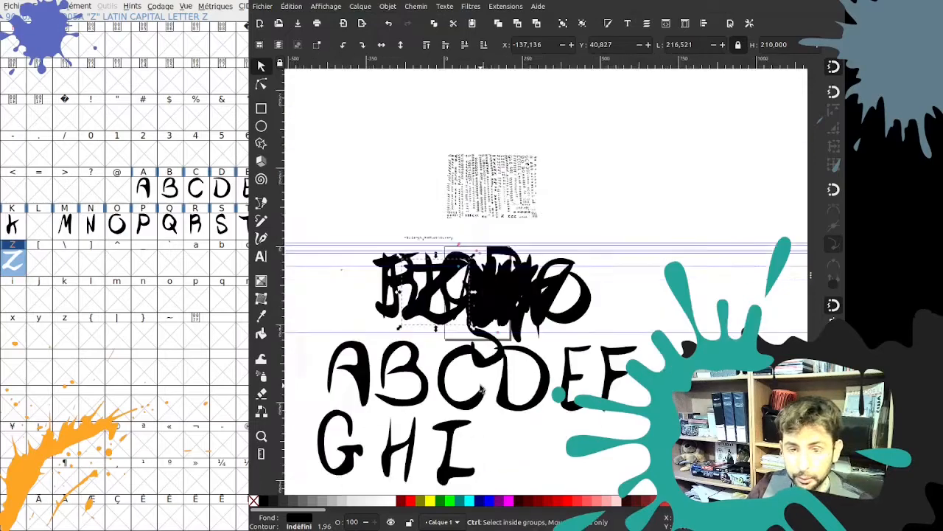
scroll(472, 383, "down", 2)
left_click(454, 374)
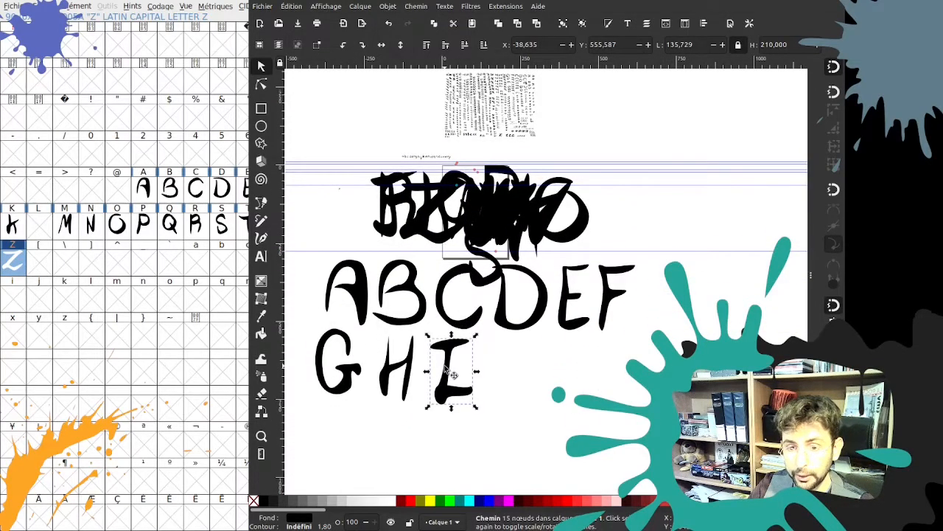
scroll(454, 374, "up", 3)
key("n")
left_click(464, 344)
key("s")
key("ctrl+d")
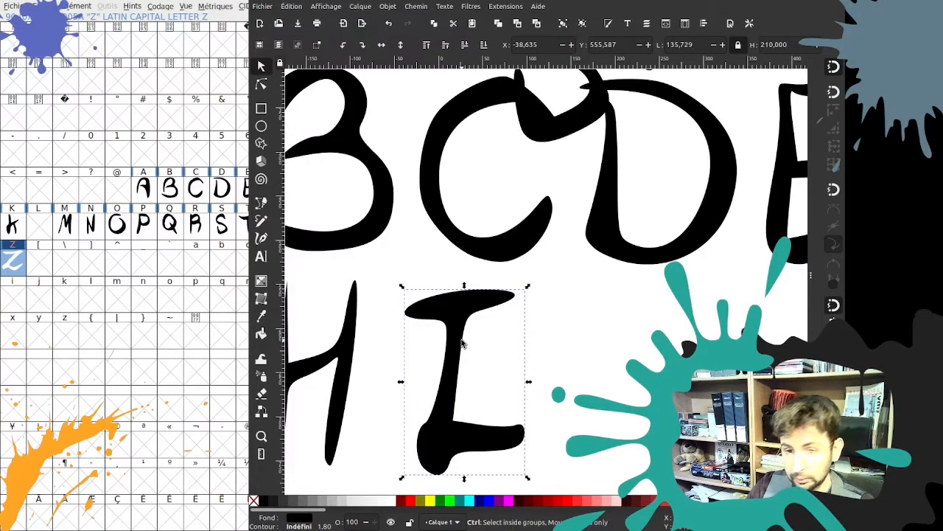
left_click_drag(460, 352, 494, 331)
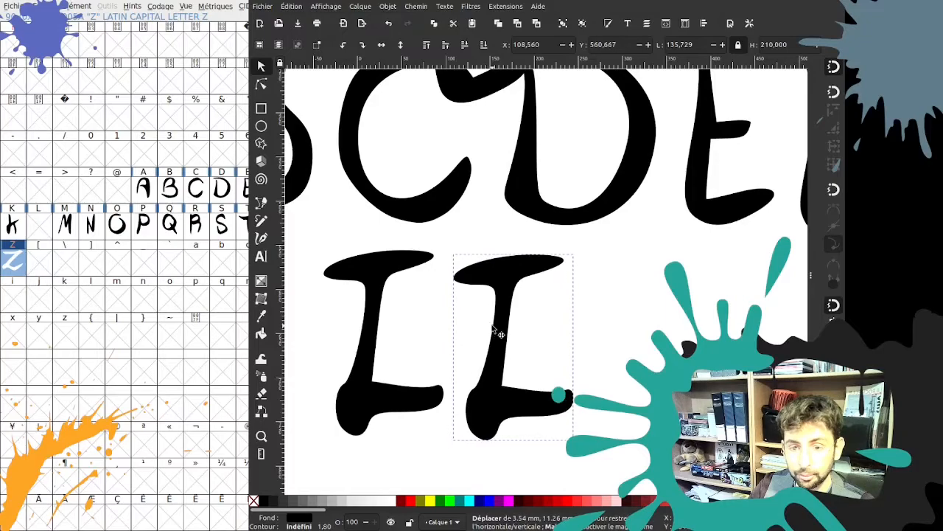
Delete the two outer left nodes of the copied I's upper serif, keeping the node on the stem
key("n")
scroll(498, 316, "up", 2)
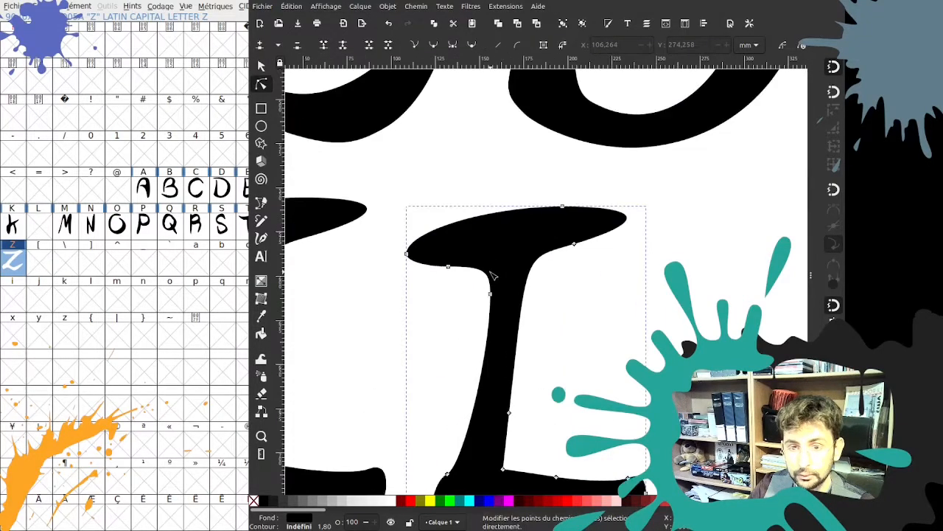
left_click_drag(401, 231, 472, 288)
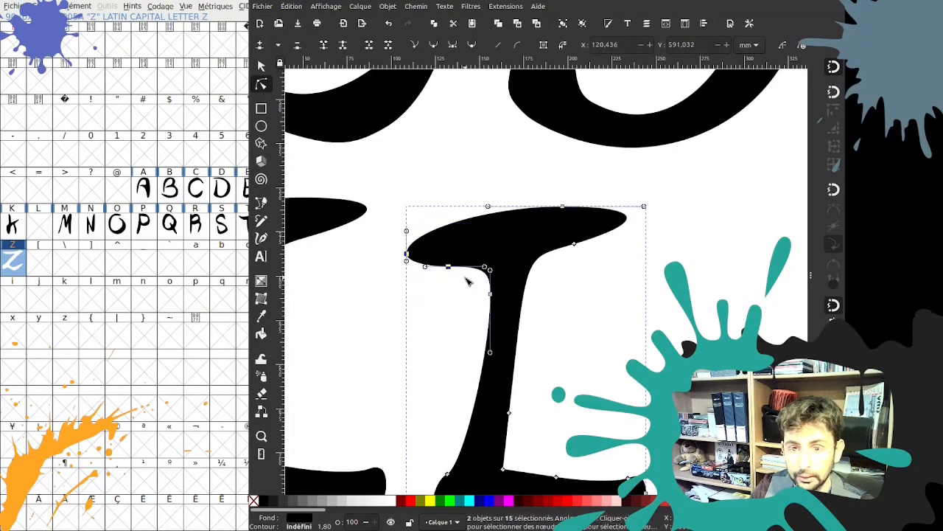
key("Delete")
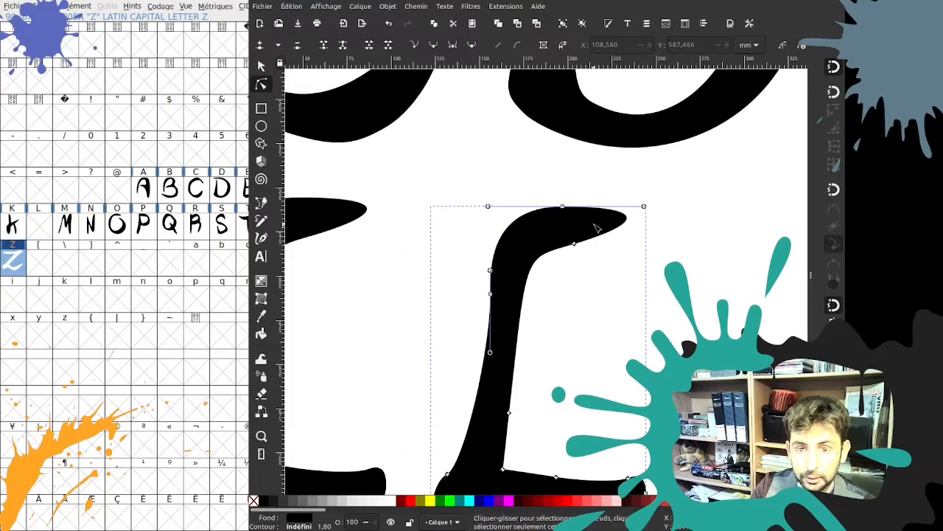
Pull the copy's top node and the node under the right serif in towards the stem, and steepen the lower node's handle
left_click_drag(565, 211, 533, 213)
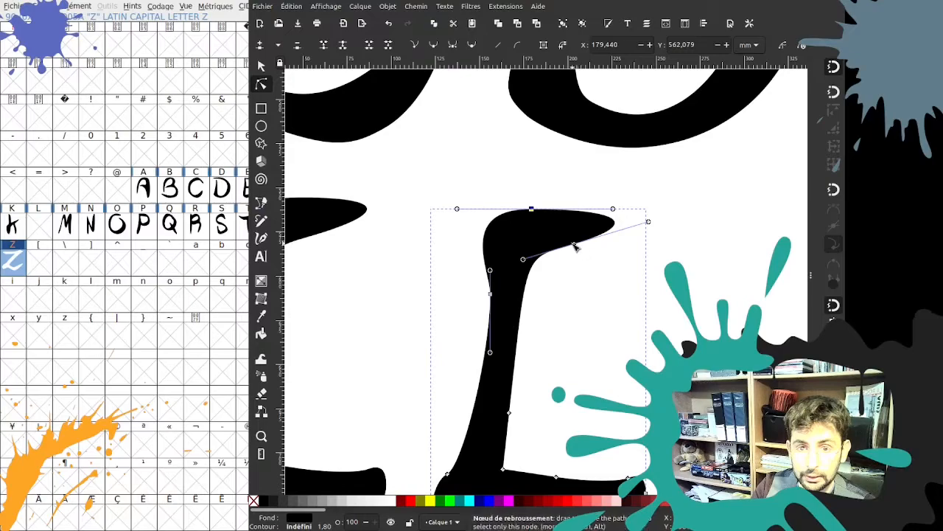
left_click_drag(576, 247, 551, 254)
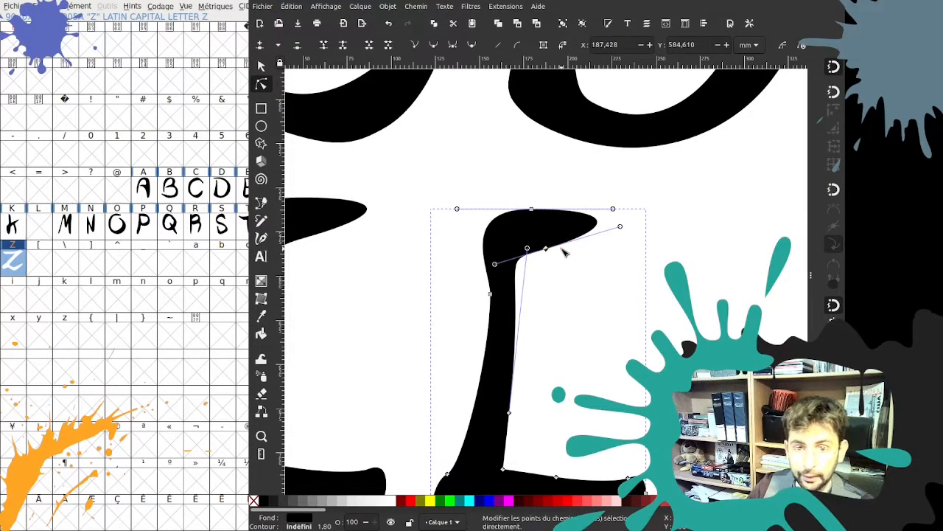
mouse_move(620, 227)
left_mouse_down()
mouse_move(592, 207)
mouse_move(600, 230)
mouse_move(553, 252)
mouse_move(599, 231)
mouse_move(606, 212)
mouse_move(549, 197)
mouse_move(568, 208)
left_mouse_up()
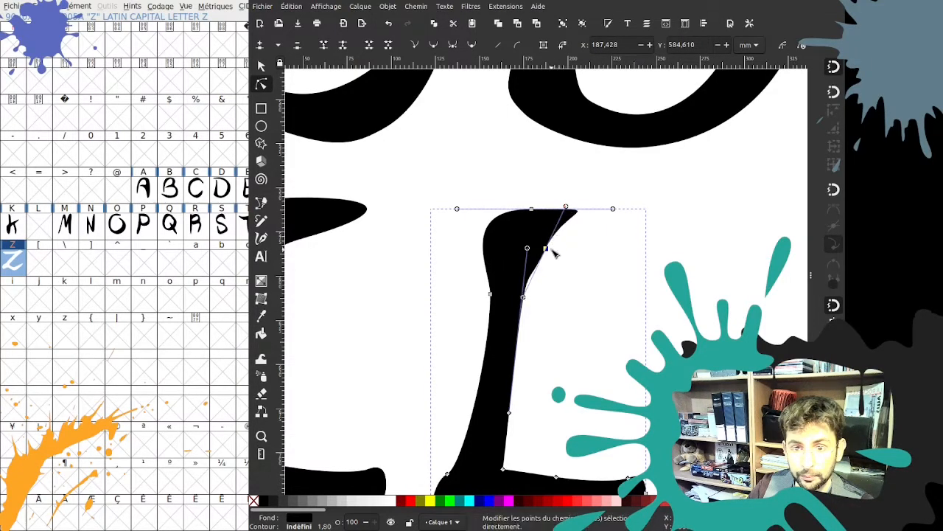
left_click_drag(546, 249, 539, 255)
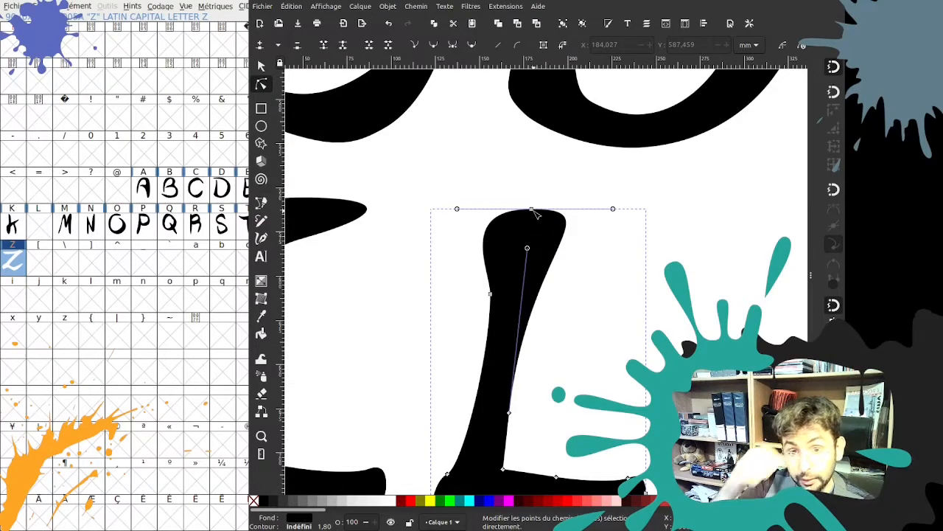
Shorten both handles of the top node and the left stem node's upper handle to taper the L to a narrow rounded tip
left_click_drag(614, 209, 565, 214)
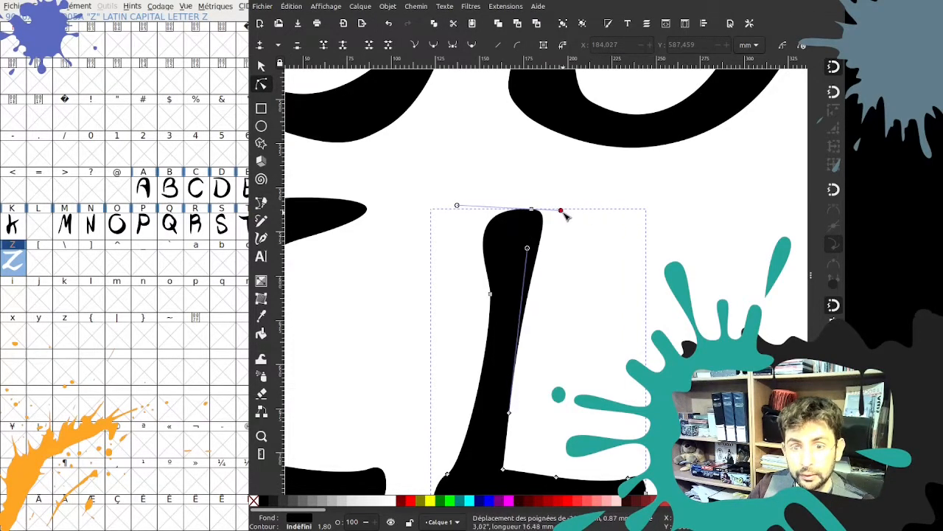
left_click_drag(457, 206, 520, 209)
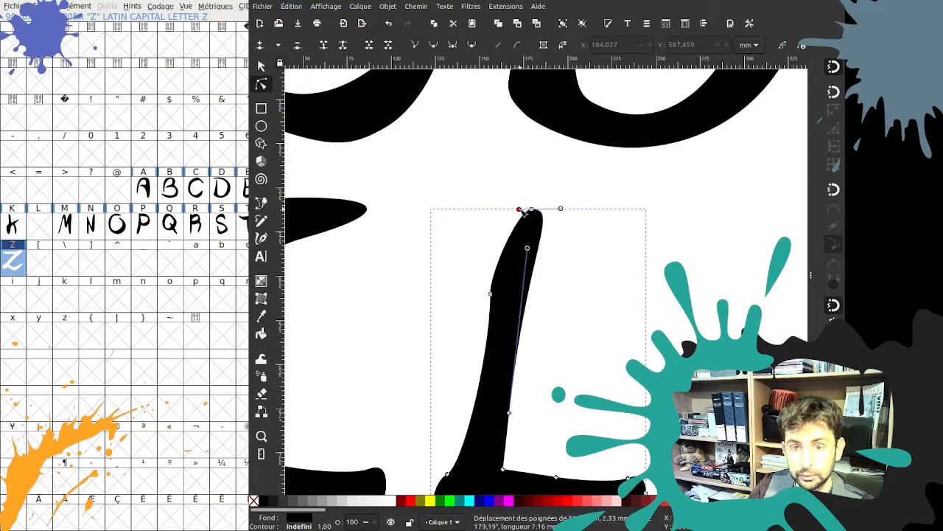
left_click(491, 295)
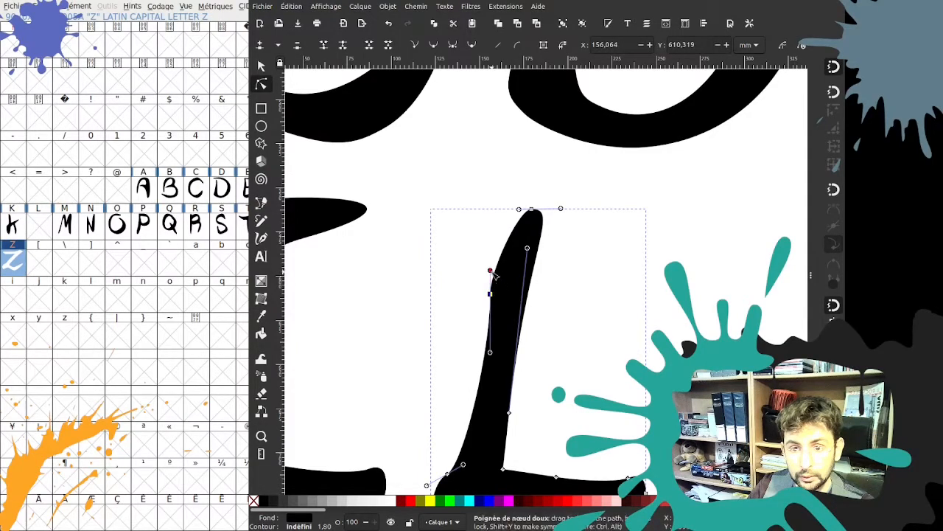
left_click_drag(491, 271, 491, 275)
scroll(653, 288, "down", 3)
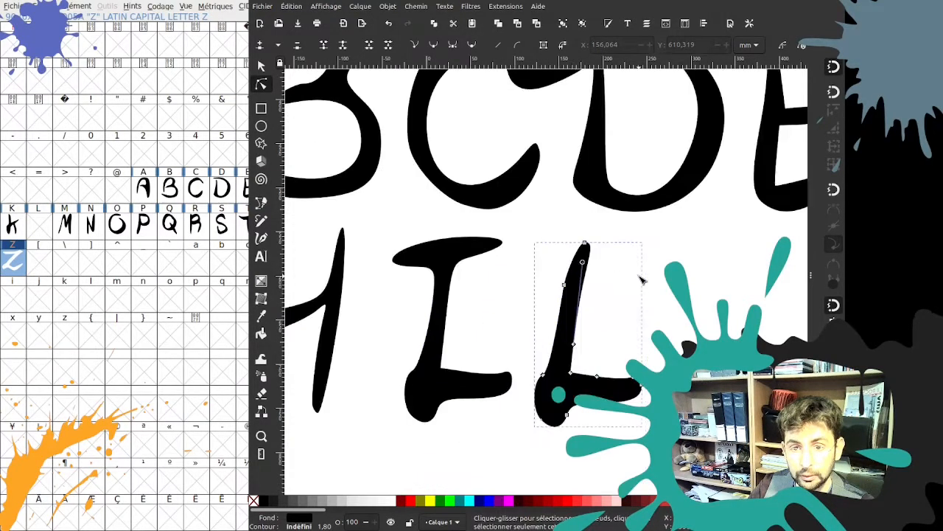
scroll(594, 337, "up", 1)
scroll(594, 337, "right", 2)
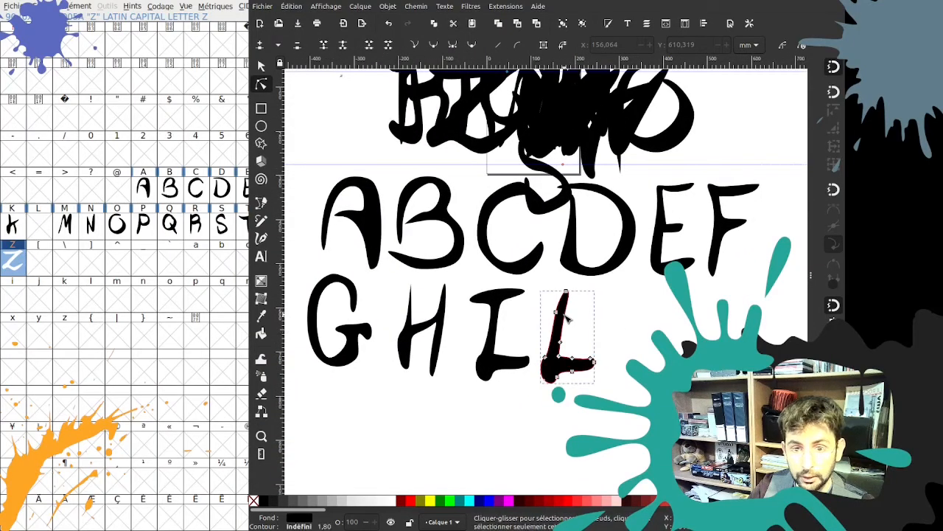
Scale the finished L to a height of 210 and paste it into FontForge's L glyph slot
key("s")
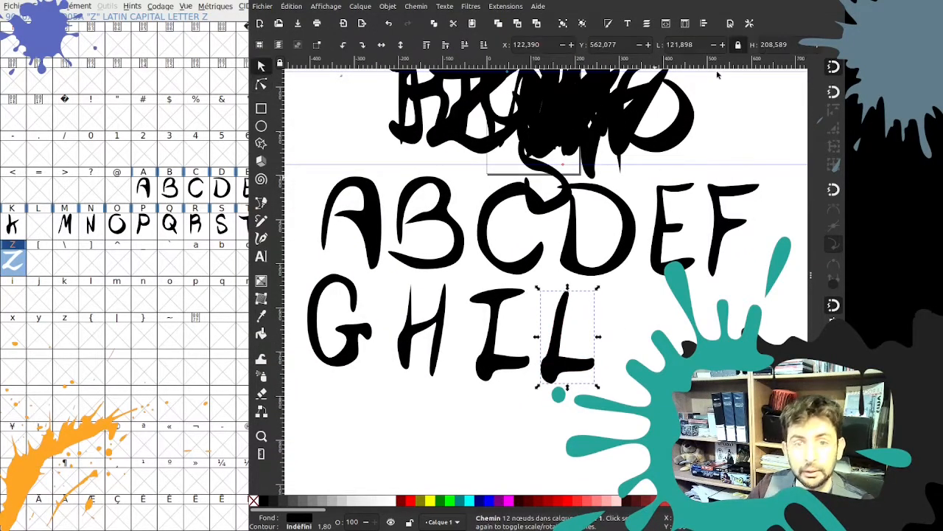
triple_click(773, 45)
type("210")
key("Return")
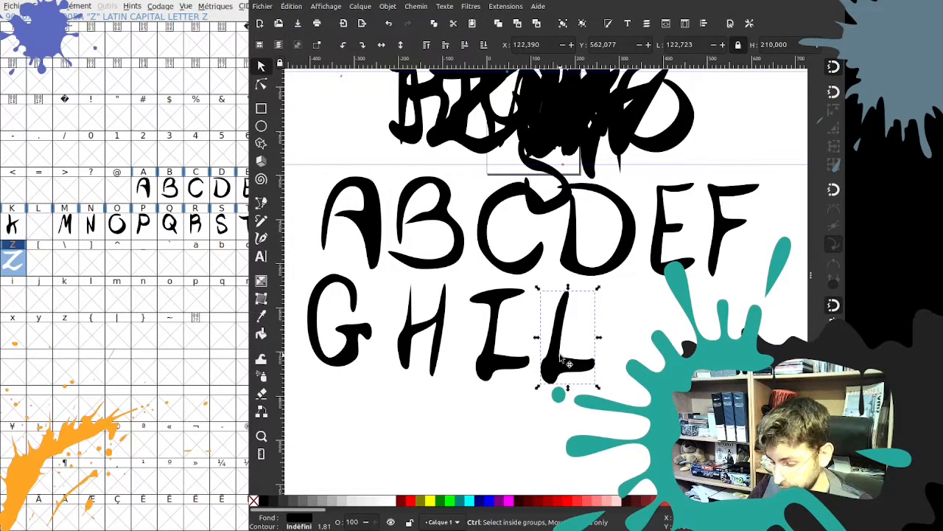
left_click(44, 234)
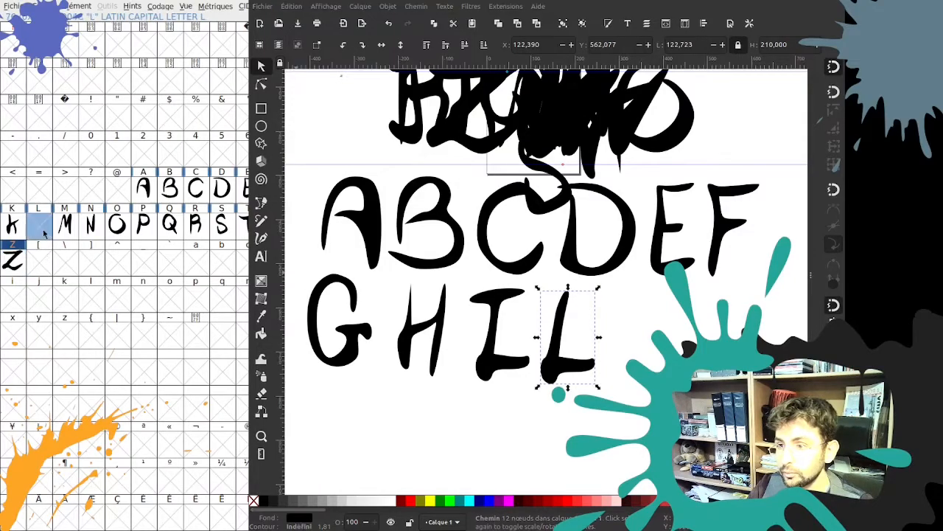
key("ctrl+v")
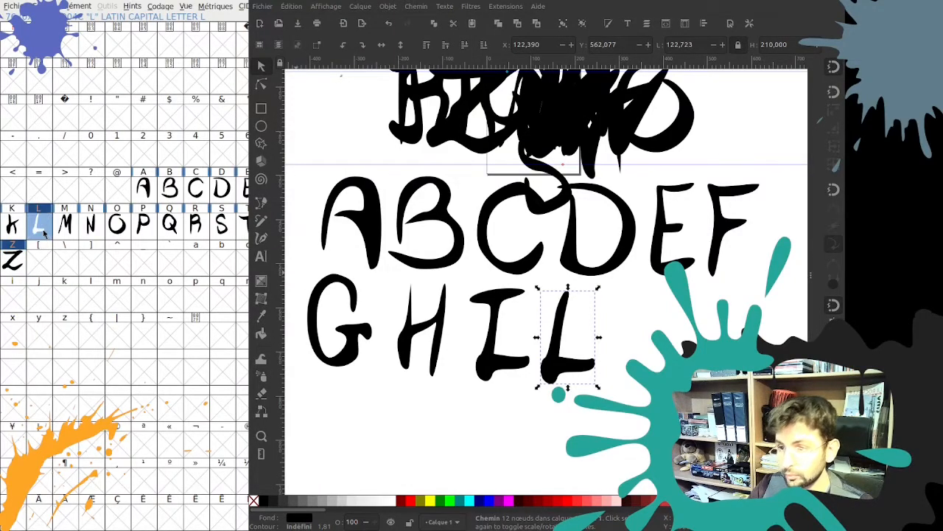
Deselect the L in Inkscape, select the Z glyph in FontForge, and save the font
left_click(376, 135)
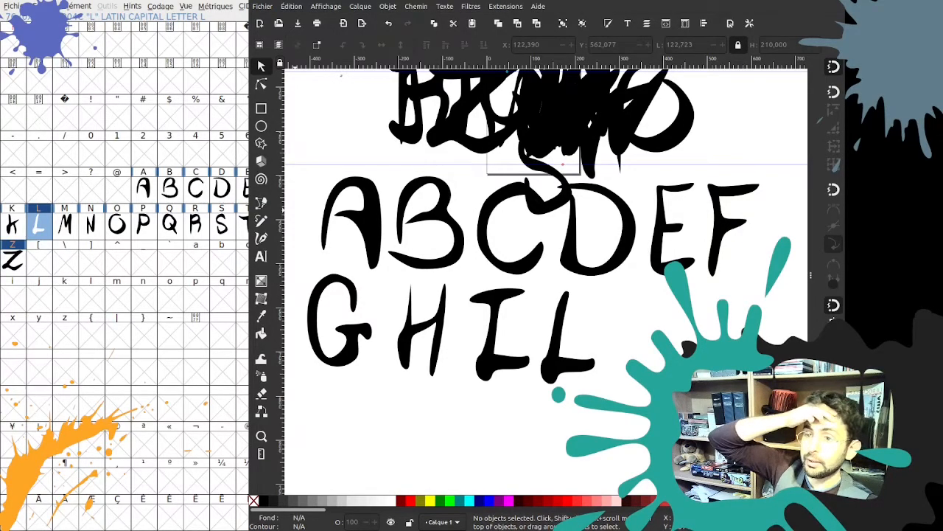
left_click(243, 262)
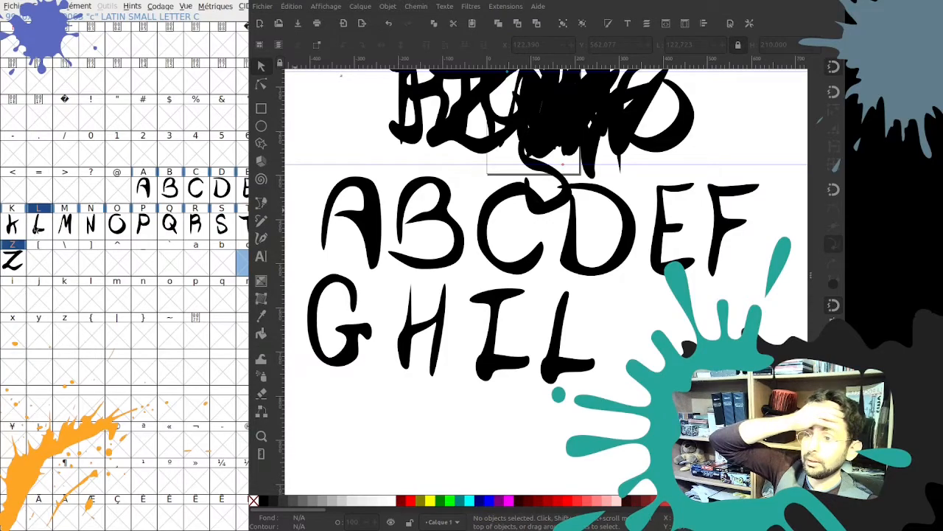
left_click(12, 245)
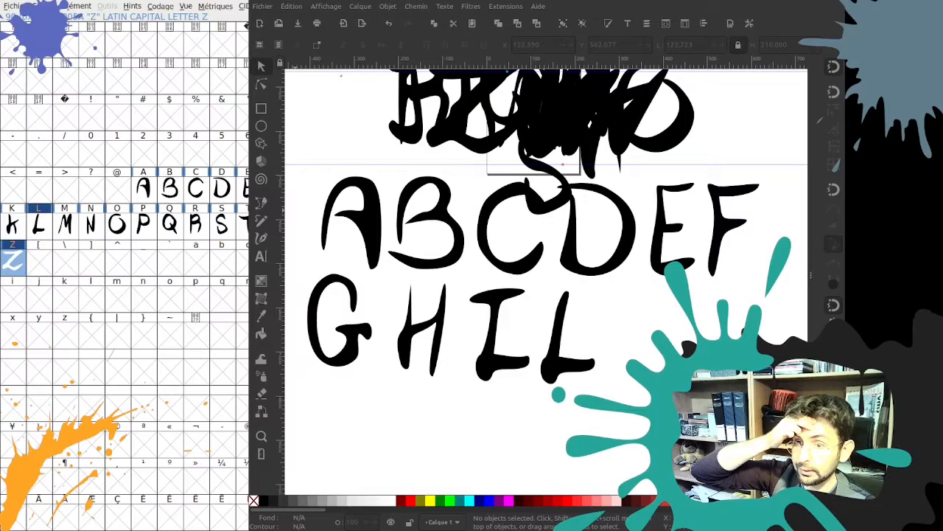
key("ctrl+s")
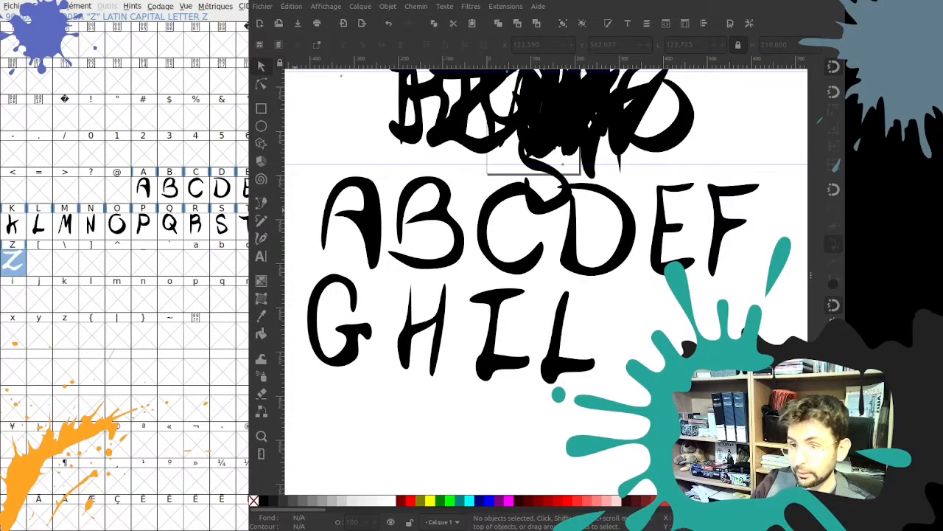
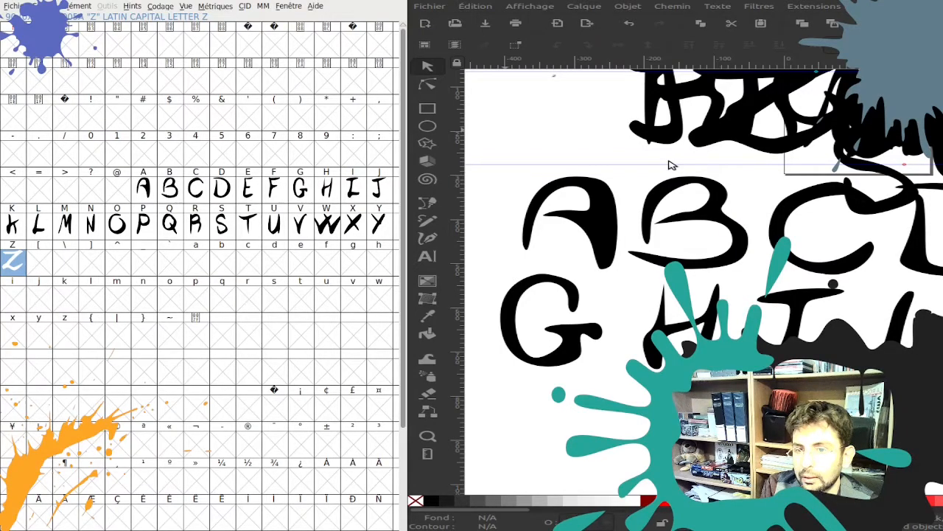
Switch to GIMP and replace the ABCDE sample text in the Untitled1 font with SALUT
left_click(143, 191)
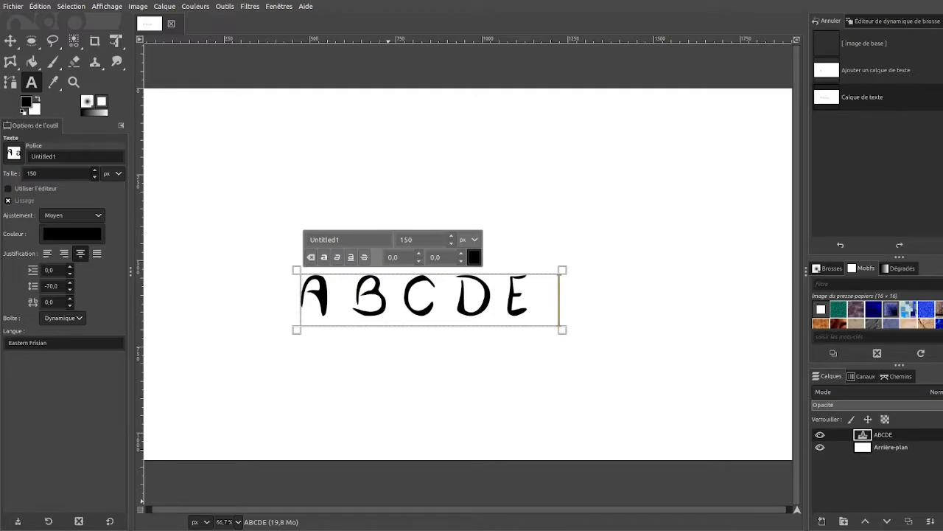
scroll(452, 362, "left", 3)
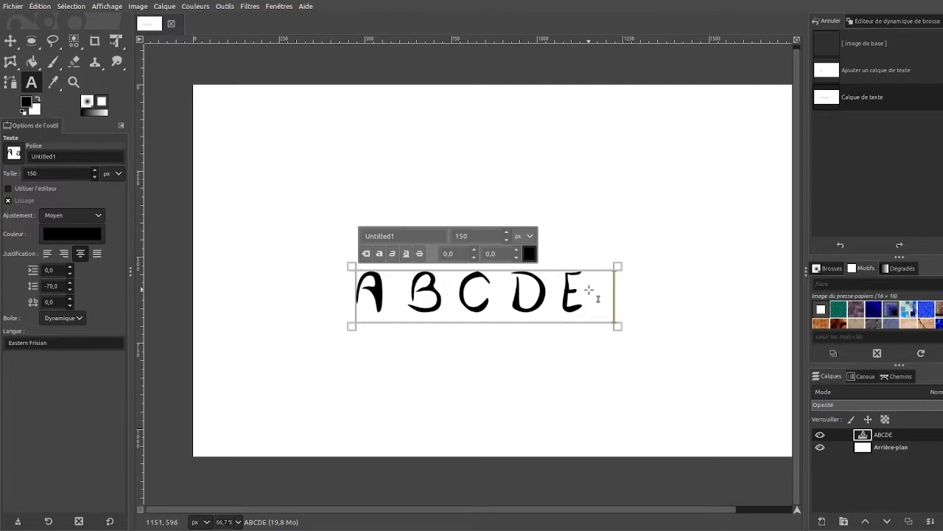
left_click(415, 300)
key("End")
key("shift+Home")
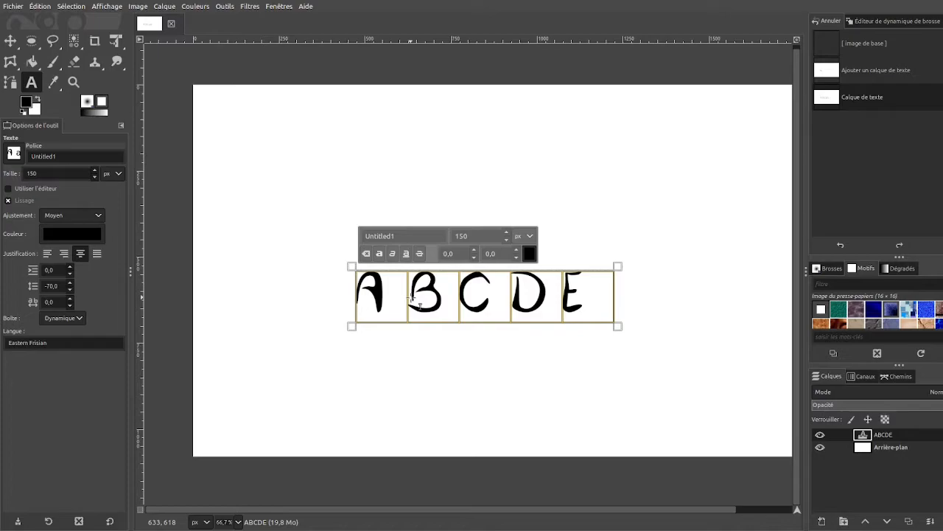
type("SALUT")
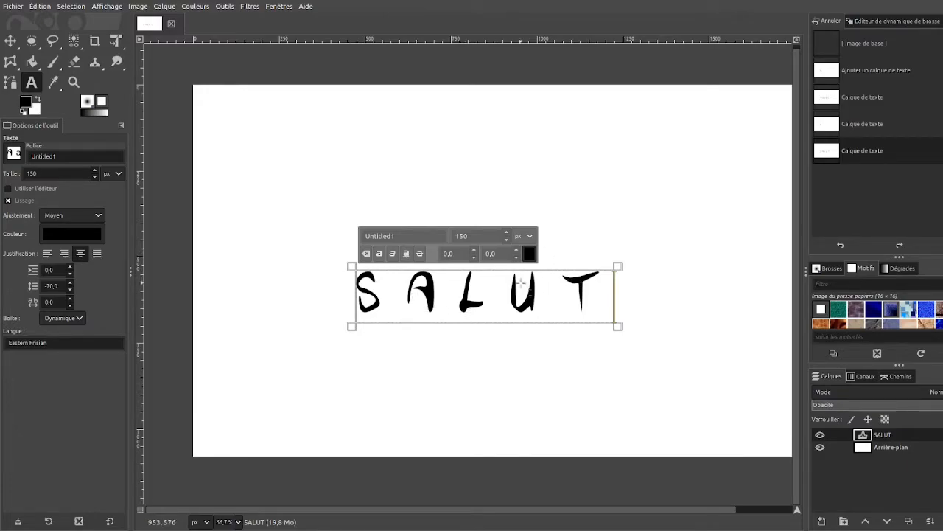
Highlight the S in the SALUT text to examine the spacing between it and the next letter
left_click_drag(398, 287, 347, 279)
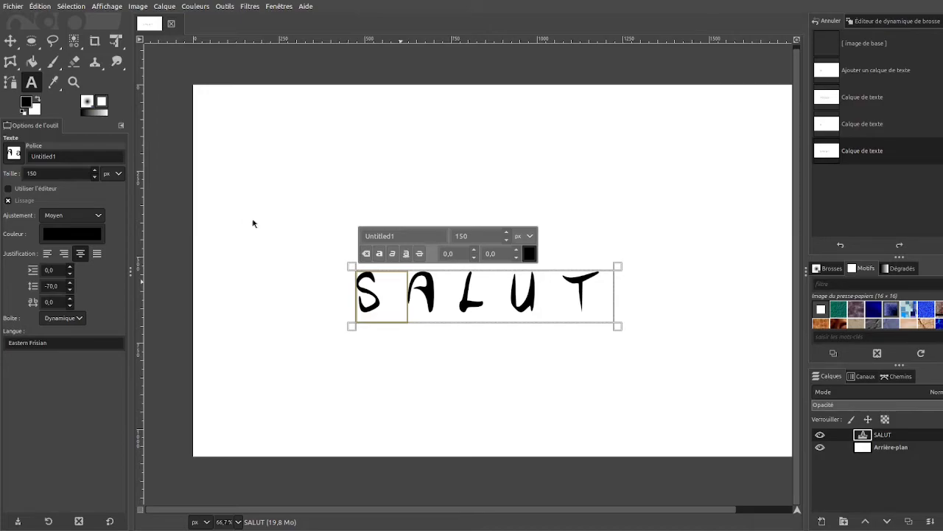
left_click(627, 167)
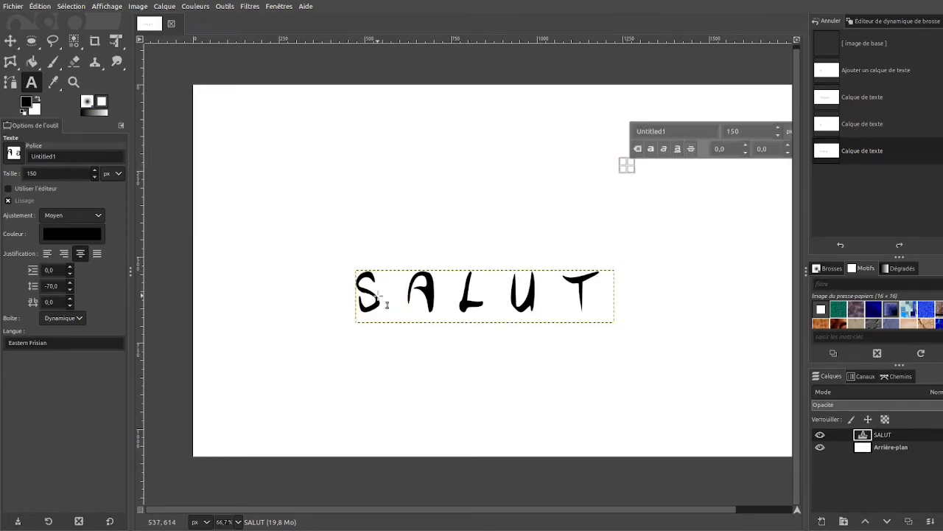
left_click(387, 303)
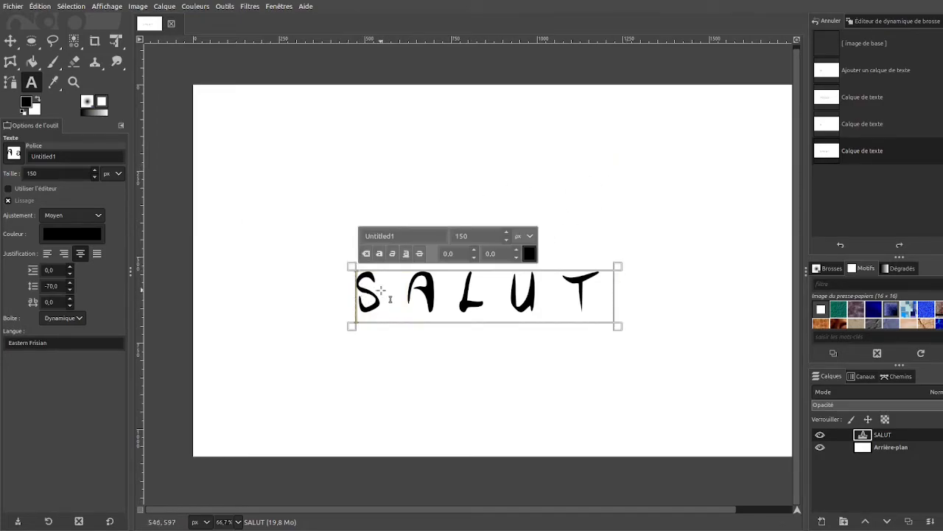
key("Insert")
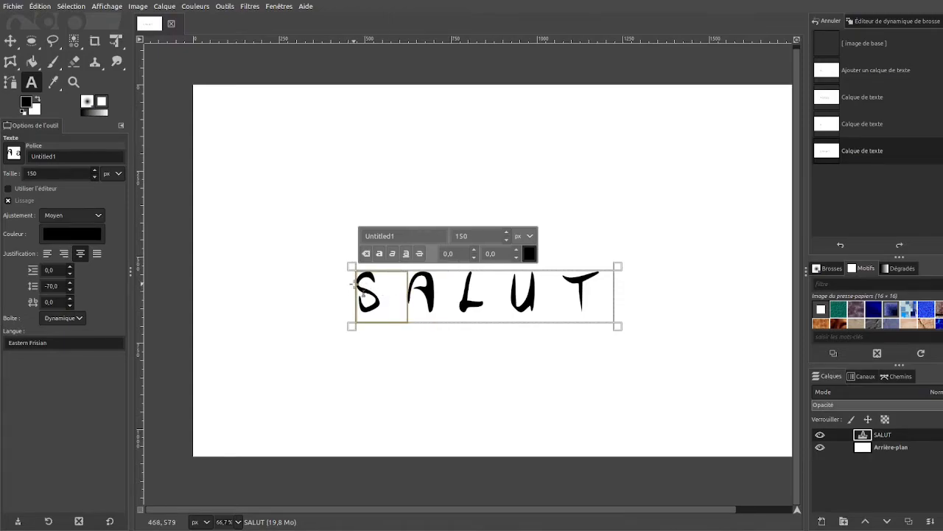